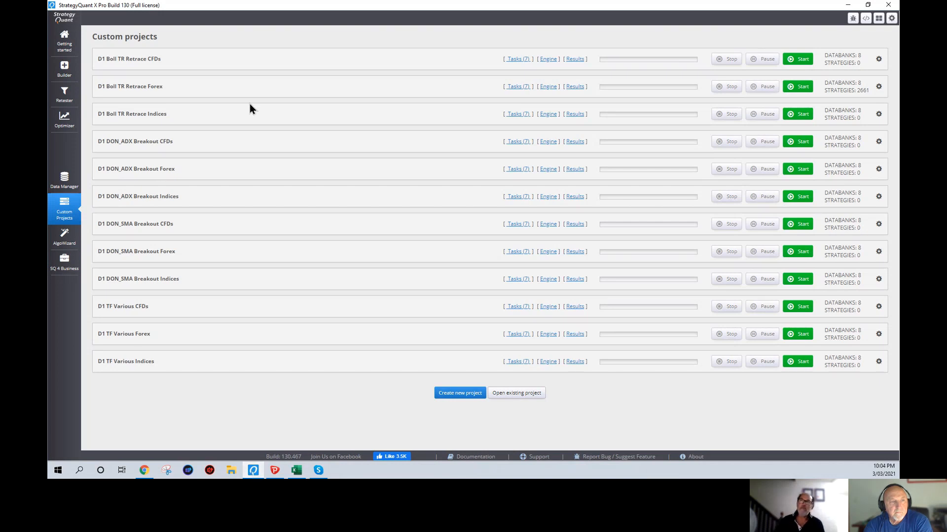
Look over the Builder's full settings and building blocks, and the current strategy's trading signals in AlgoWizard
left_click(62, 77)
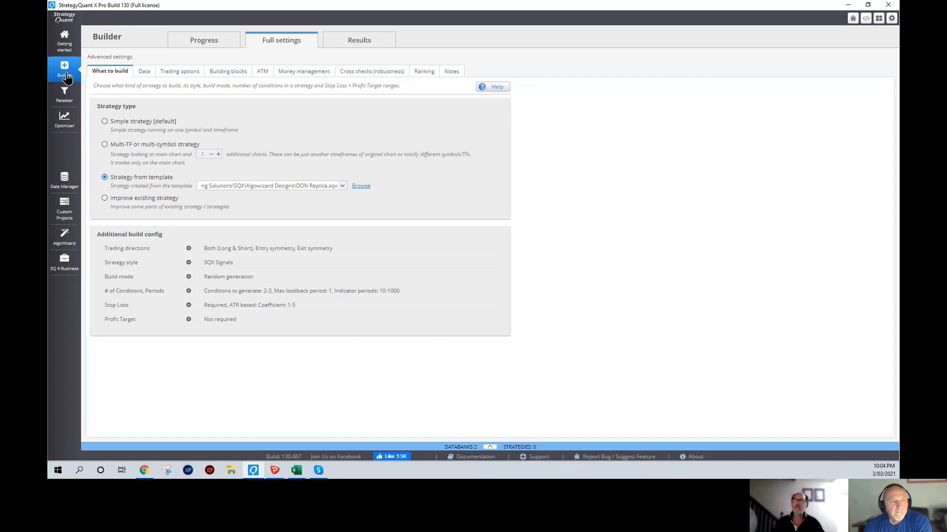
left_click(220, 74)
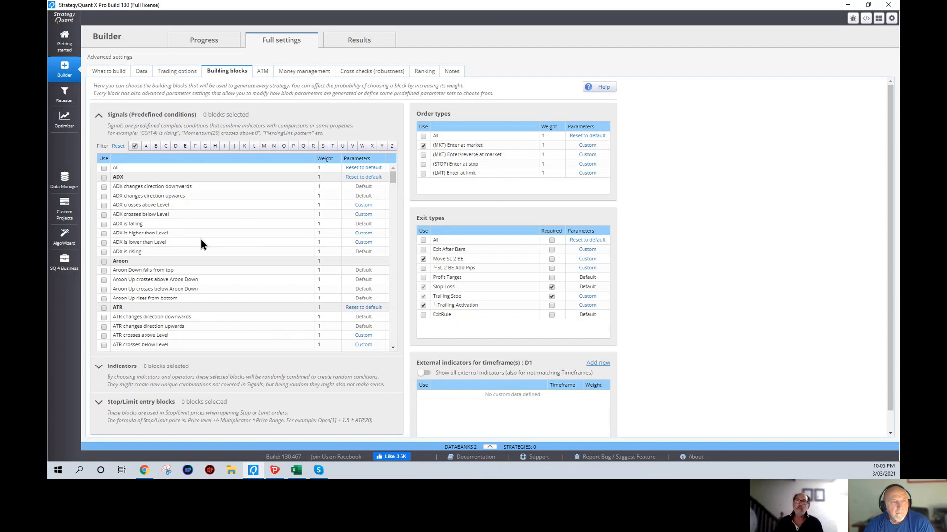
left_click(63, 244)
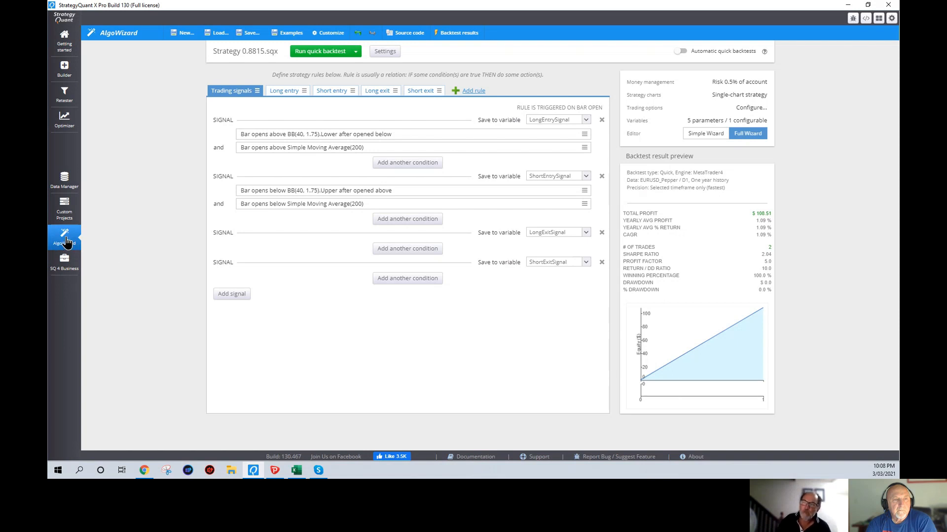
View the task workflow of the D1 Boll TR Retrace Forex custom project and return to the project list
left_click(70, 217)
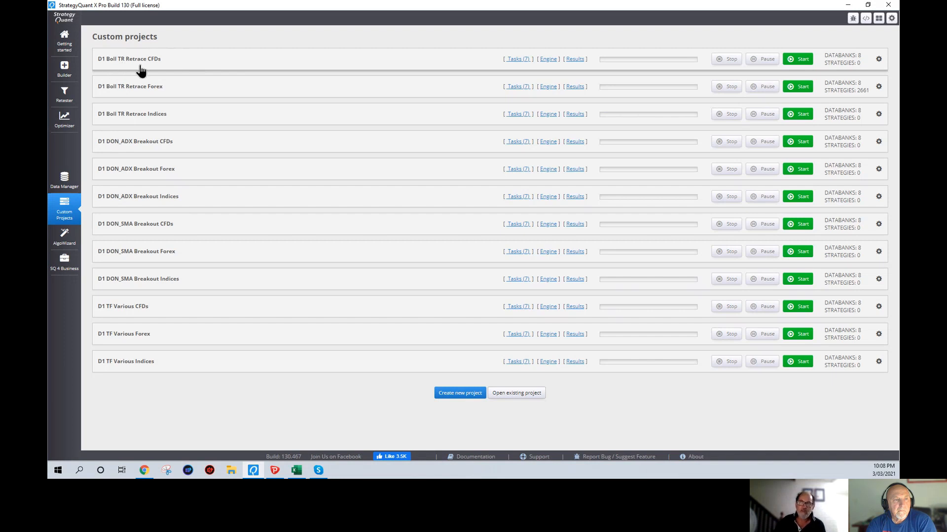
left_click(143, 88)
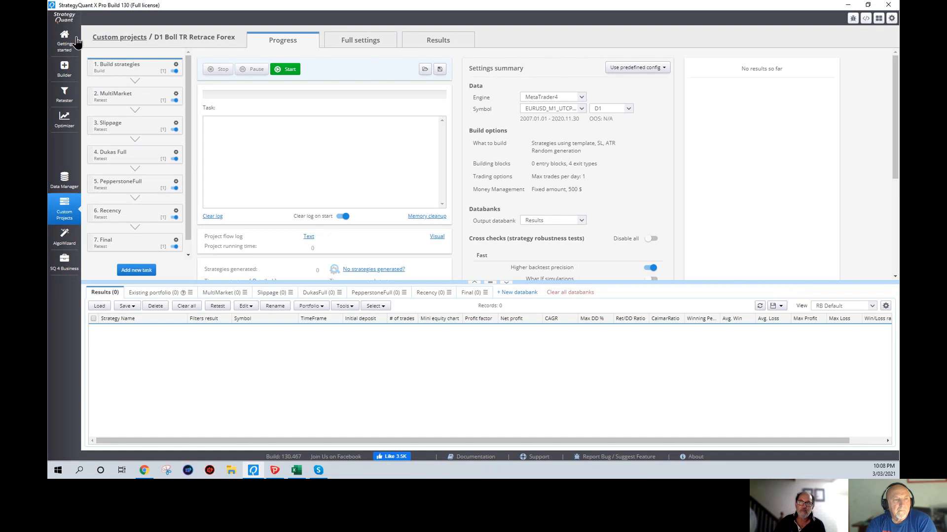
left_click(111, 39)
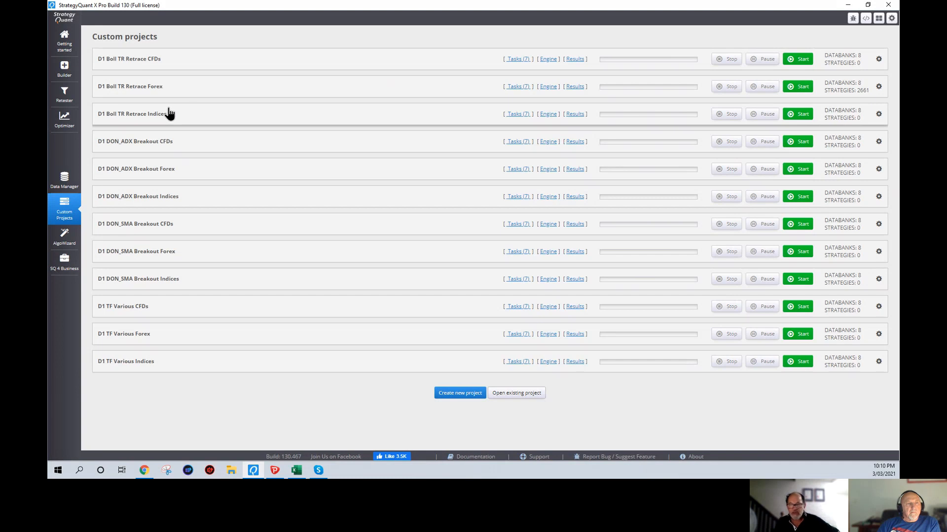
Switch to the MetaTrader terminal and examine the Bollinger Bands, trade line and initial stop loss on the EURUSD daily chart
mouse_move(273, 472)
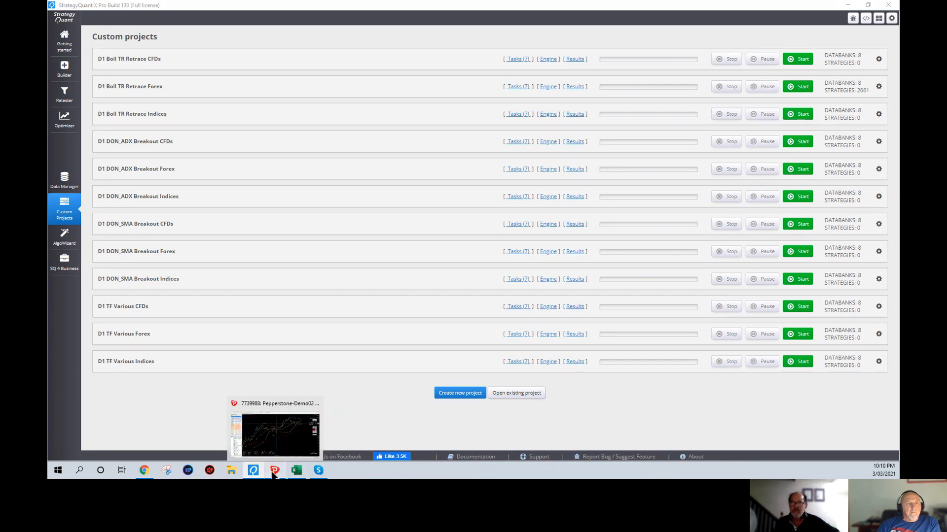
left_click(273, 472)
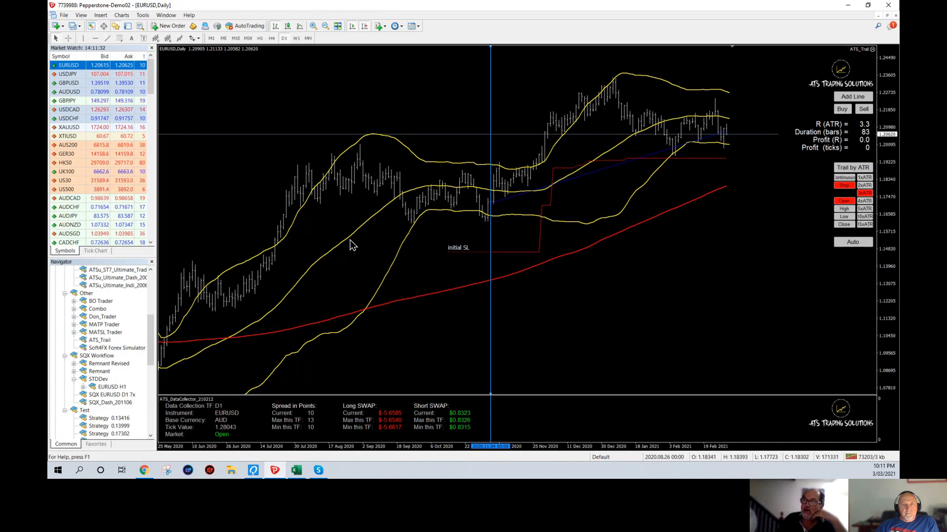
mouse_move(544, 219)
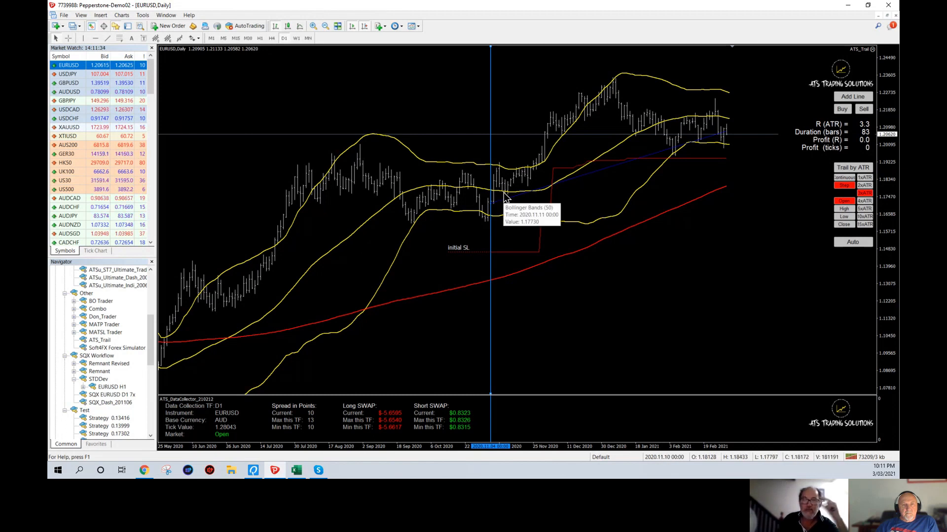
mouse_move(502, 212)
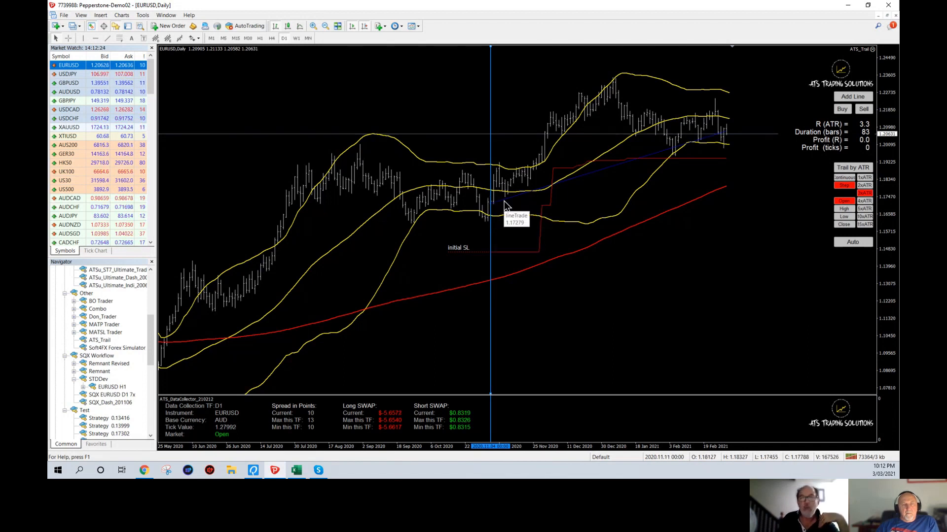
mouse_move(520, 228)
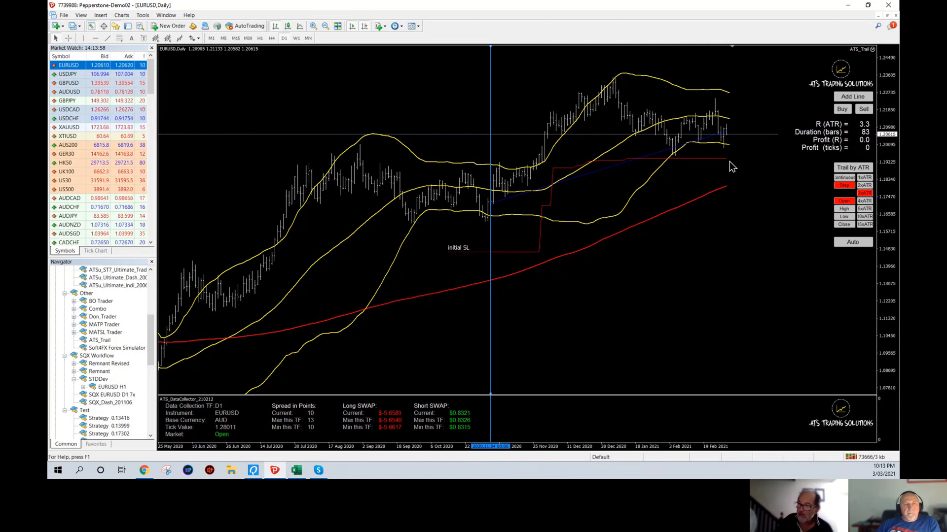
Switch back to StrategyQuant and set the AlgoWizard strategy's backtest data to EURUSD, using dates 2003.05.05 to 2021.02.06
left_click(256, 473)
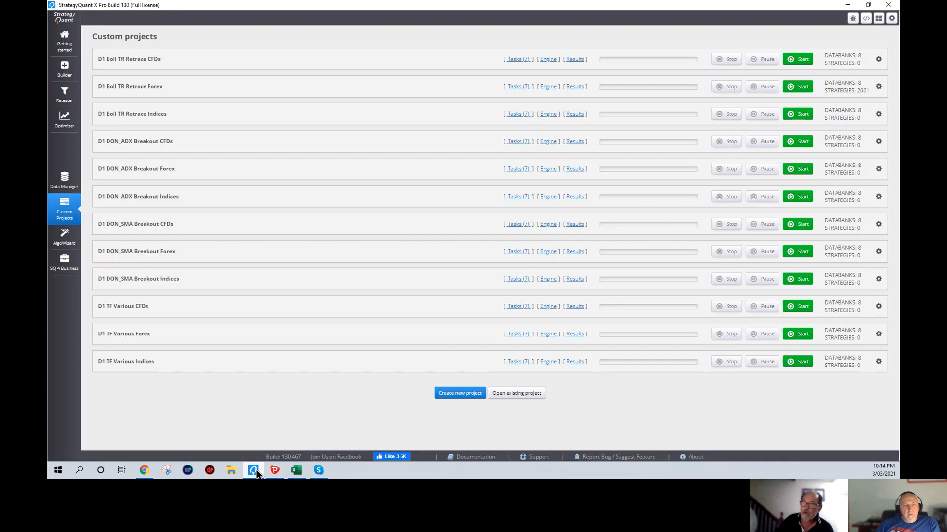
left_click(65, 238)
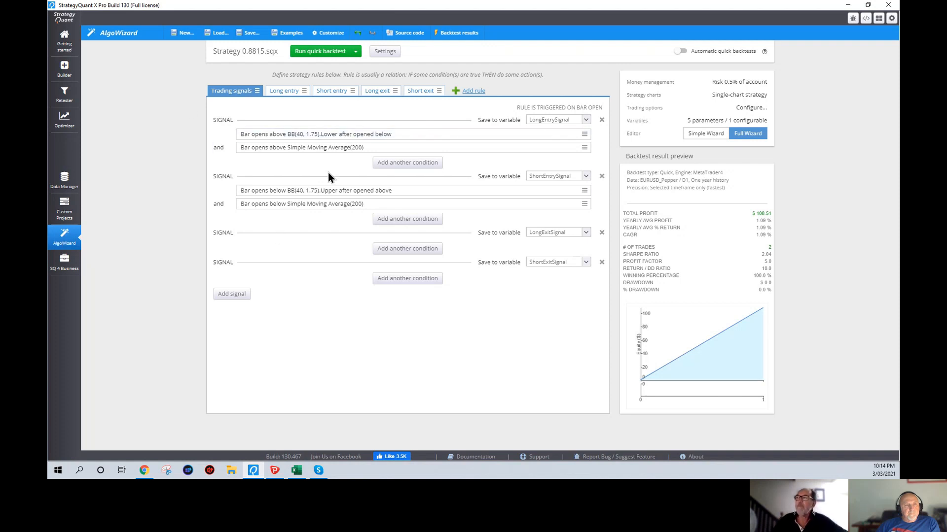
left_click(384, 53)
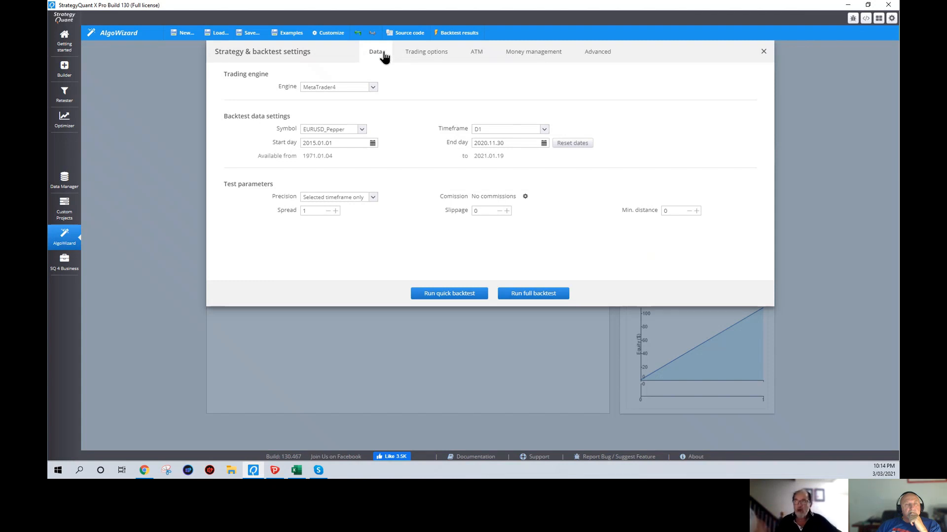
left_click(360, 130)
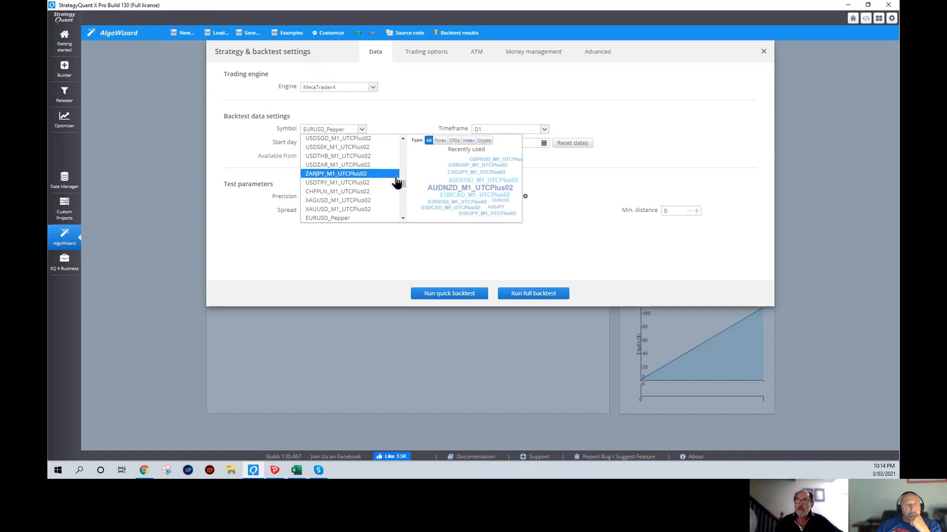
left_click_drag(401, 183, 398, 145)
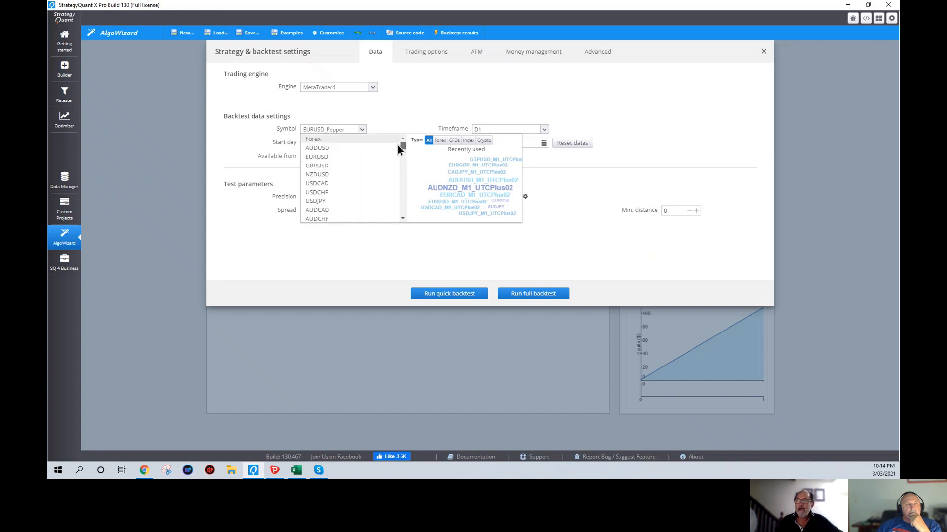
left_click(333, 155)
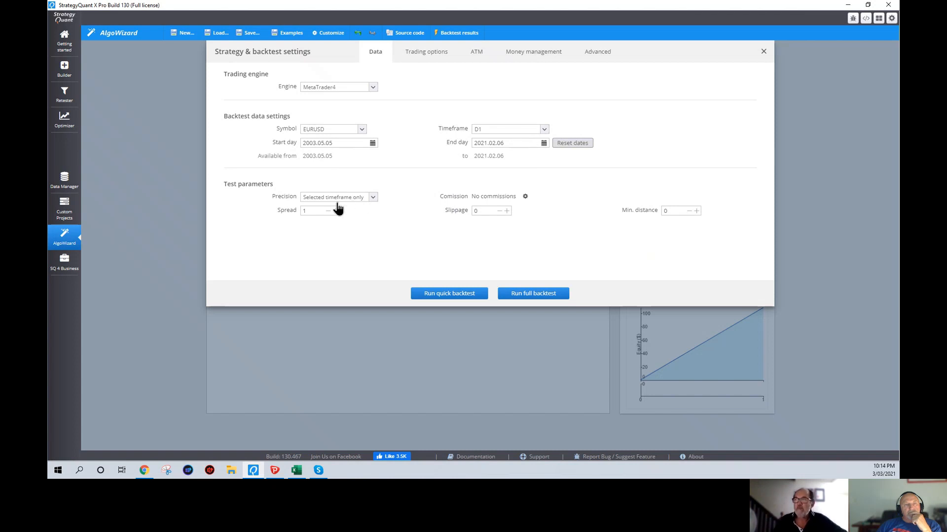
double_click(312, 209)
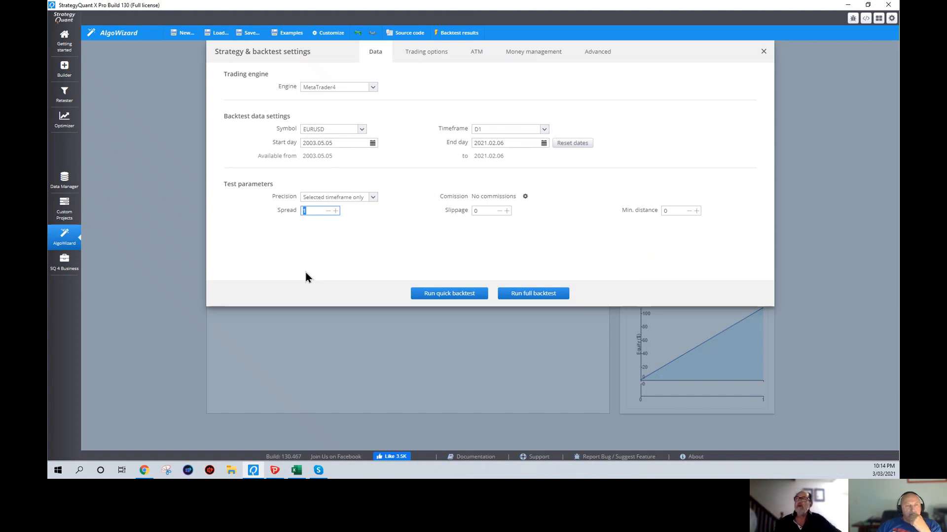
Review the strategy's trading options, ATM, money management and advanced backtest settings, and close the settings
left_click(424, 52)
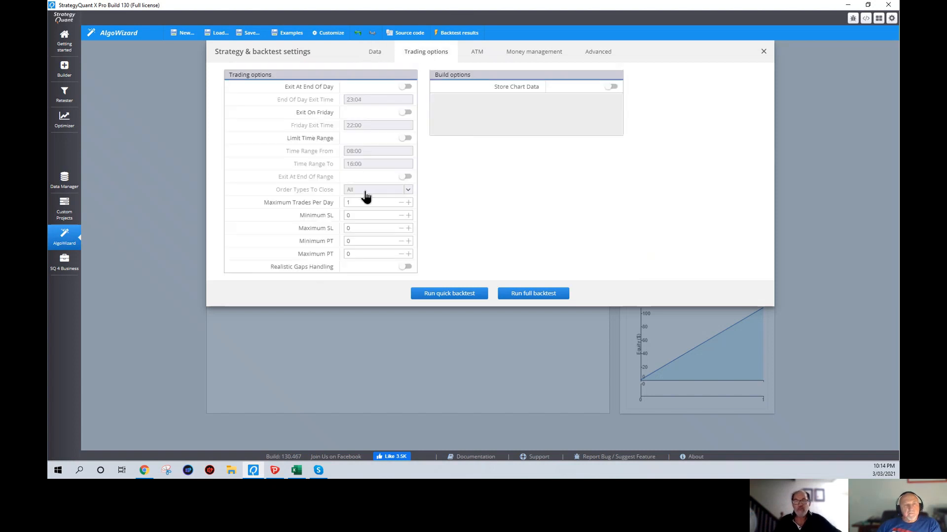
left_click(364, 202)
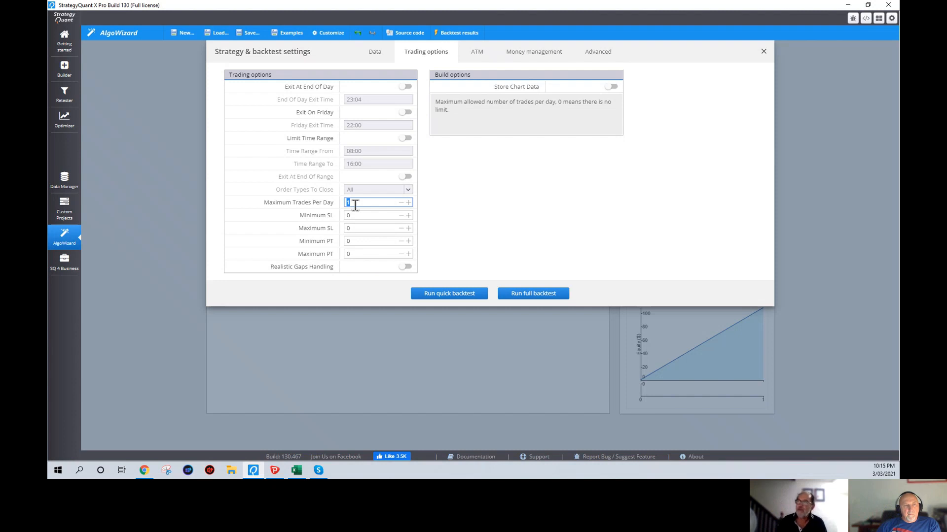
left_click(477, 57)
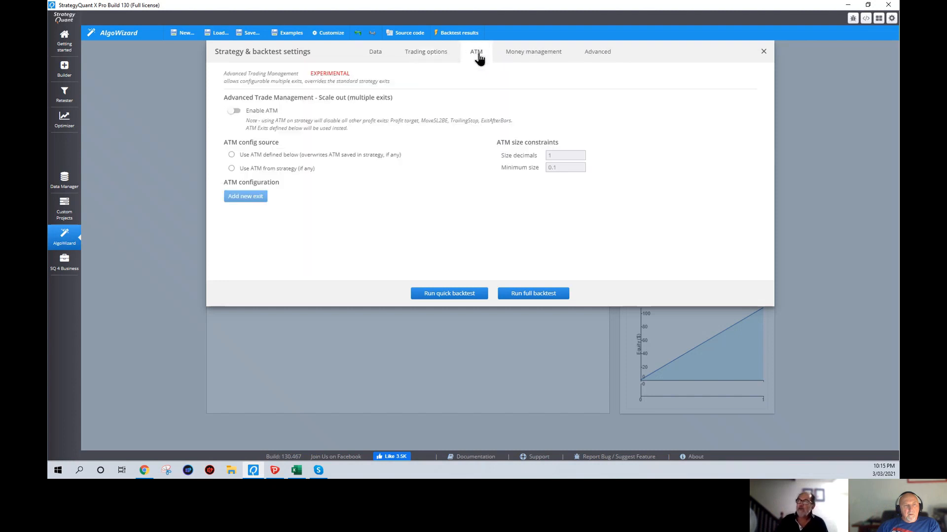
left_click(530, 60)
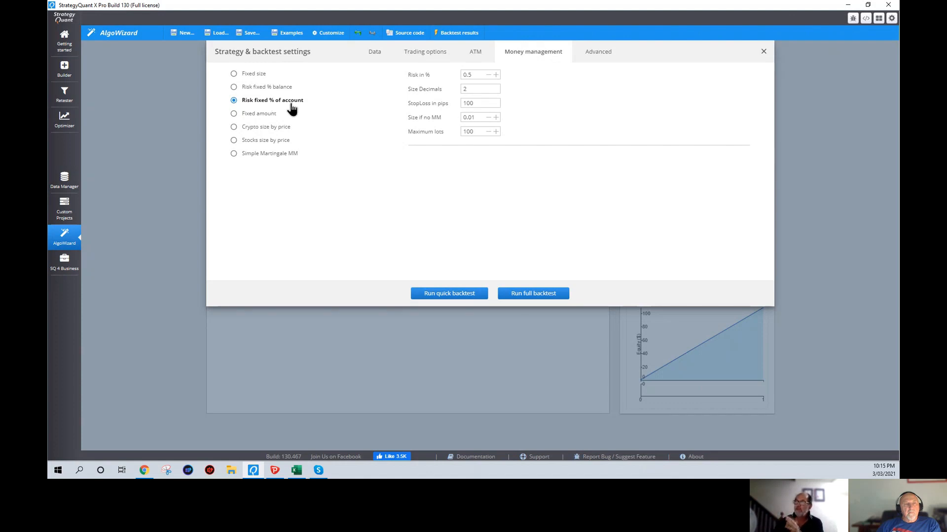
left_click(585, 56)
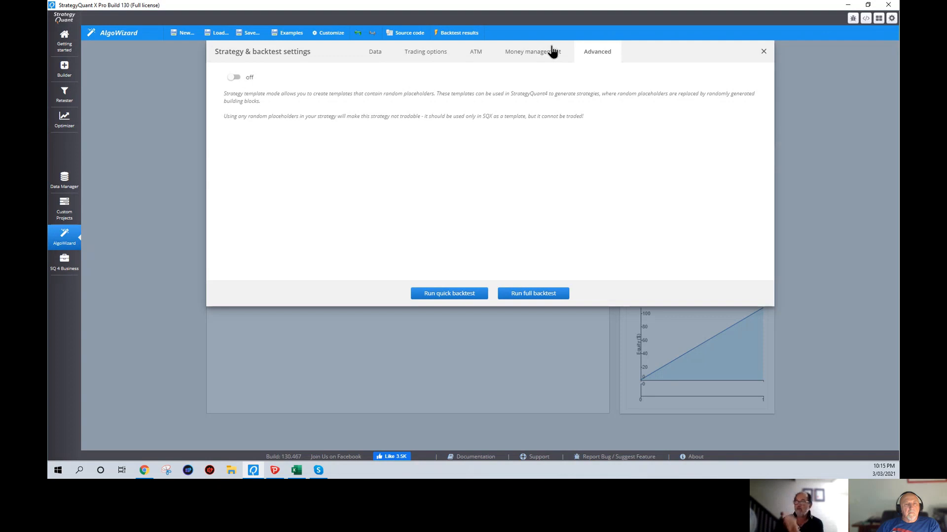
left_click(763, 52)
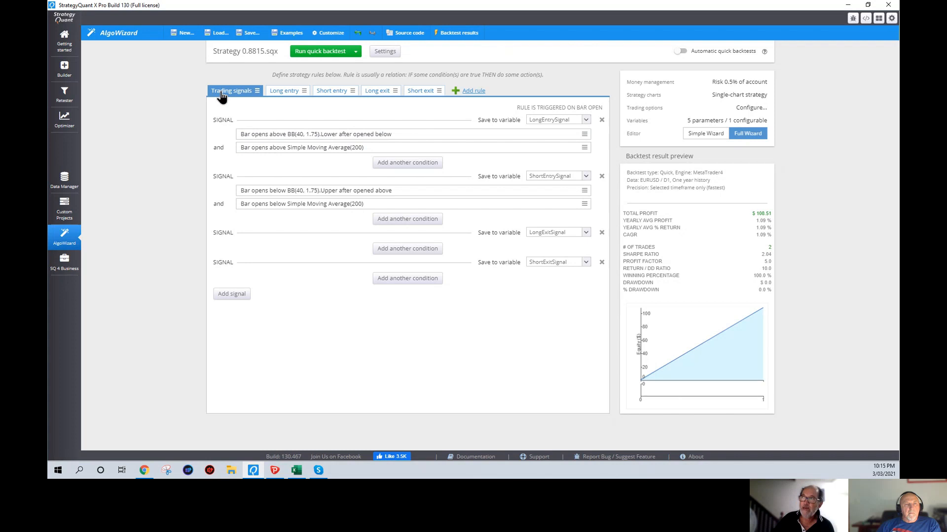
Review the strategy's long entry, short entry, long exit and short exit rules
left_click(290, 96)
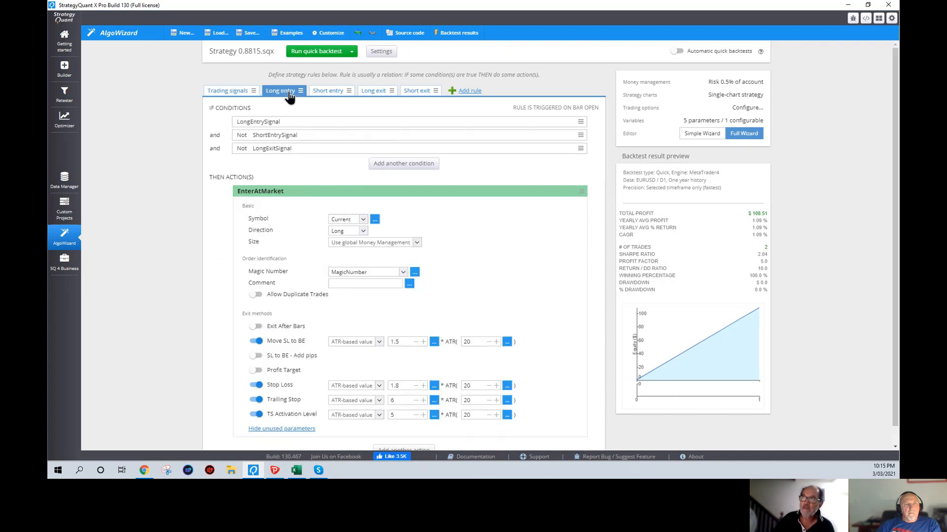
left_click(328, 93)
left_click(379, 95)
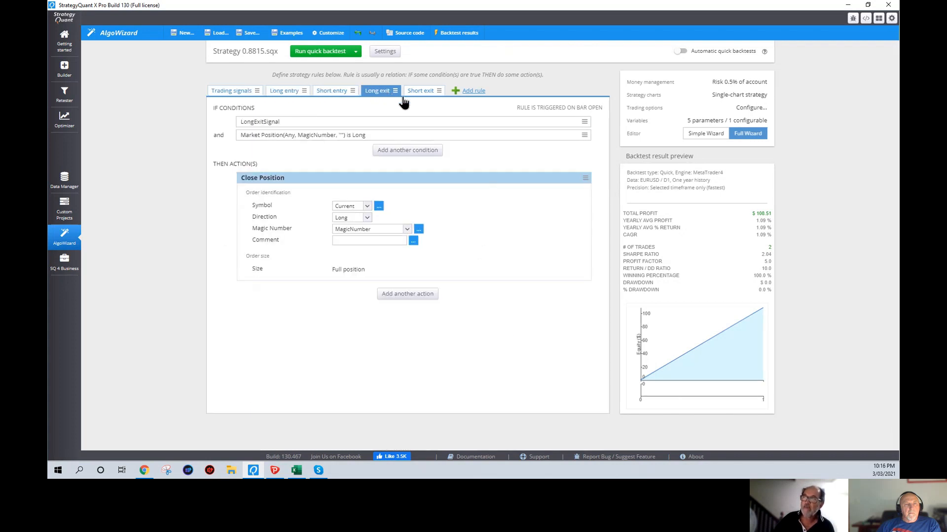
left_click(422, 95)
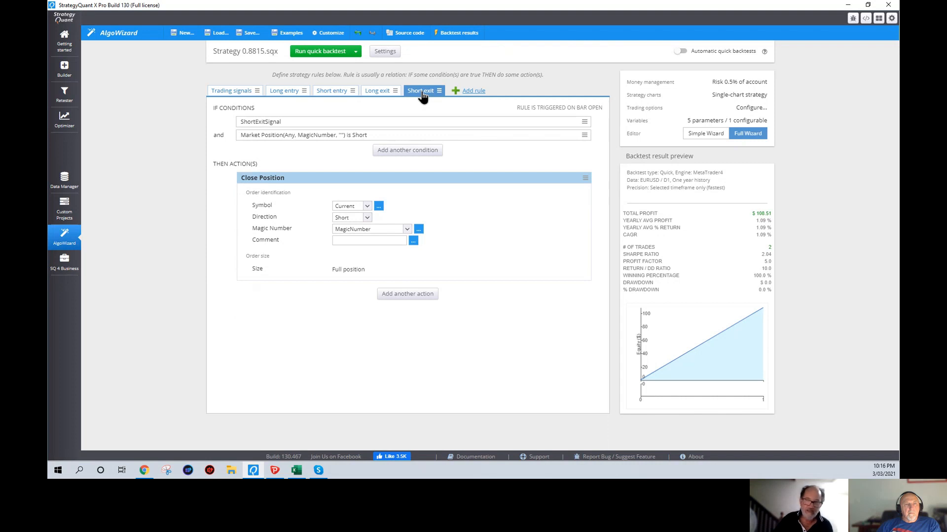
Check the variable choices for the first trading signal, keeping LongEntrySignal
left_click(230, 96)
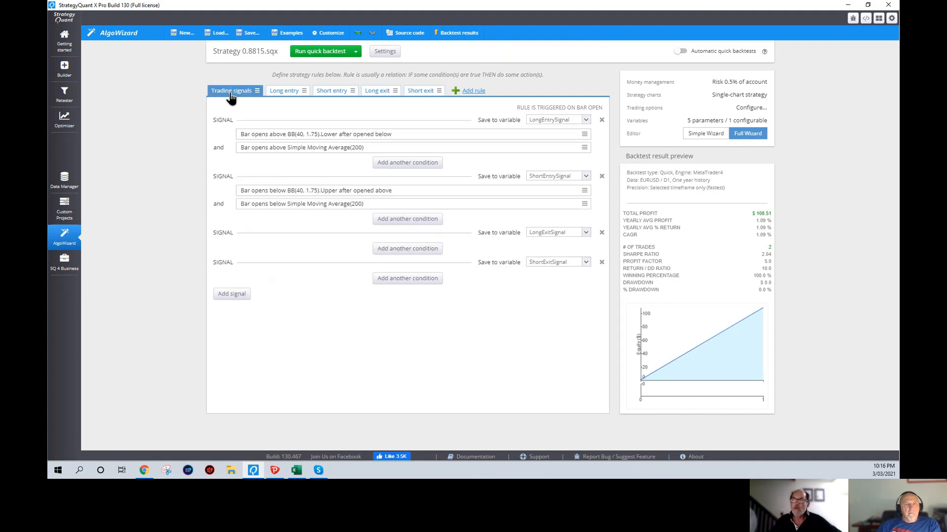
left_click(588, 122)
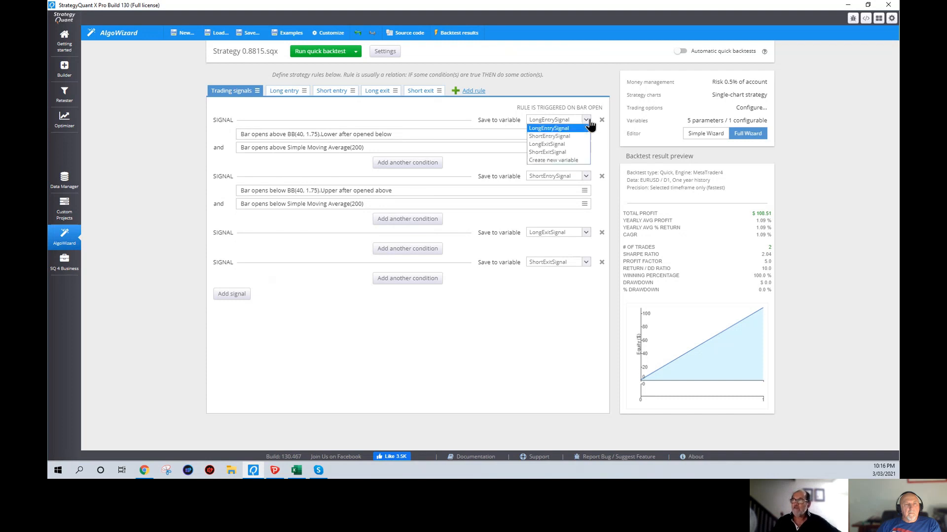
left_click(567, 129)
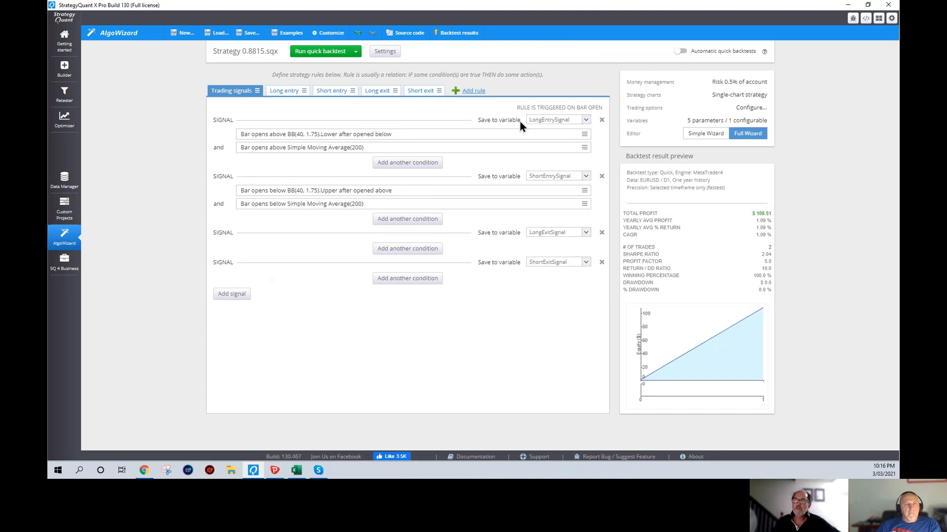
Open the long entry signal's Bollinger Bands condition and browse the available conditions in the BollingerBands group
left_click(266, 136)
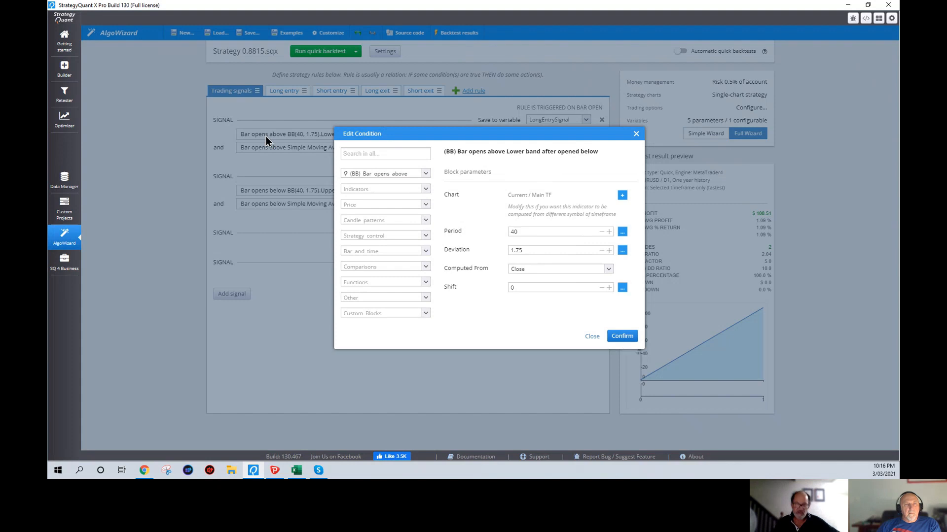
left_click(426, 173)
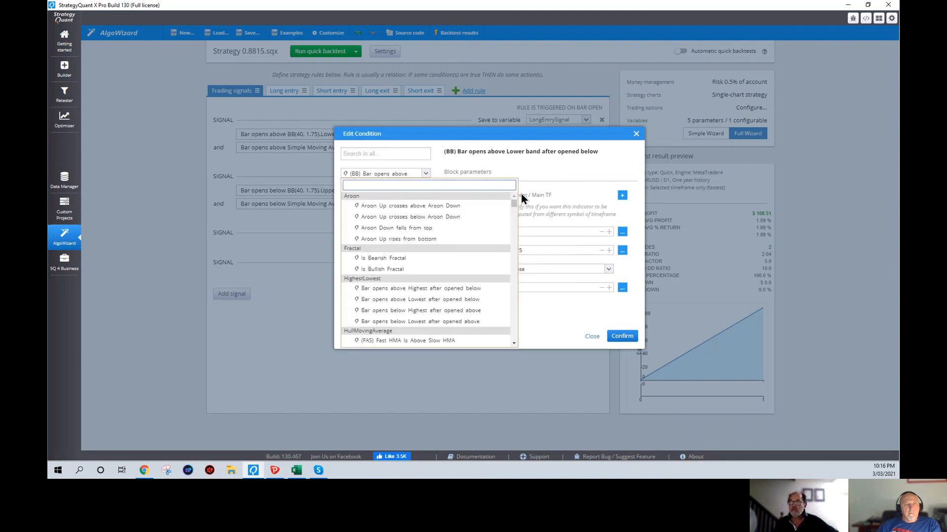
left_click_drag(513, 203, 499, 241)
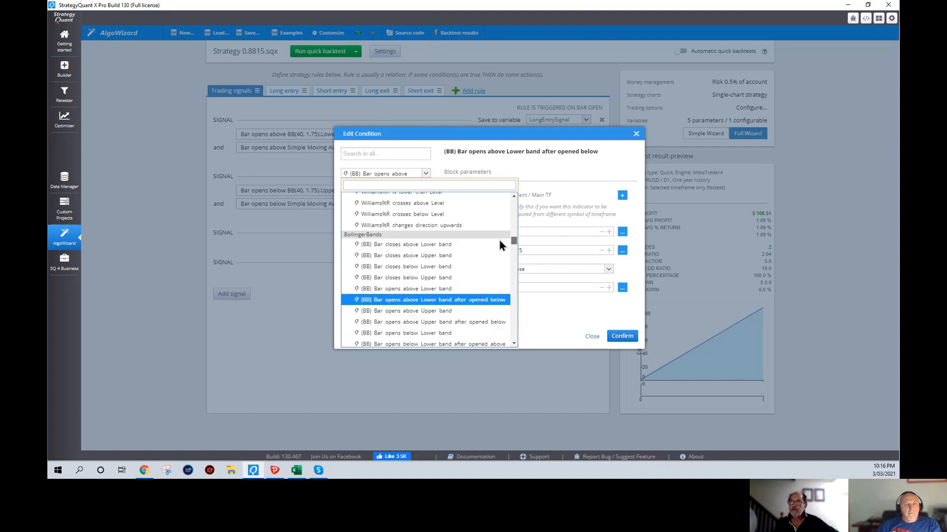
scroll(513, 240, "up", 4)
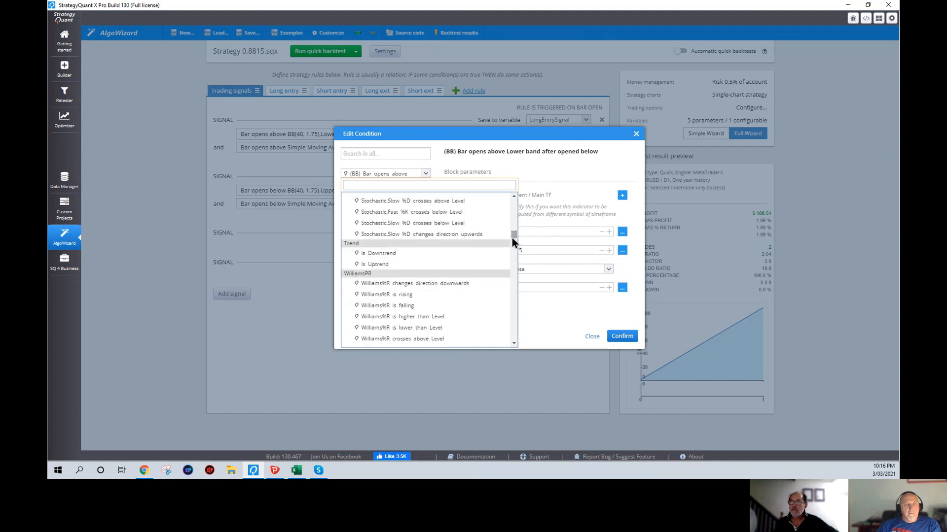
left_click_drag(512, 235, 513, 242)
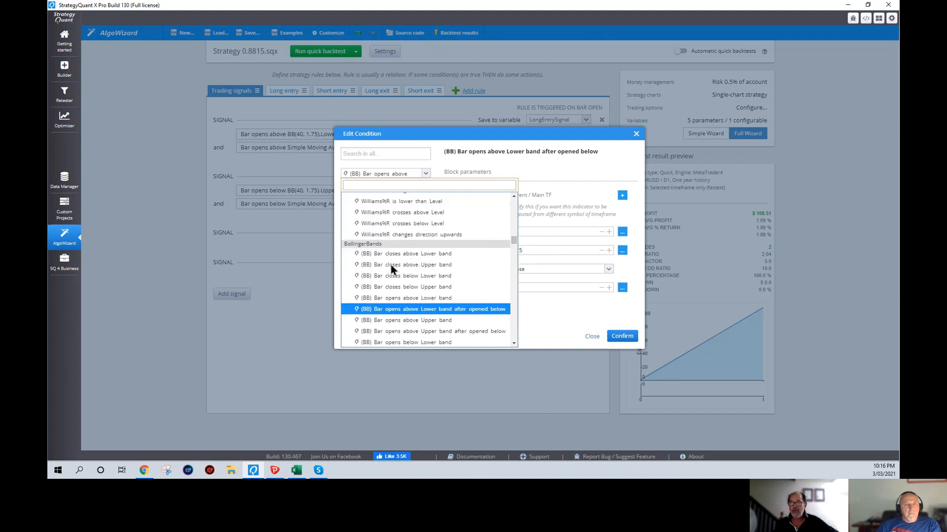
scroll(446, 272, "down", 4)
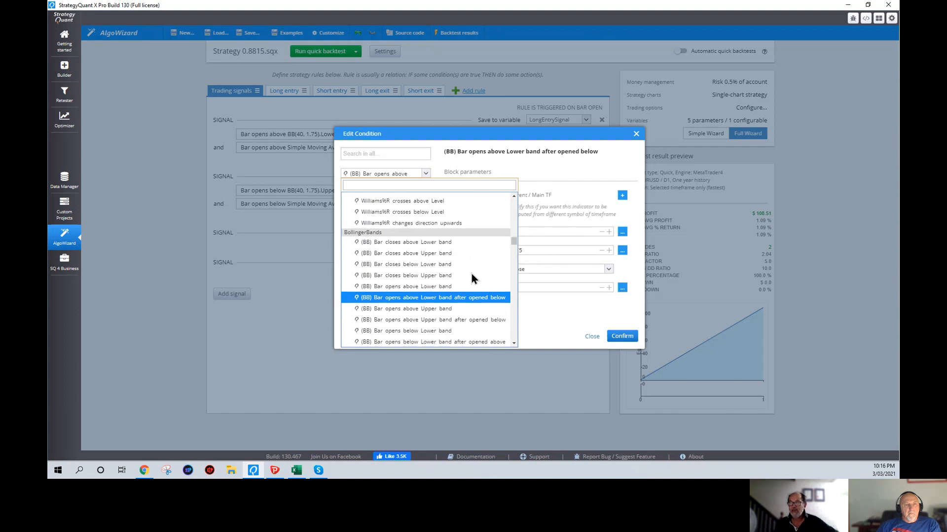
scroll(467, 270, "up", 3)
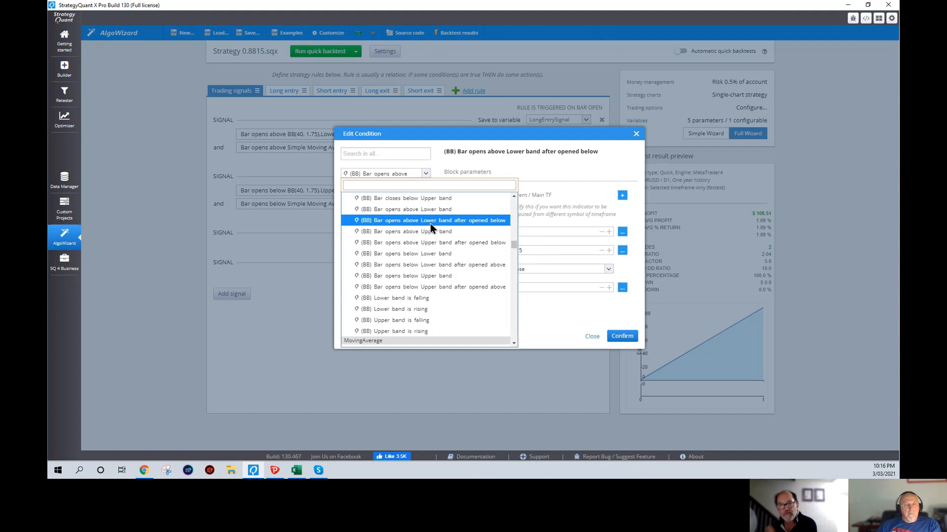
Check the lower-band retrace on the MetaTrader EURUSD daily chart, and back in StrategyQuant confirm "(BB) Bar opens above Lower band after opened below"
left_click(272, 472)
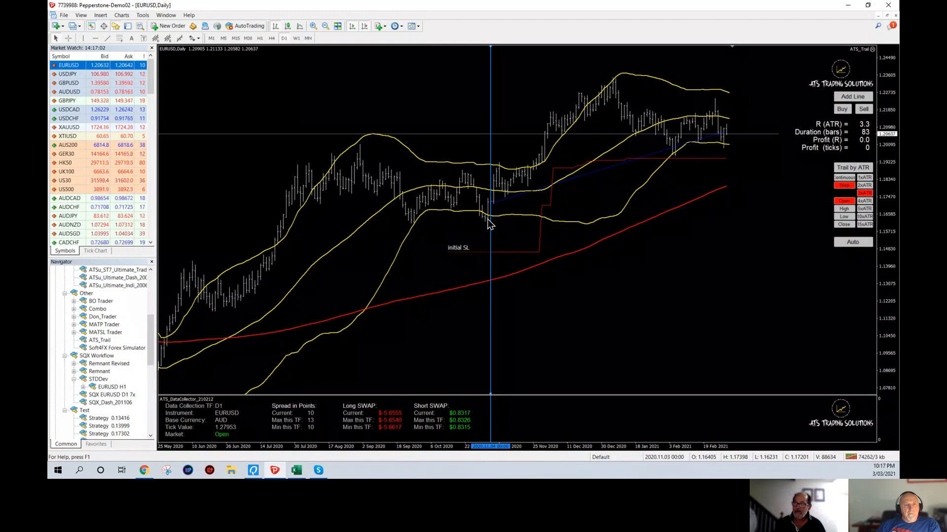
mouse_move(494, 220)
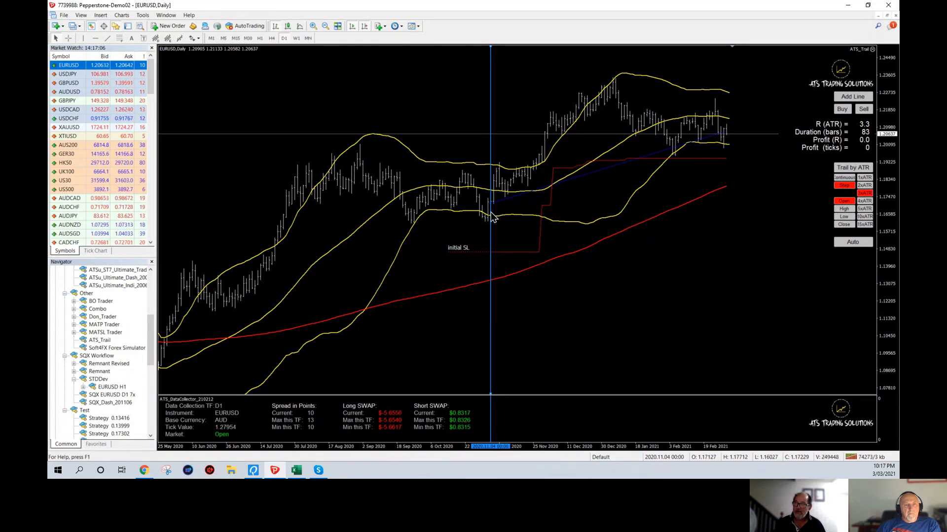
left_click(253, 470)
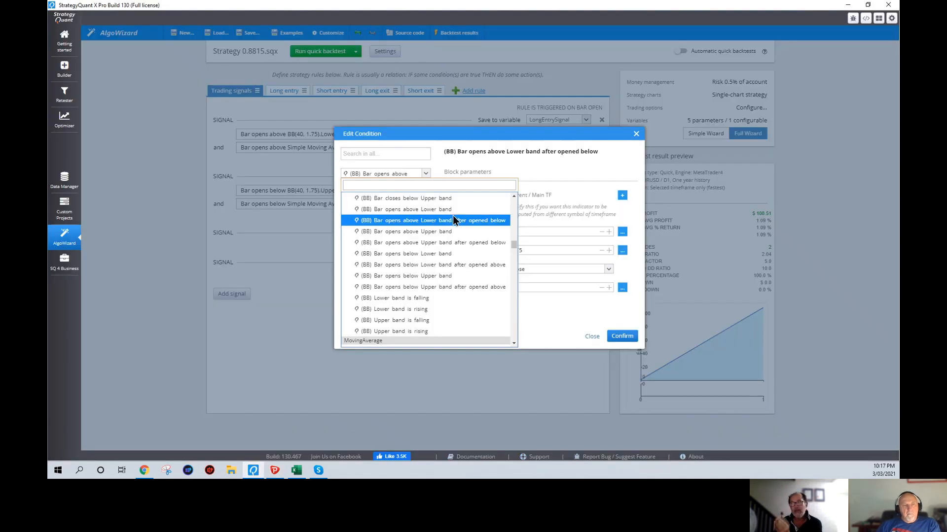
left_click(443, 218)
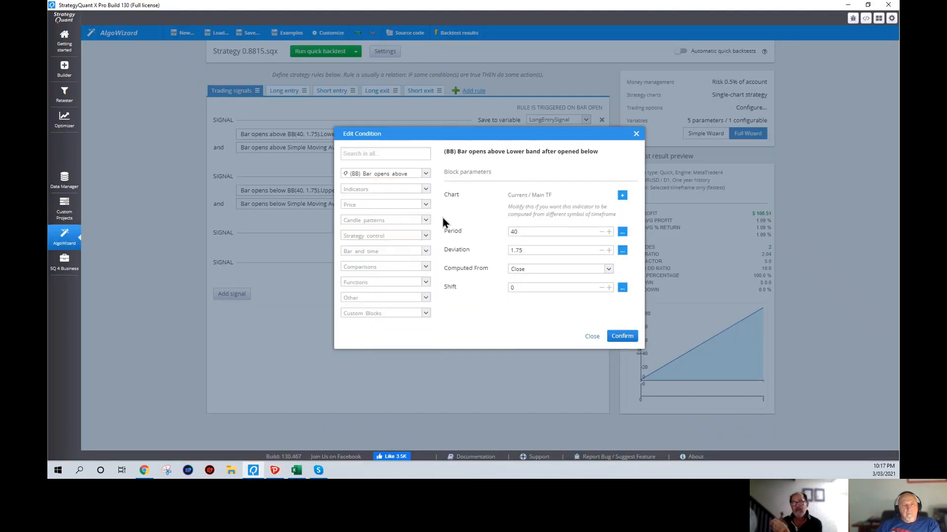
left_click(613, 335)
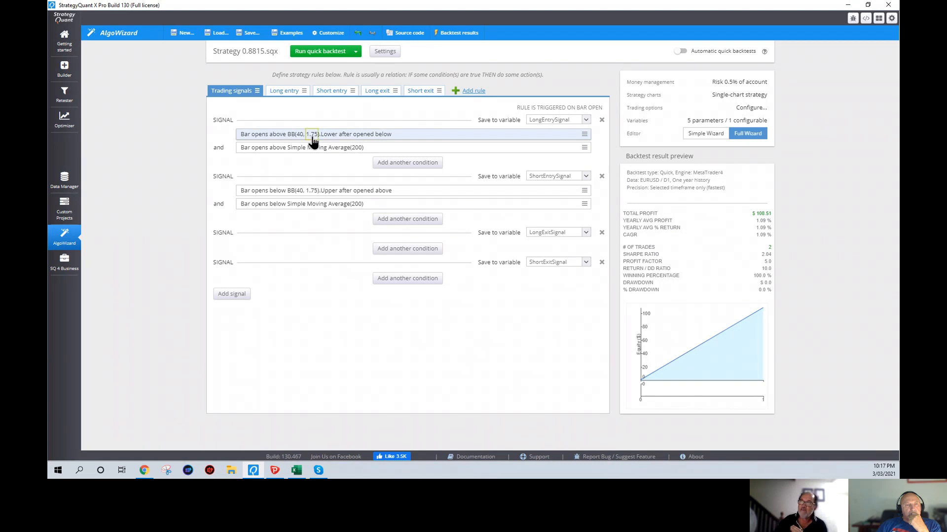
Turn on strategy template mode in the strategy's advanced settings and close the settings
left_click(387, 54)
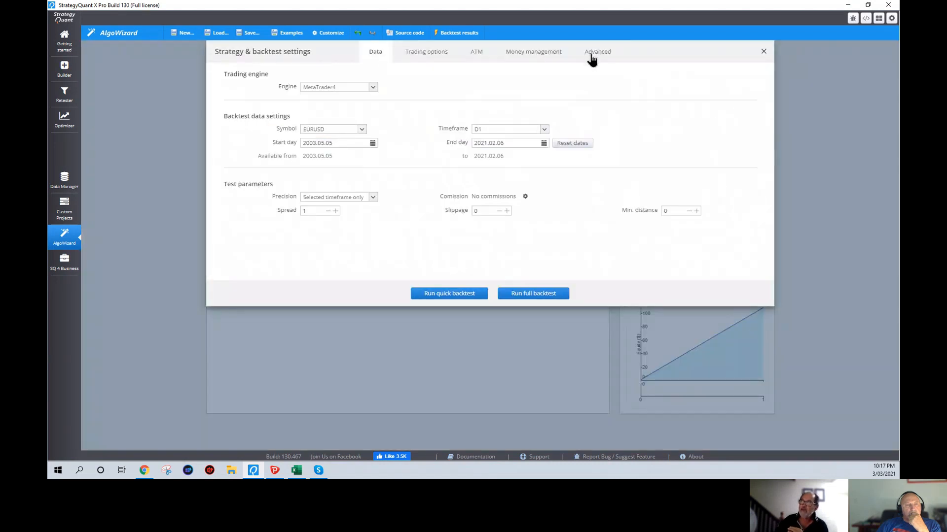
left_click(592, 57)
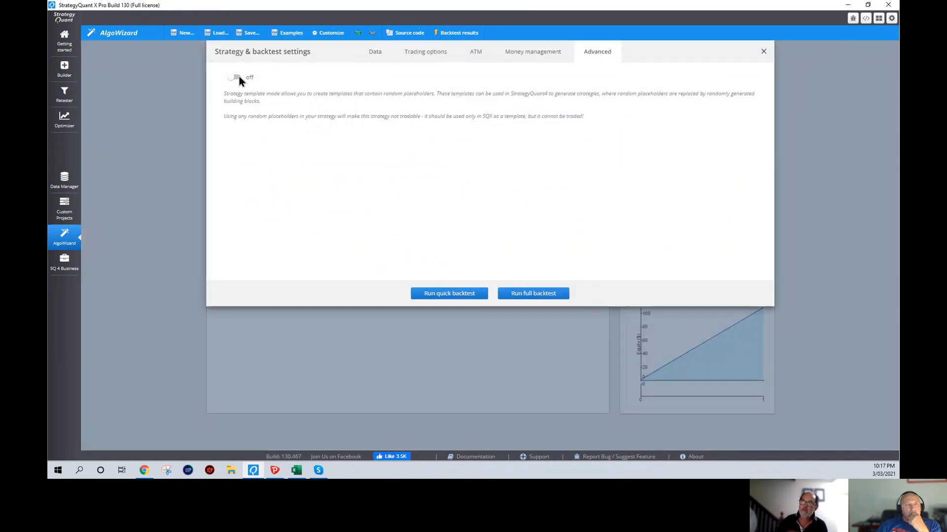
key("Escape")
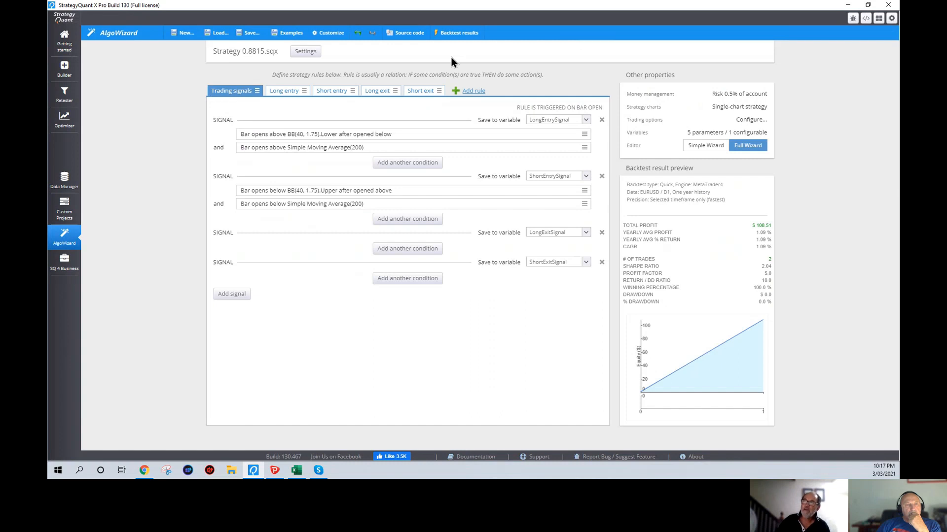
left_click(306, 51)
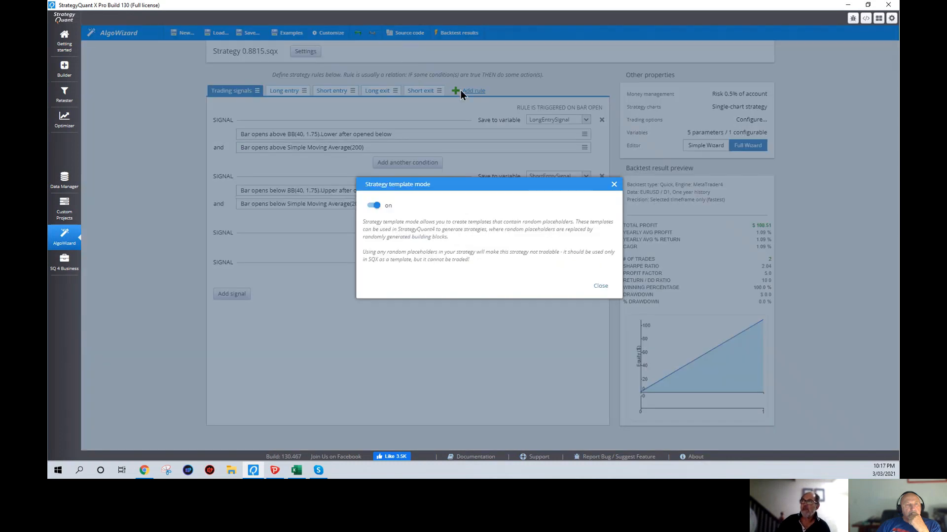
left_click(599, 286)
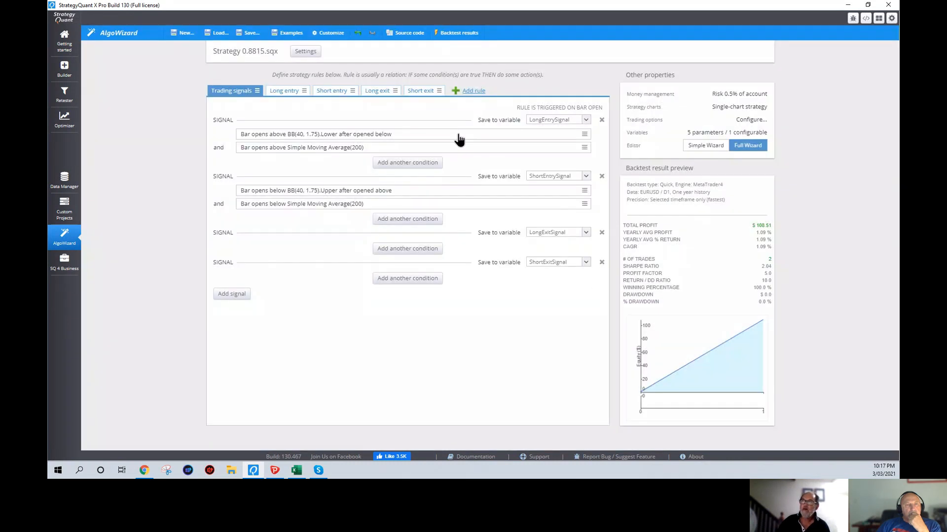
Make the long entry Bollinger Bands condition's period randomly generated with the range 10:100:10
left_click(276, 134)
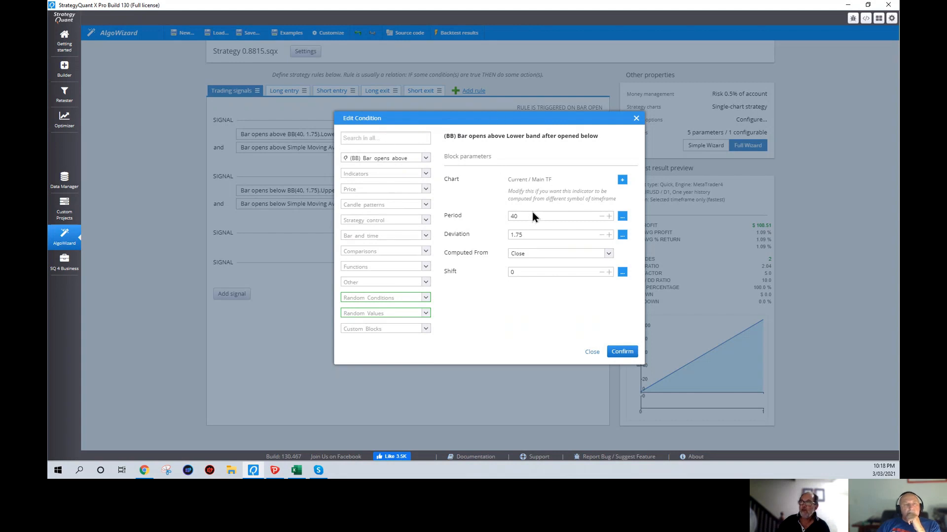
left_click(623, 217)
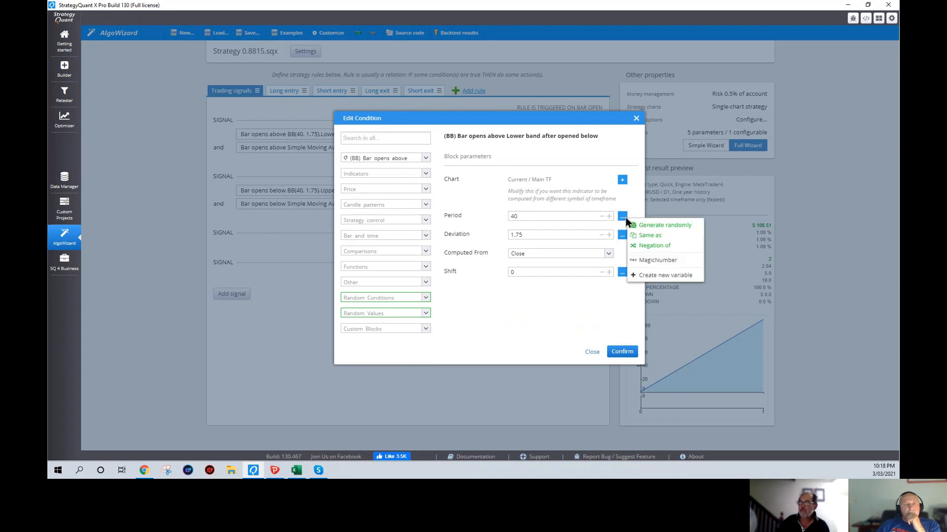
left_click(661, 225)
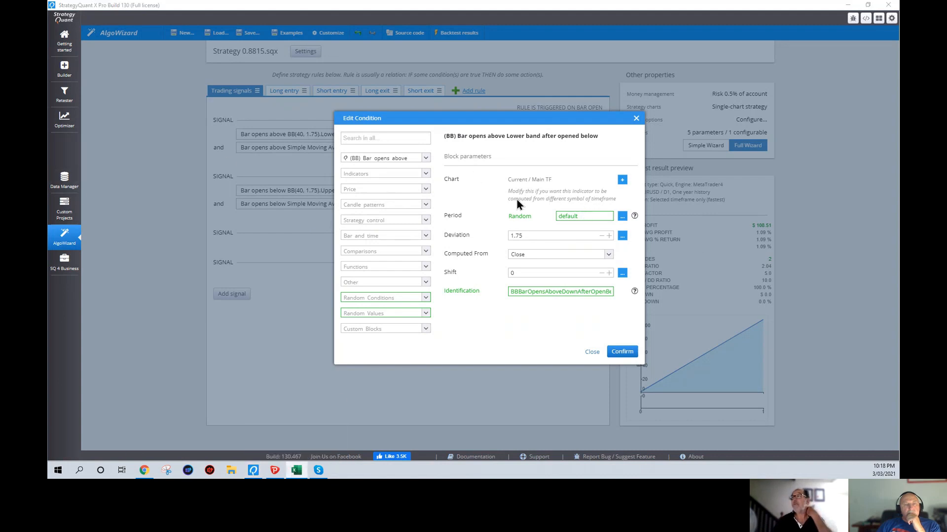
left_click_drag(586, 217, 519, 210)
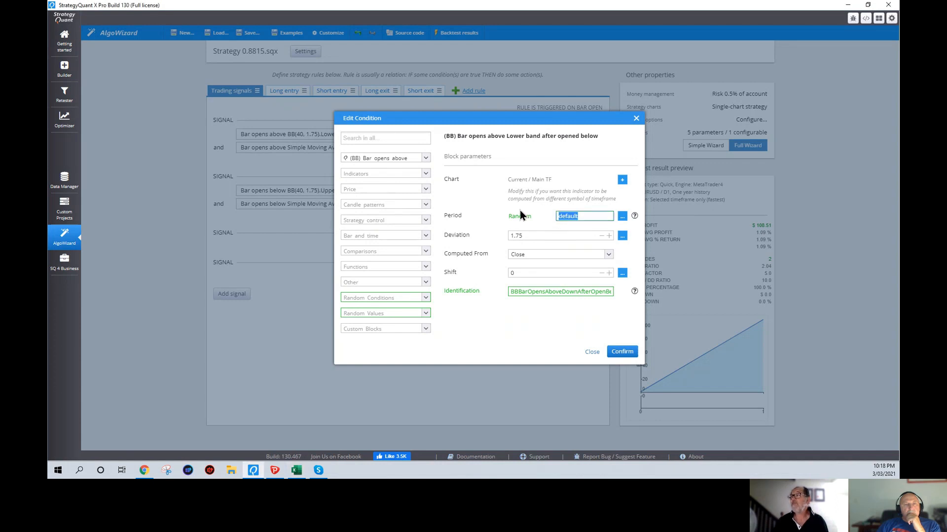
type("10")
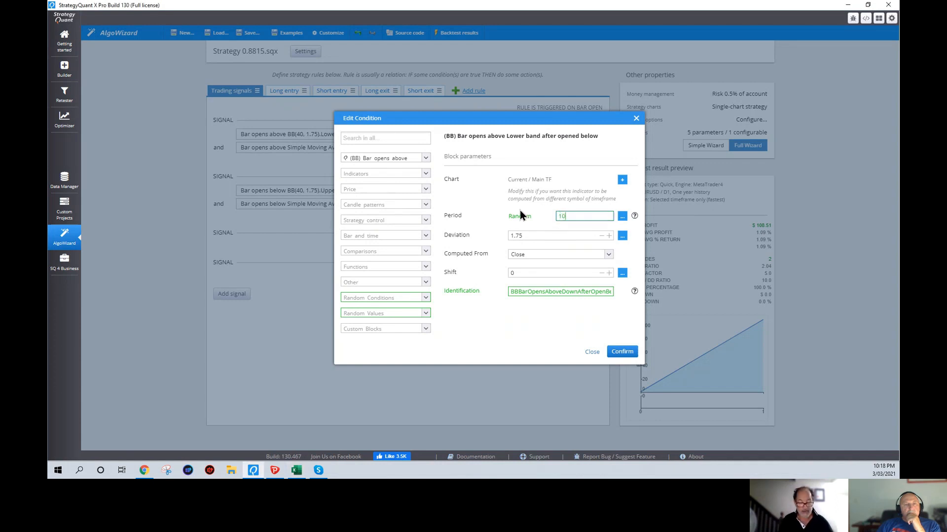
type(":100:10")
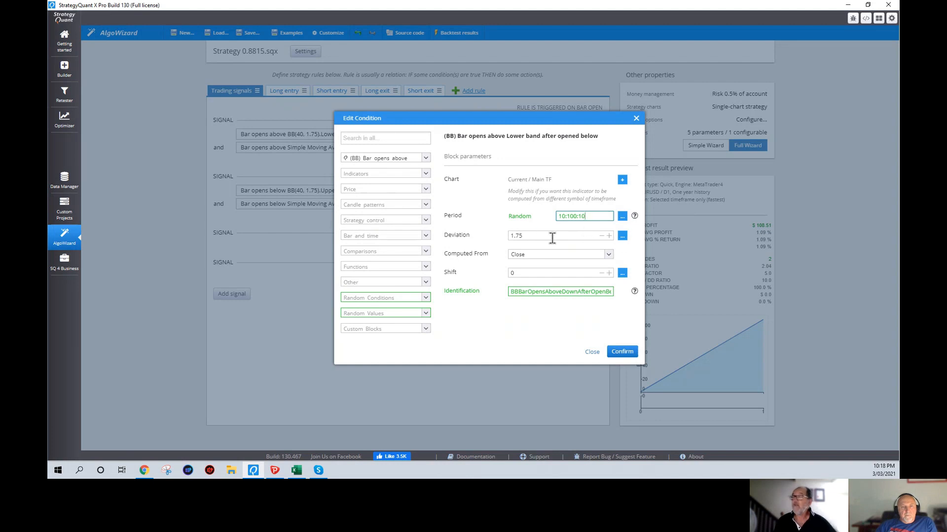
Make the same Bollinger Bands condition's deviation randomly generated with the range 1:3:0.25
left_click(623, 236)
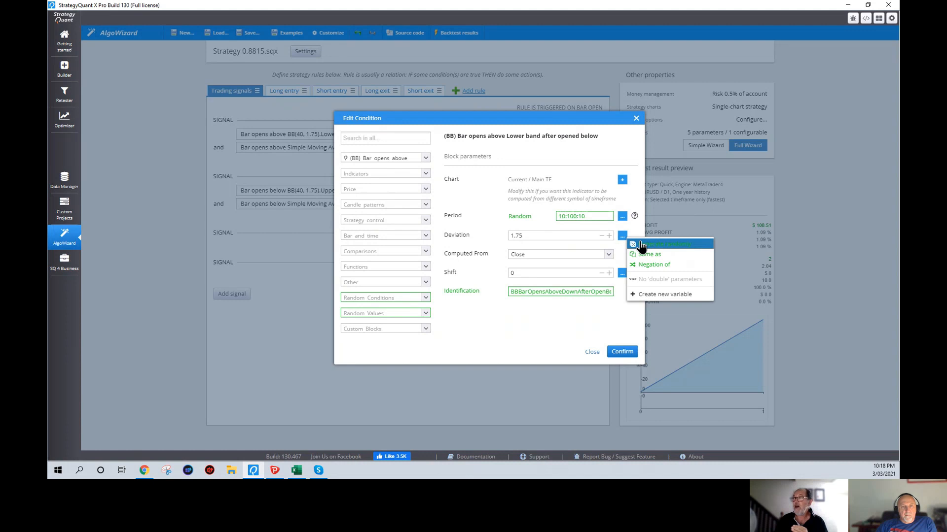
left_click(641, 244)
double_click(585, 238)
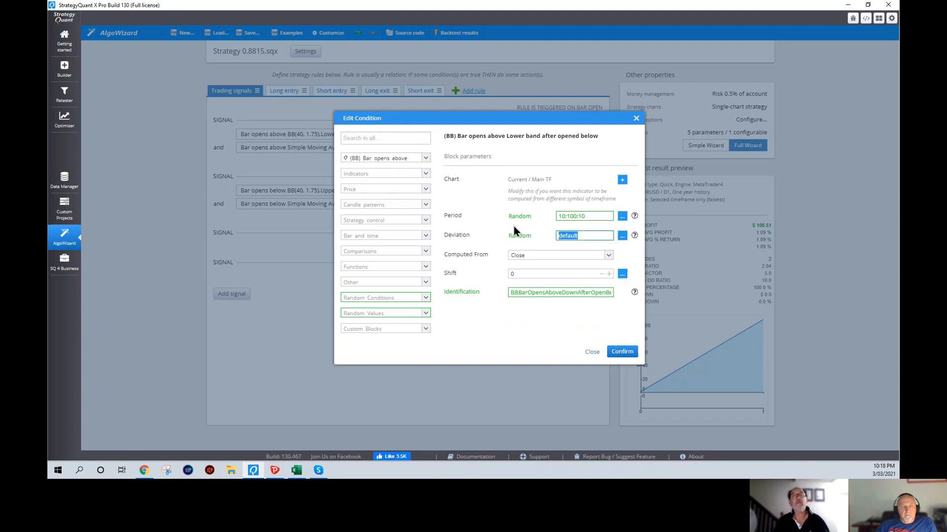
type("1:3")
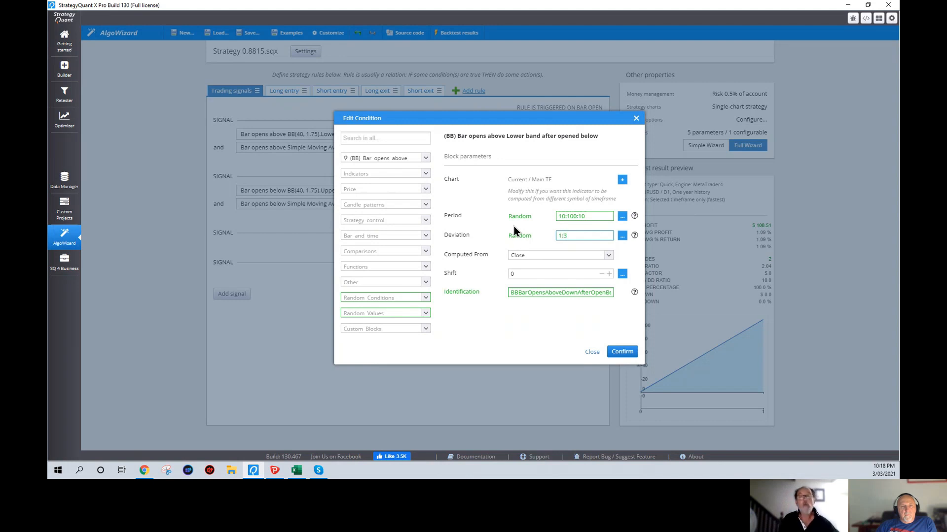
type(":0.25")
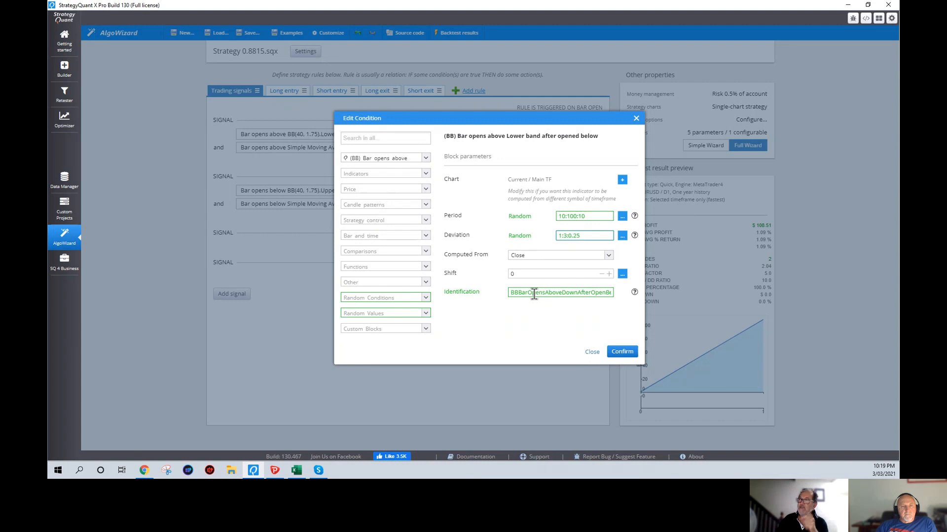
Shorten the condition's identification to BBBarEntry and confirm the long entry Bollinger Bands condition
left_click_drag(531, 292, 680, 302)
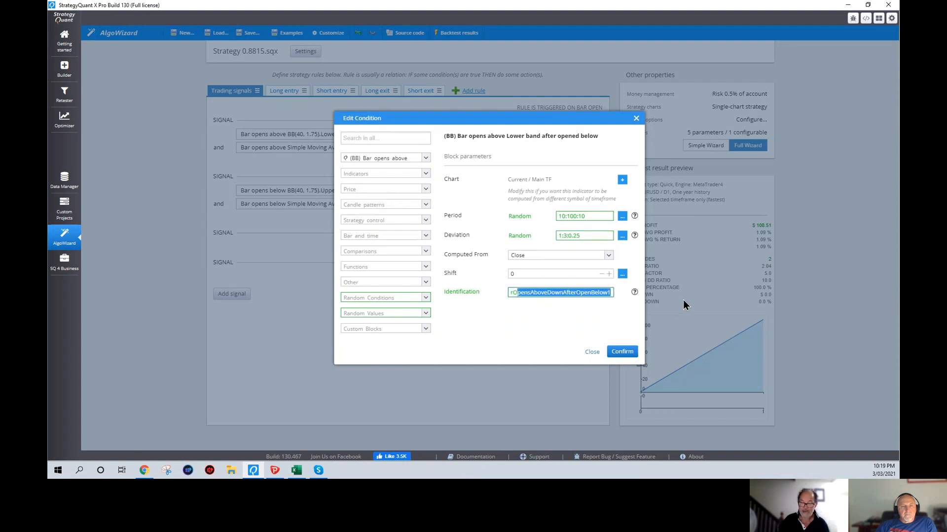
key("BackSpace")
type("Entry")
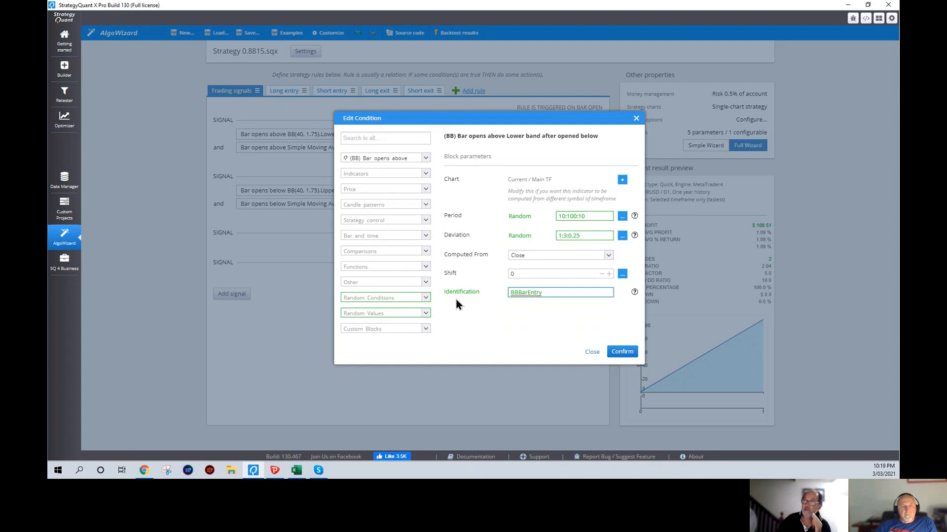
left_click(622, 352)
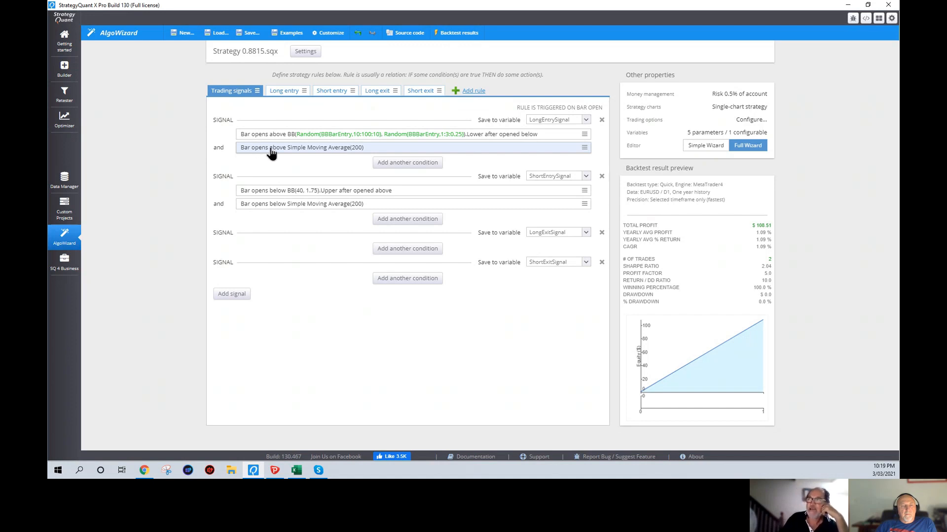
Check the period options of the long entry signal's Simple Moving Average condition and close the condition
left_click(330, 150)
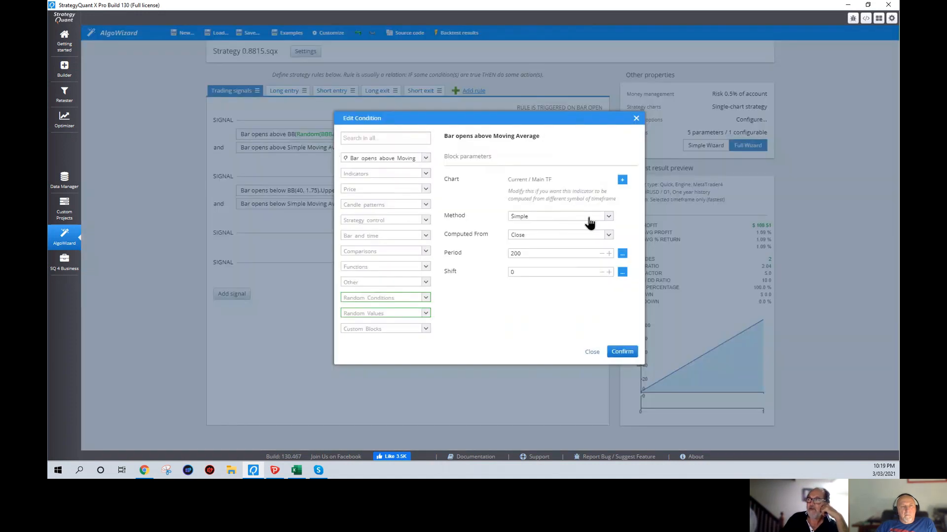
left_click(623, 253)
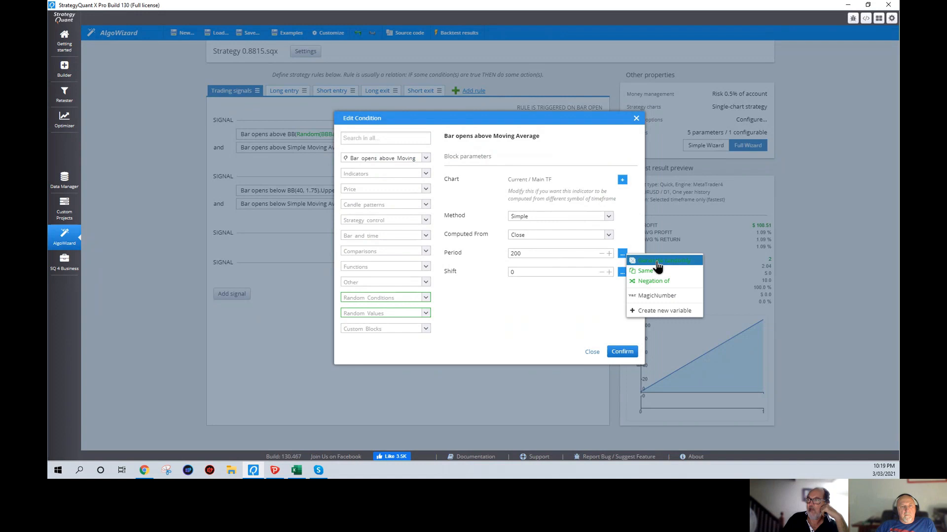
left_click(542, 316)
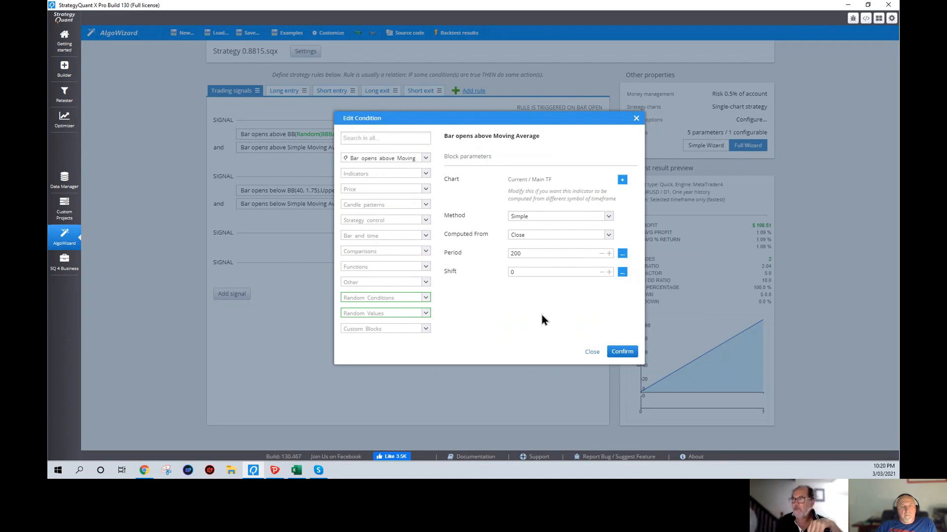
left_click(591, 352)
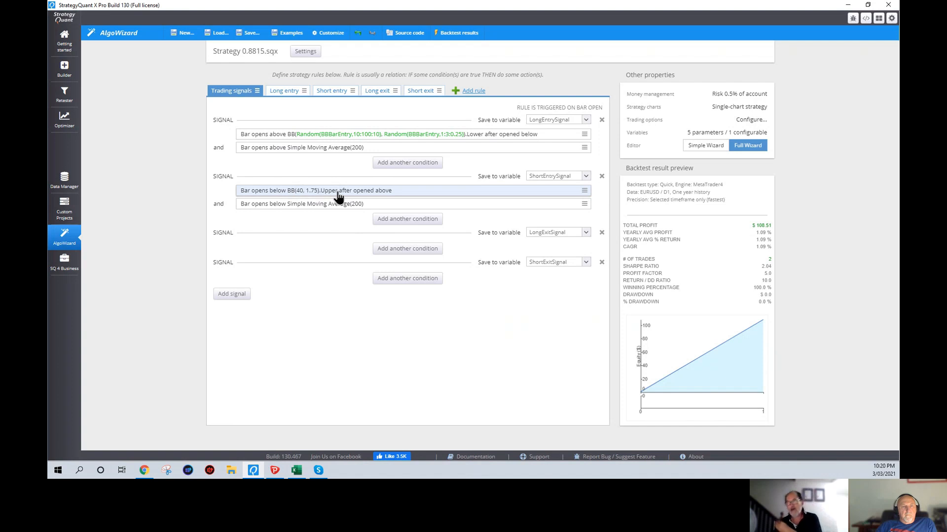
Set the short entry Bollinger Bands condition's period and deviation both to Same as BBBarEntry and confirm the condition
left_click(289, 193)
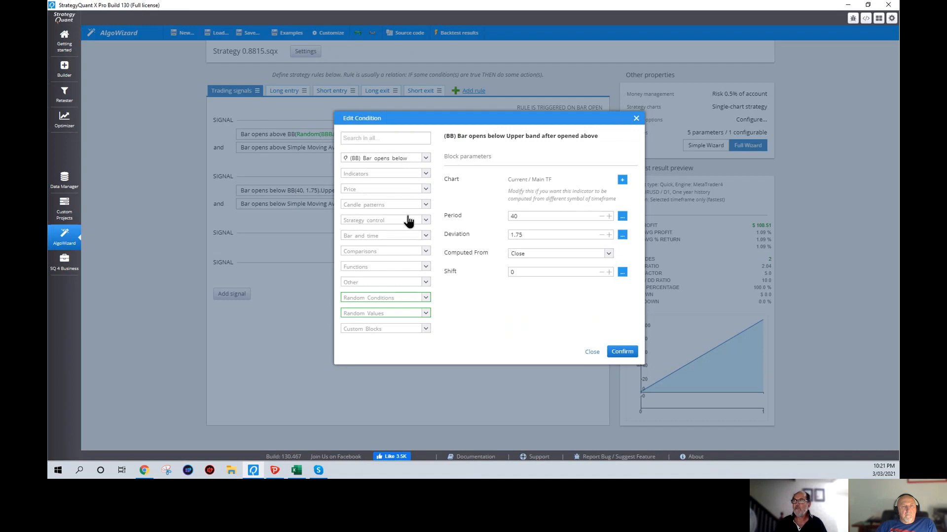
left_click(622, 216)
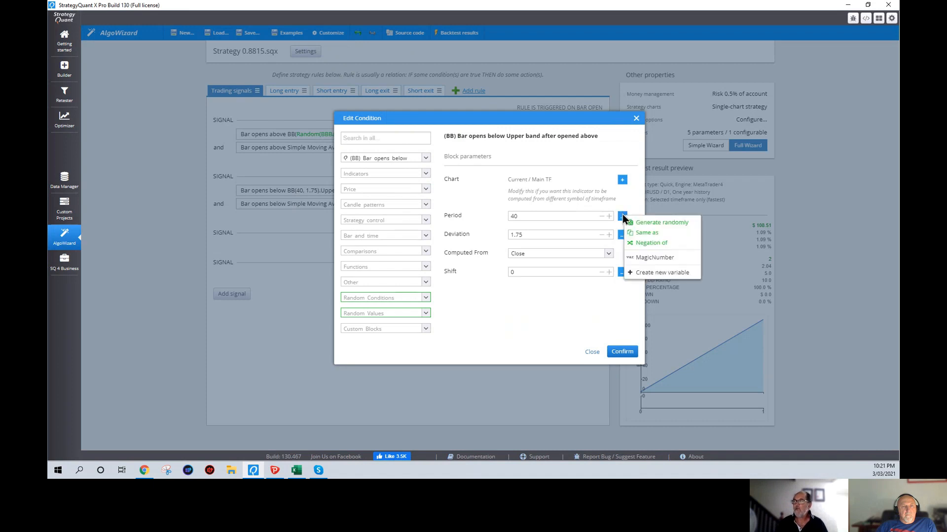
left_click(644, 230)
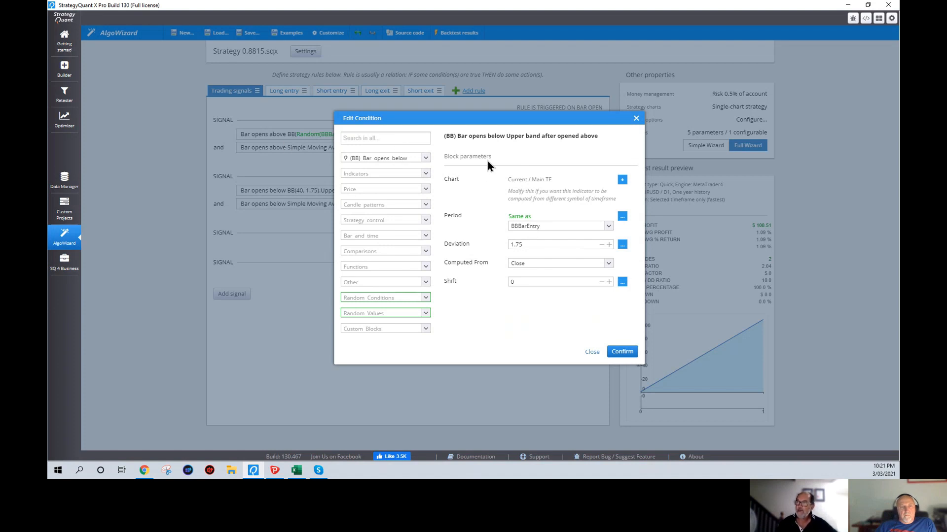
left_click(621, 244)
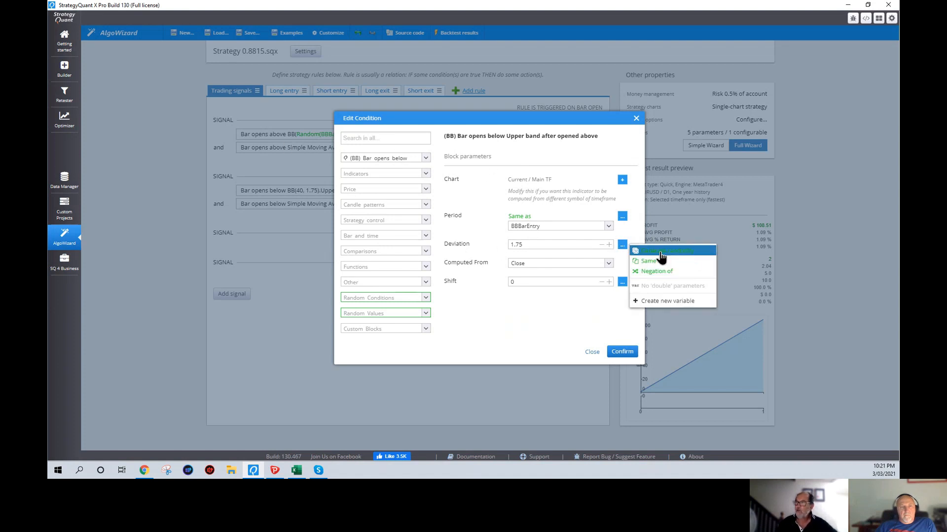
left_click(642, 262)
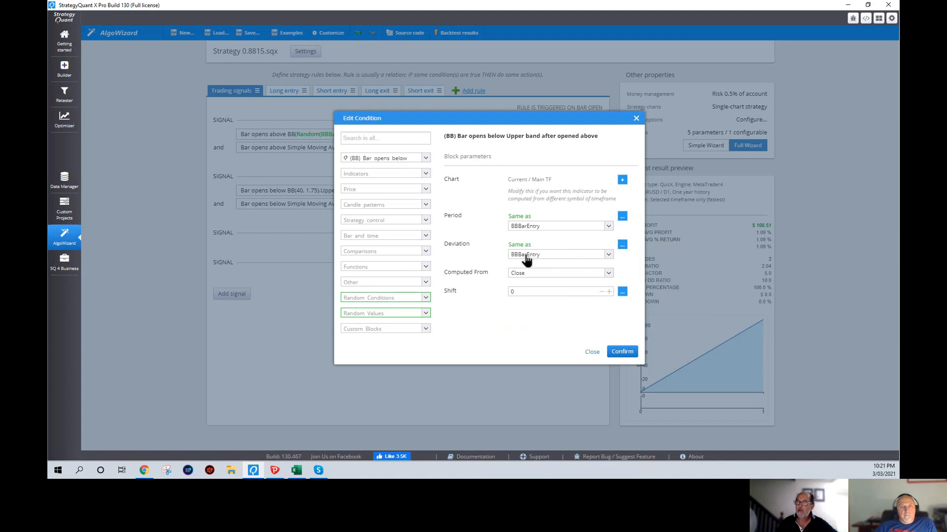
left_click(622, 351)
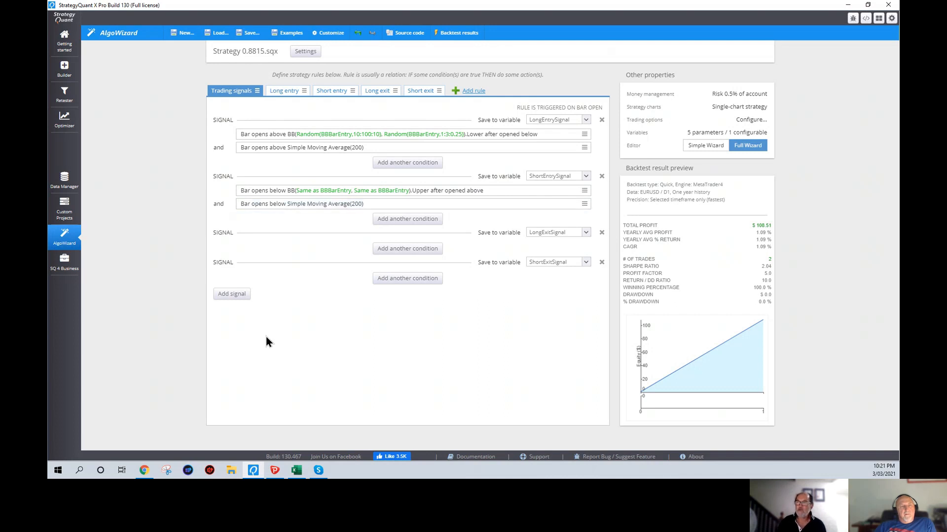
Open the D1 Boll TR Retrace Forex custom project and show Strategy 0.2751 from the Final databank
left_click(251, 471)
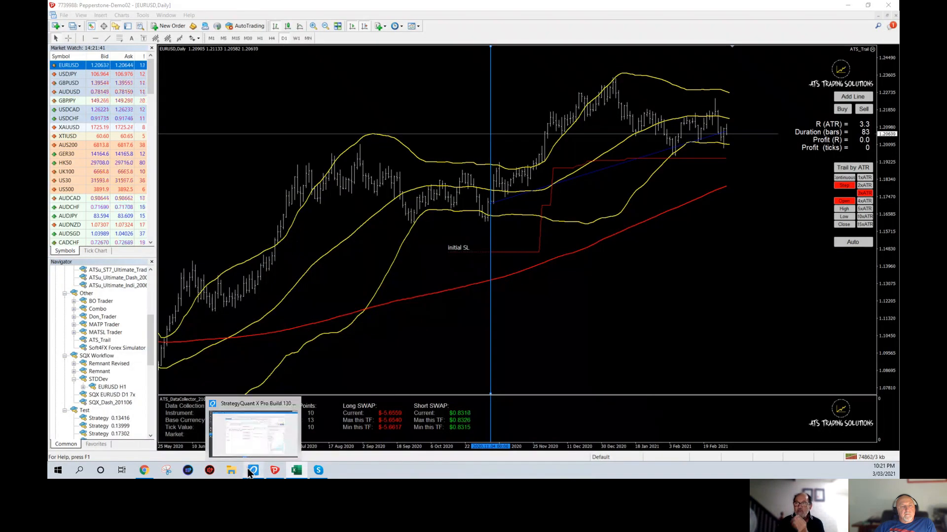
left_click(253, 470)
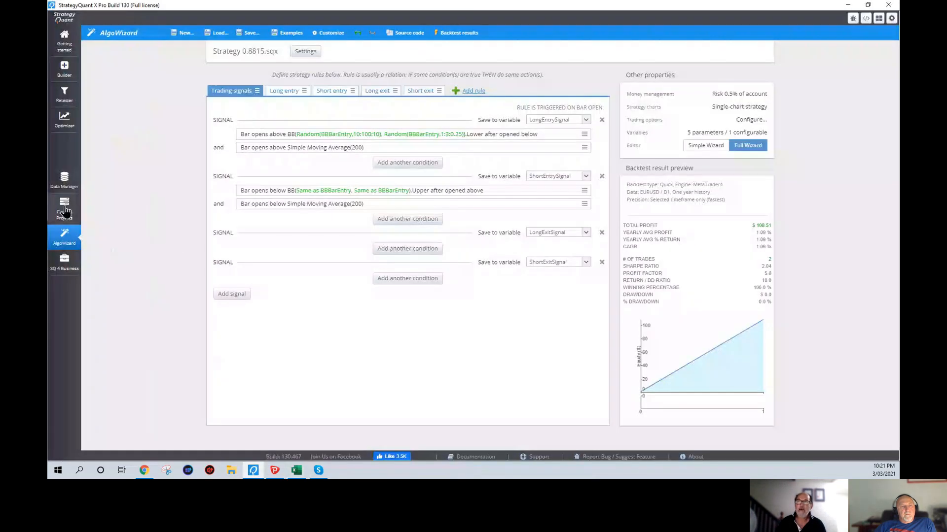
left_click(64, 209)
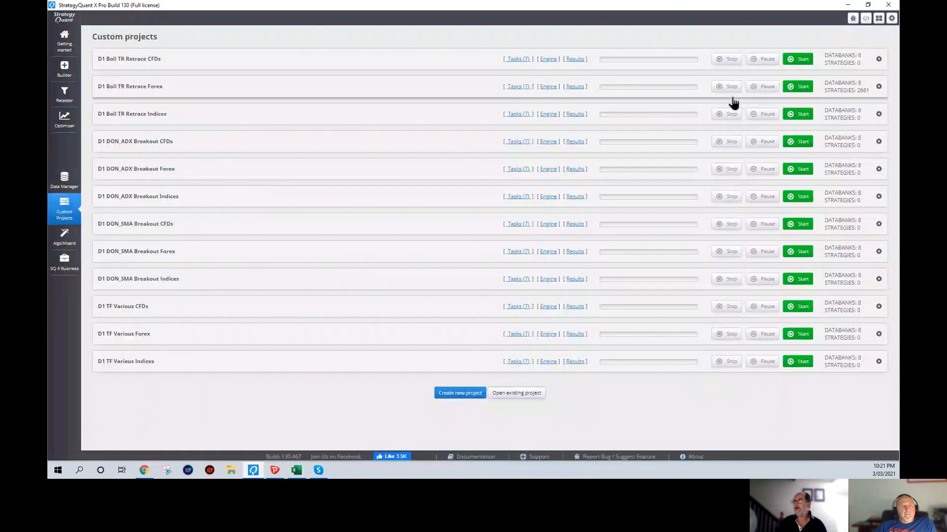
double_click(359, 91)
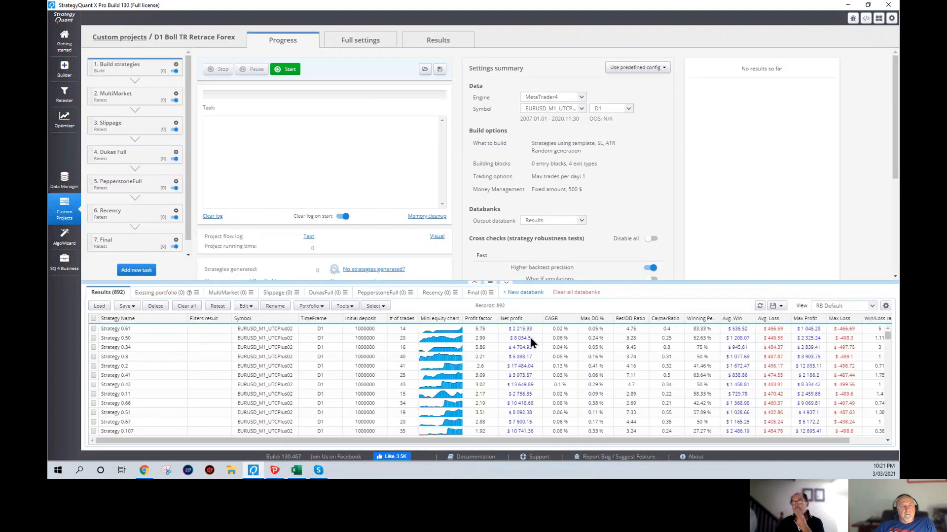
left_click(509, 292)
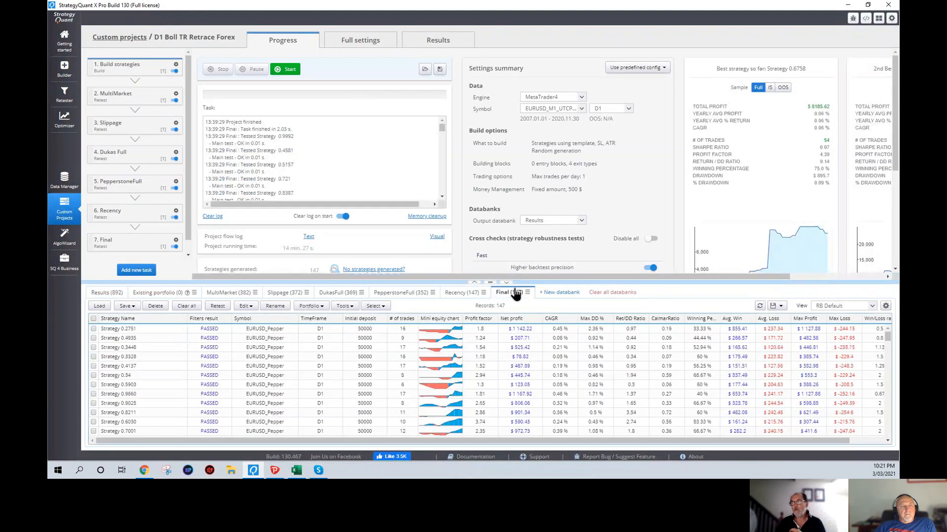
left_click(138, 328)
double_click(138, 329)
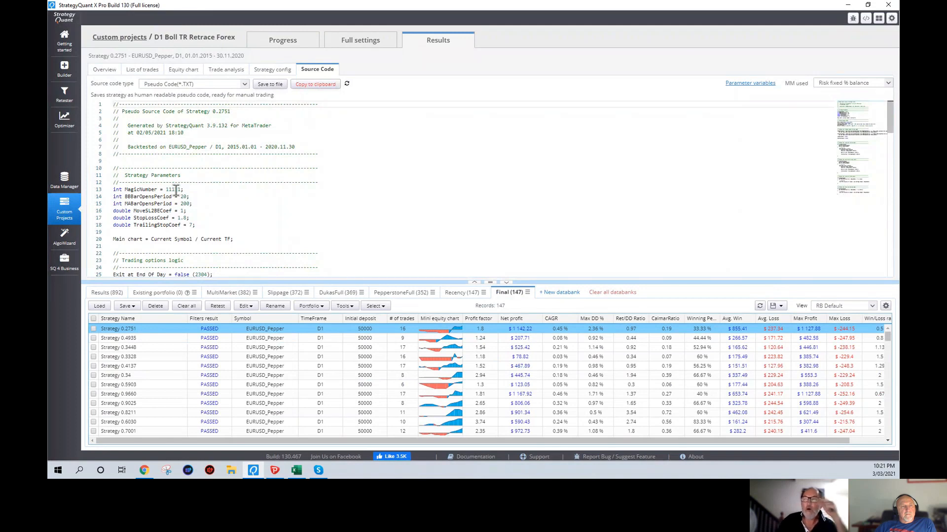
Examine the strategy's pseudo code, comparing the BBBarOpensPeriod and MABarOpensPeriod parameters with their use in the long and short entry signals
left_click_drag(123, 196, 189, 196)
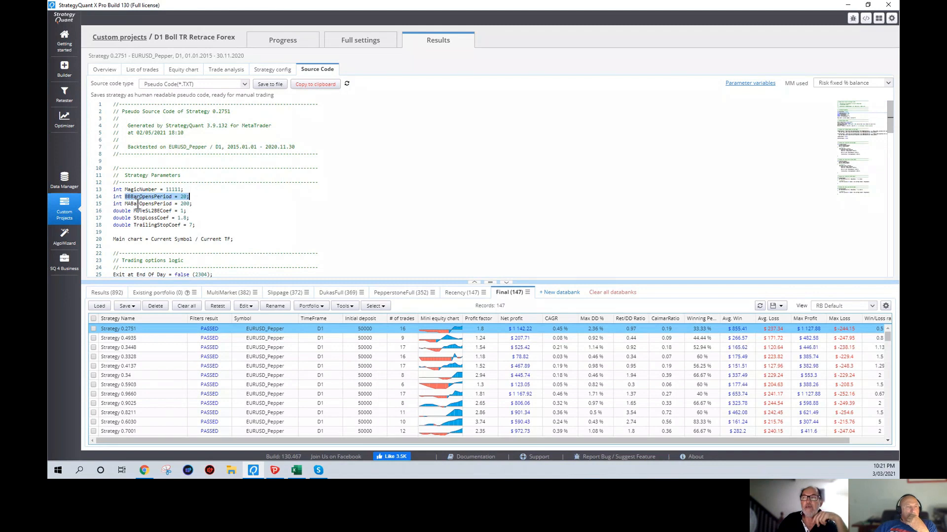
left_click_drag(126, 203, 193, 203)
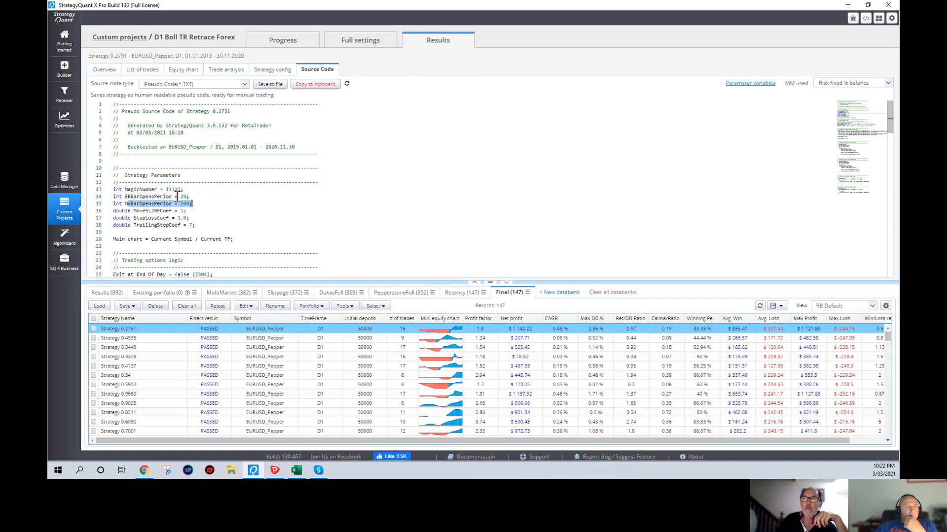
double_click(183, 196)
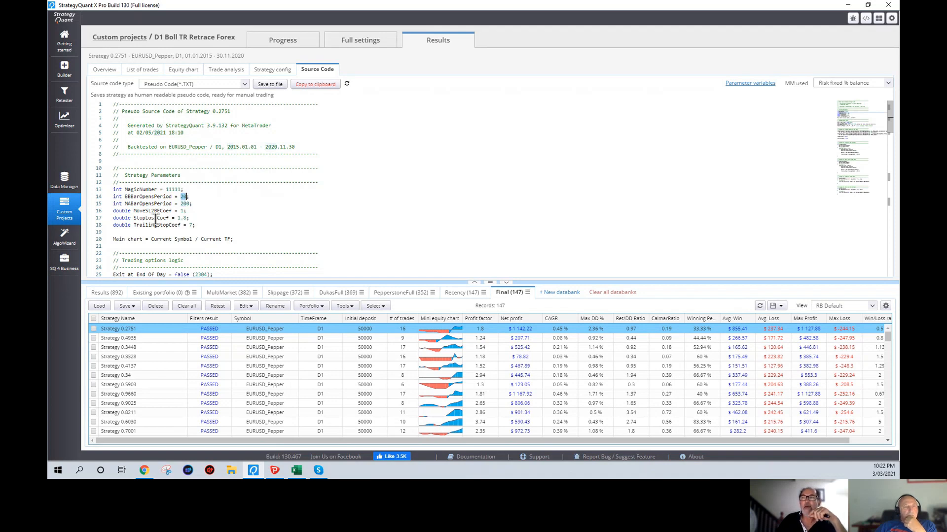
scroll(176, 222, "down", 6)
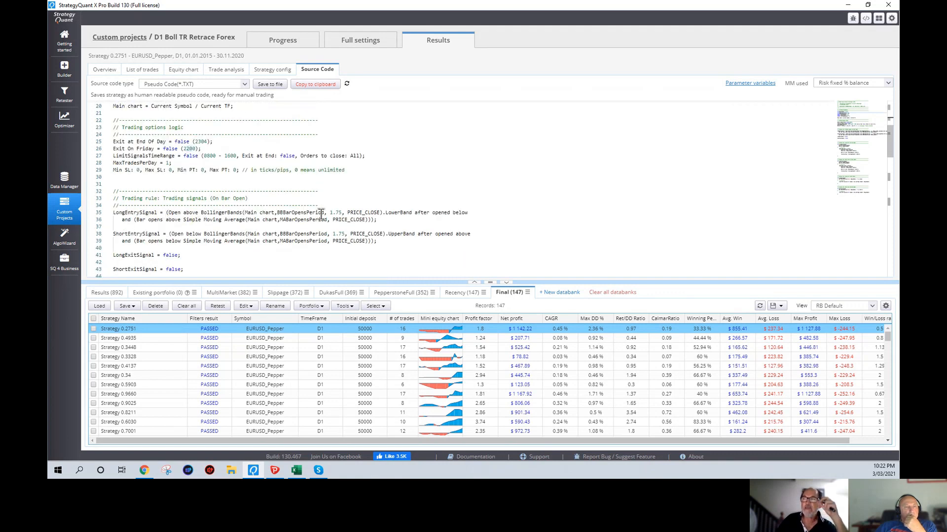
scroll(322, 215, "up", 3)
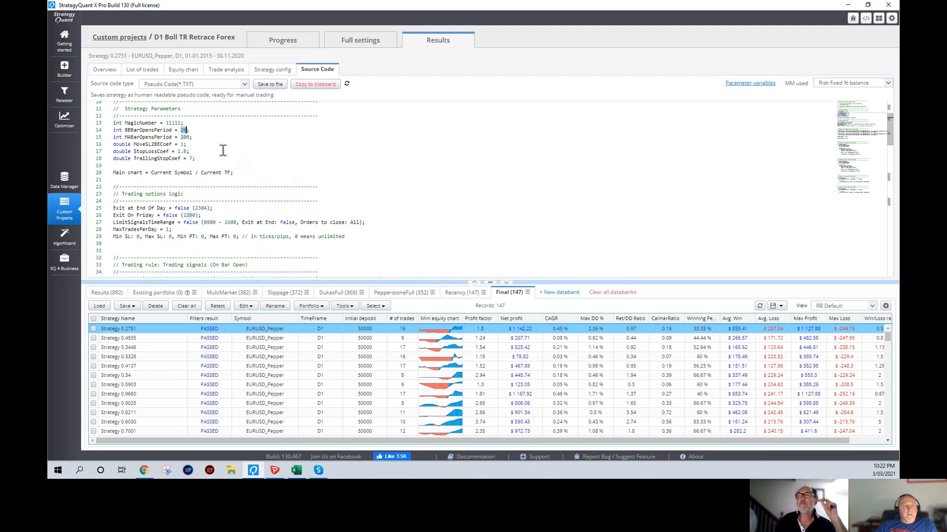
scroll(223, 150, "down", 1)
scroll(223, 150, "down", 3)
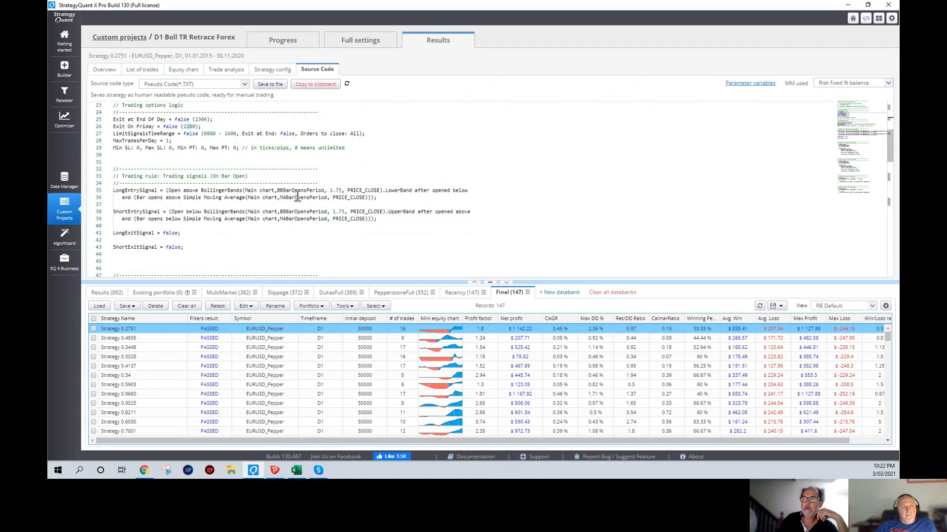
Return to the AlgoWizard strategy and make the long entry's Move SL to BE randomly generated with the range 1:5:0.5
left_click(64, 241)
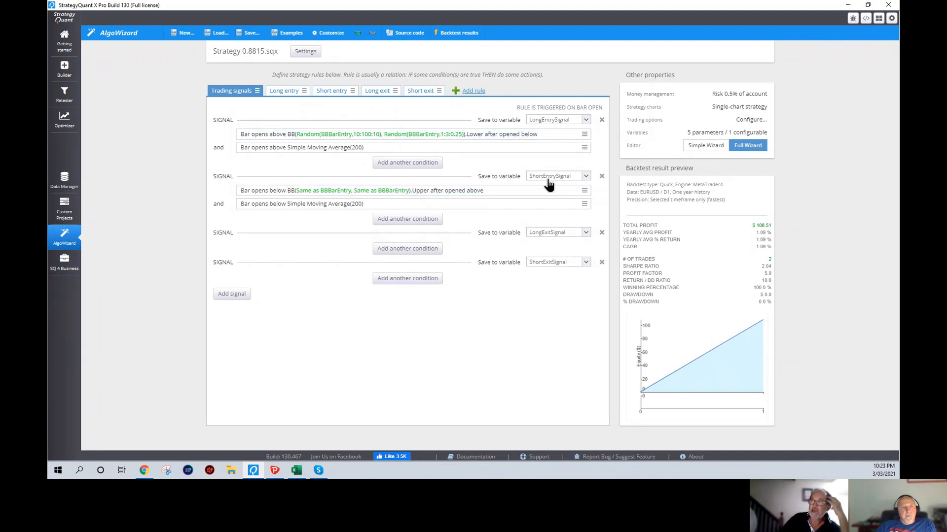
left_click(290, 93)
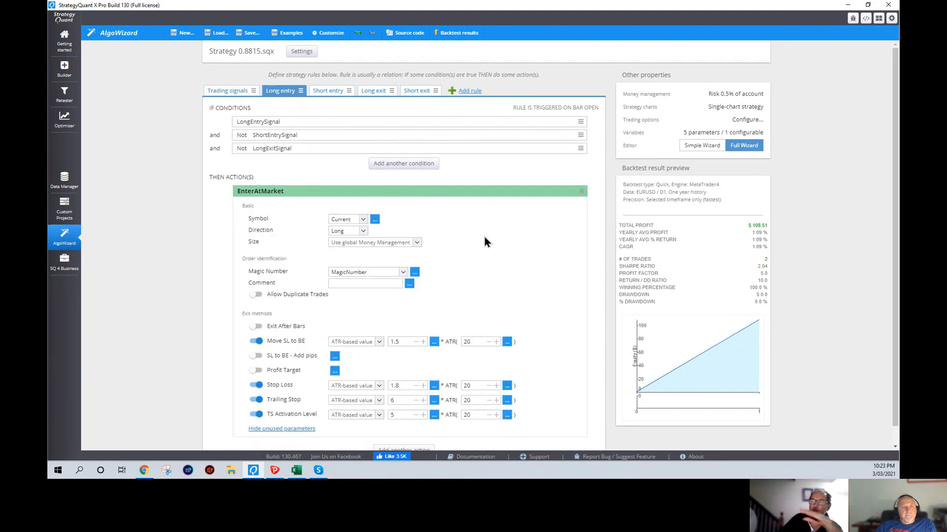
scroll(496, 261, "down", 1)
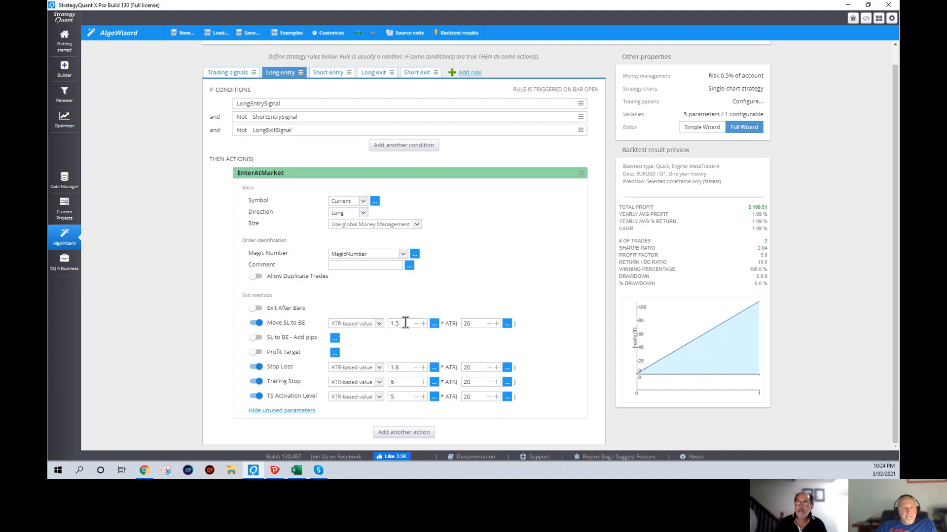
left_click(434, 325)
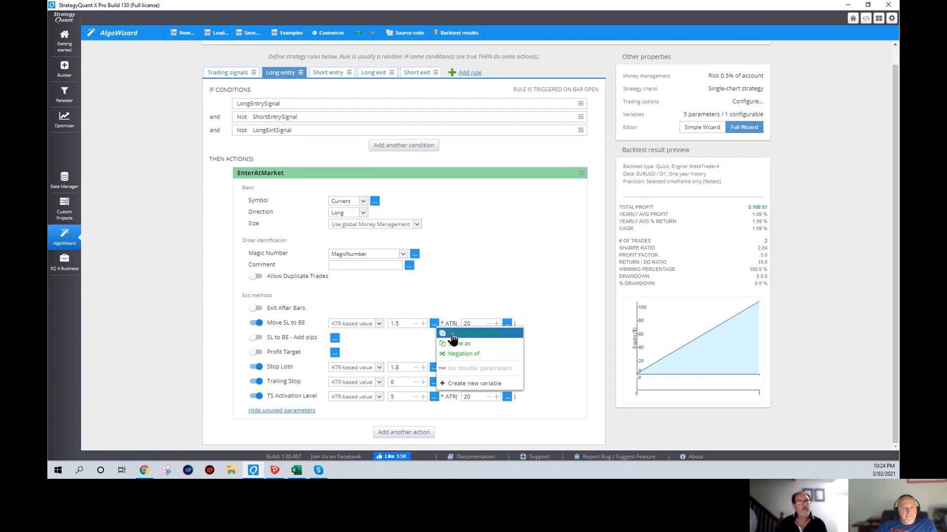
left_click(452, 335)
left_click(393, 339)
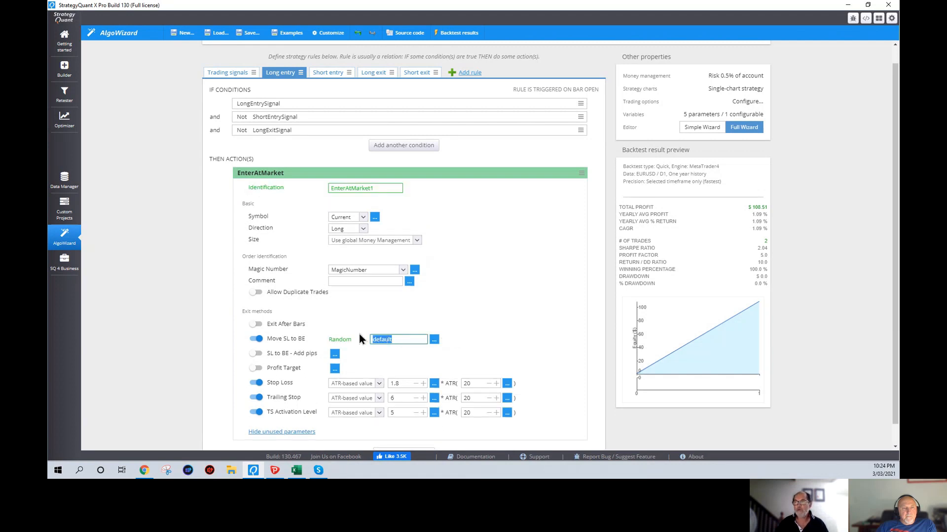
type("1:5:0.5")
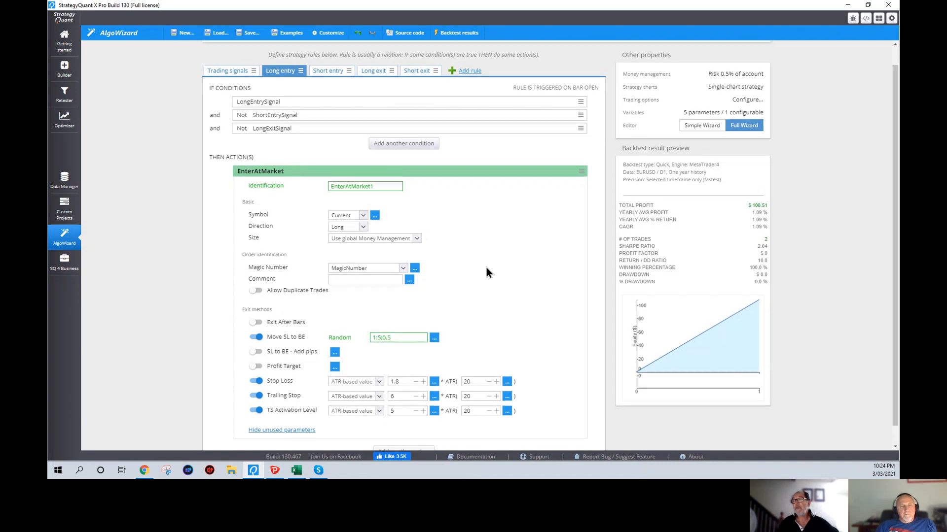
Make the long entry's Stop Loss randomly generated, reusing the Move SL to BE range 1:5:0.5
scroll(486, 273, "down", 2)
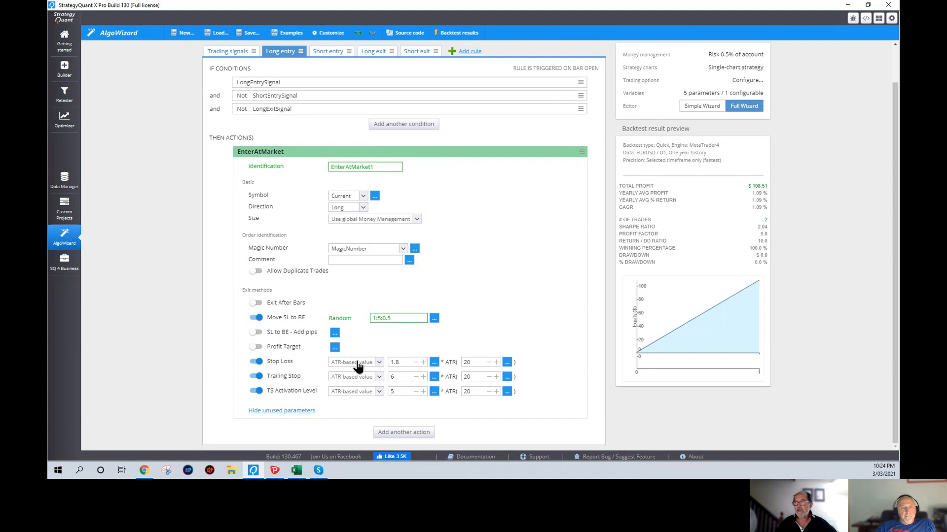
left_click(434, 364)
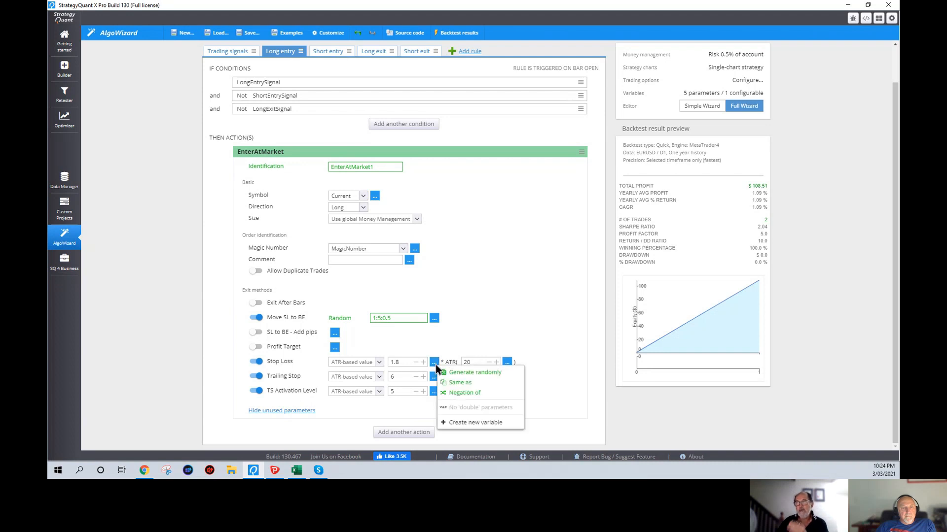
left_click(452, 373)
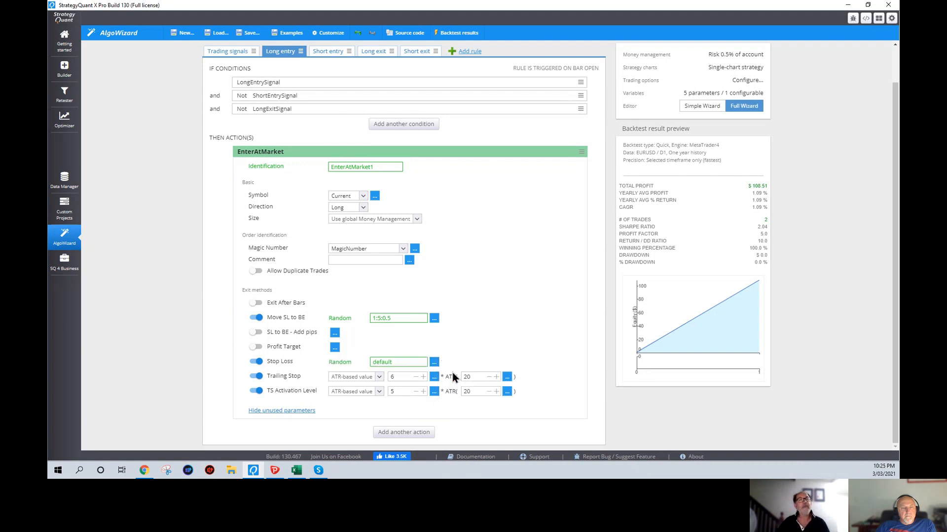
left_click(404, 318)
left_click_drag(404, 319, 353, 315)
key("ctrl+c")
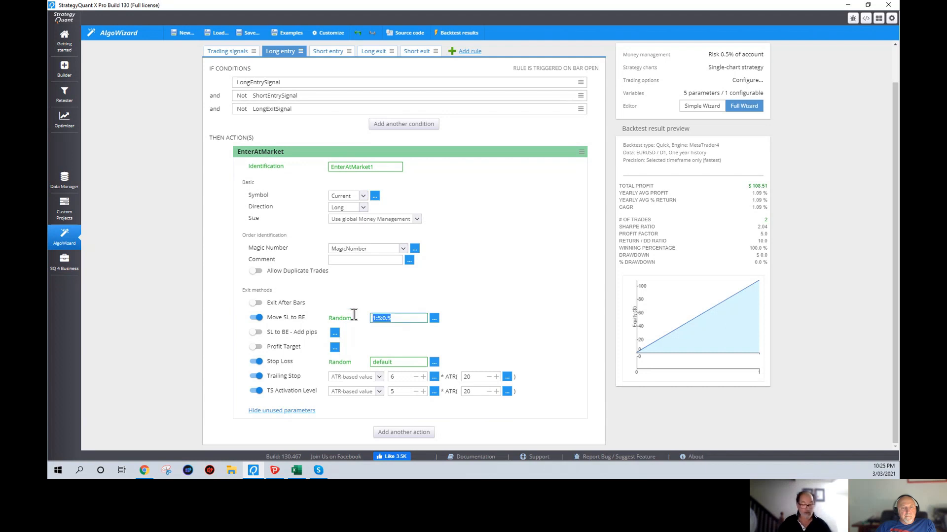
left_click(389, 362)
left_click_drag(411, 363, 359, 362)
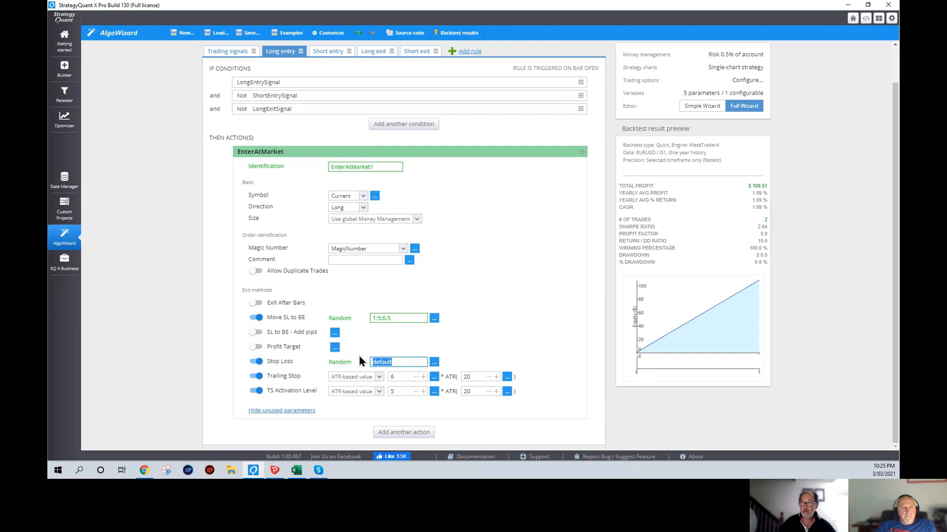
key("ctrl+v")
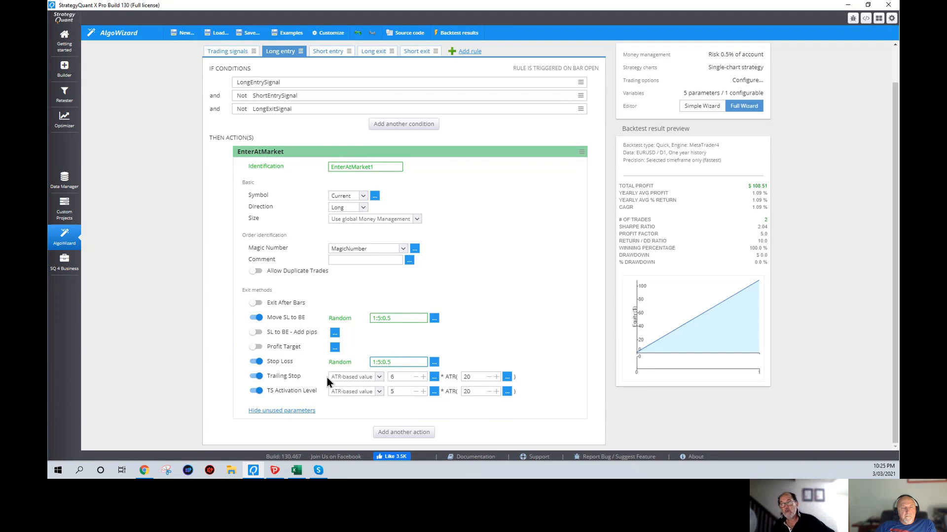
Make the long entry's Trailing Stop randomly generated with the range 1:10:0.5
left_click(433, 377)
left_click(445, 393)
left_click_drag(401, 377, 321, 370)
key("ctrl+v")
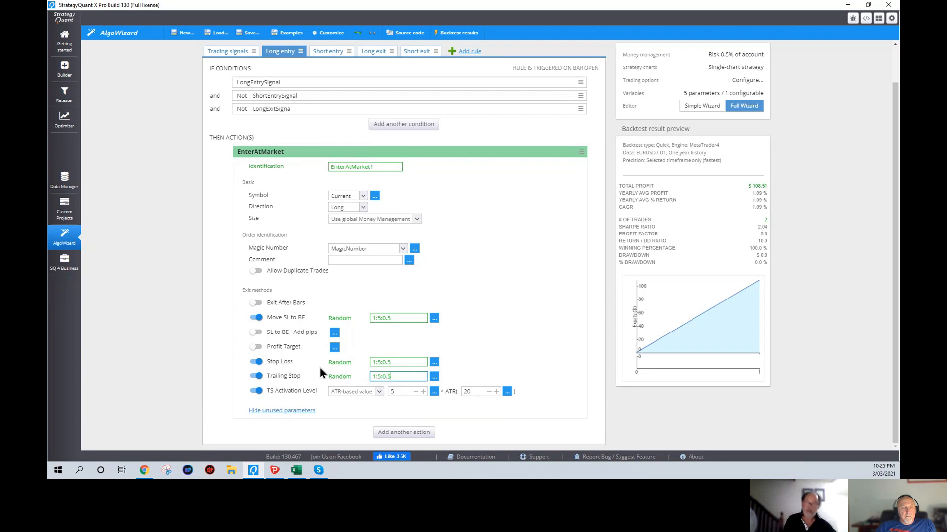
left_click(381, 376)
key("BackSpace")
type("10")
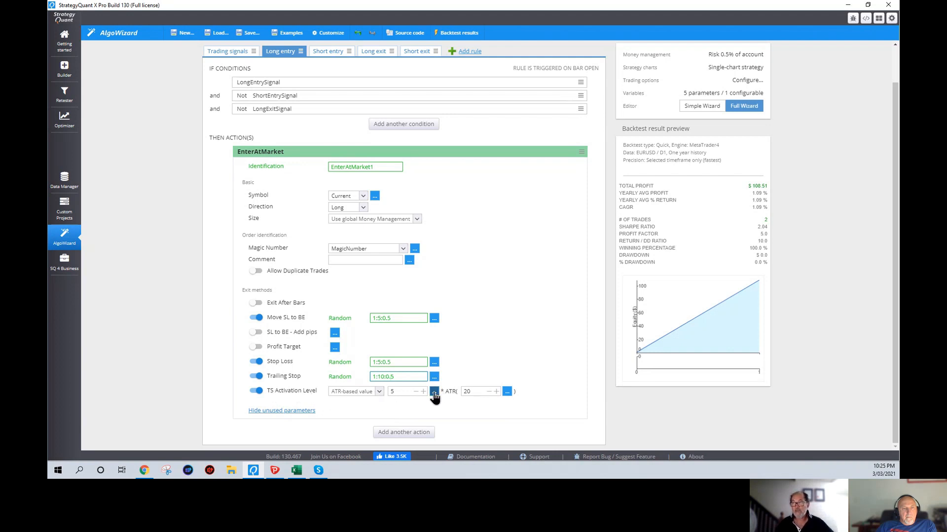
Make the long entry's TS Activation Level randomly generated, reusing the Stop Loss range 1:5:0.5
left_click_drag(401, 363, 315, 352)
key("ctrl+c")
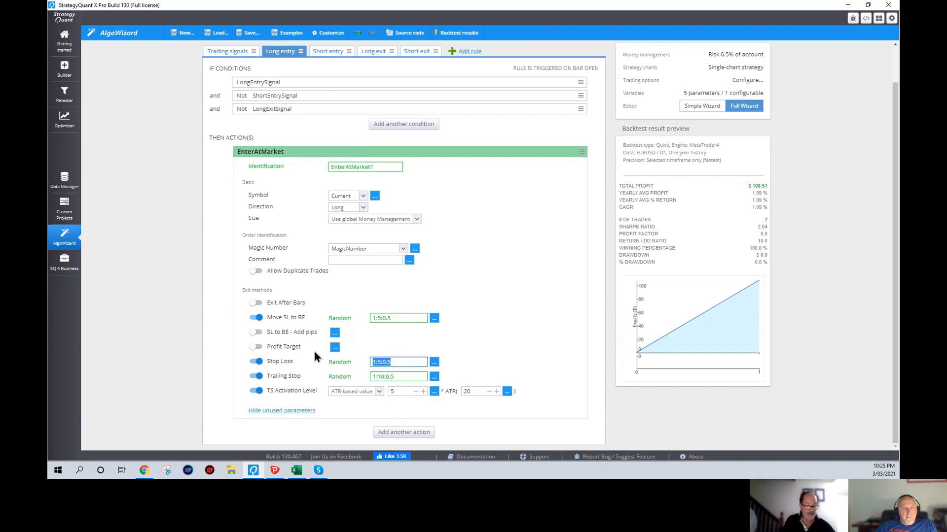
left_click(434, 392)
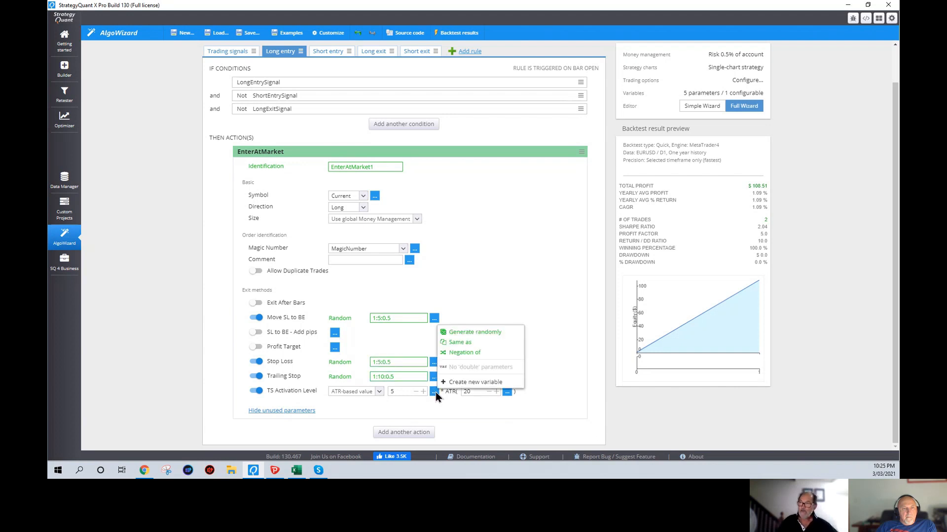
left_click(454, 342)
left_click_drag(408, 389, 321, 383)
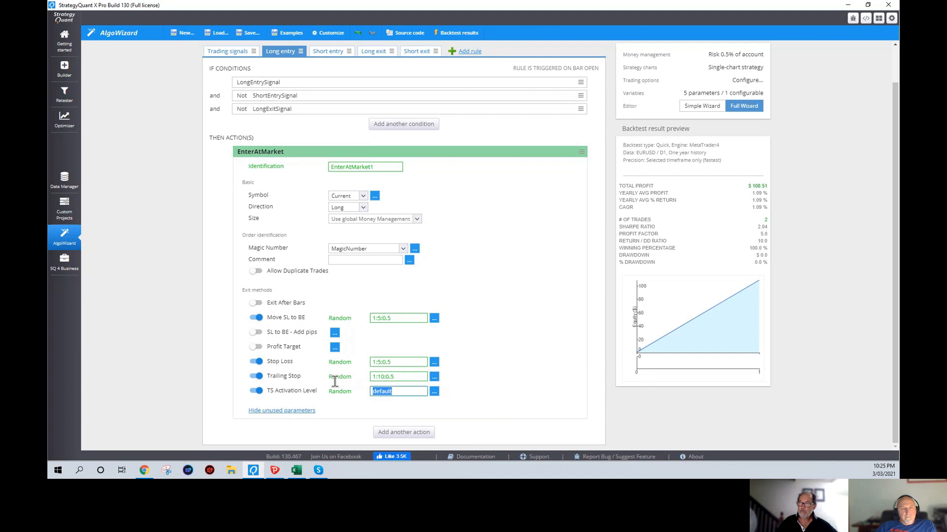
key("ctrl+v")
left_click(514, 299)
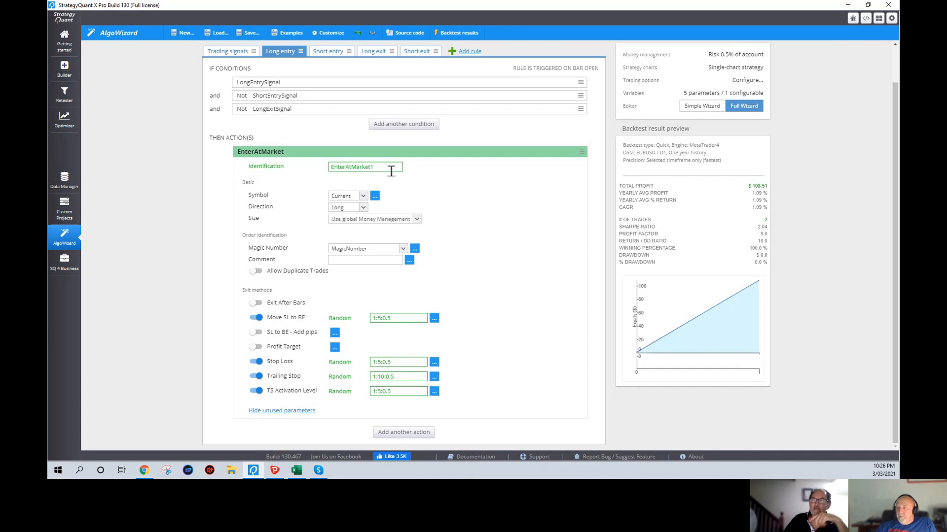
In the short entry rule, set Move SL to BE and Stop Loss to be the same as EnterAtMarket1
left_click(328, 53)
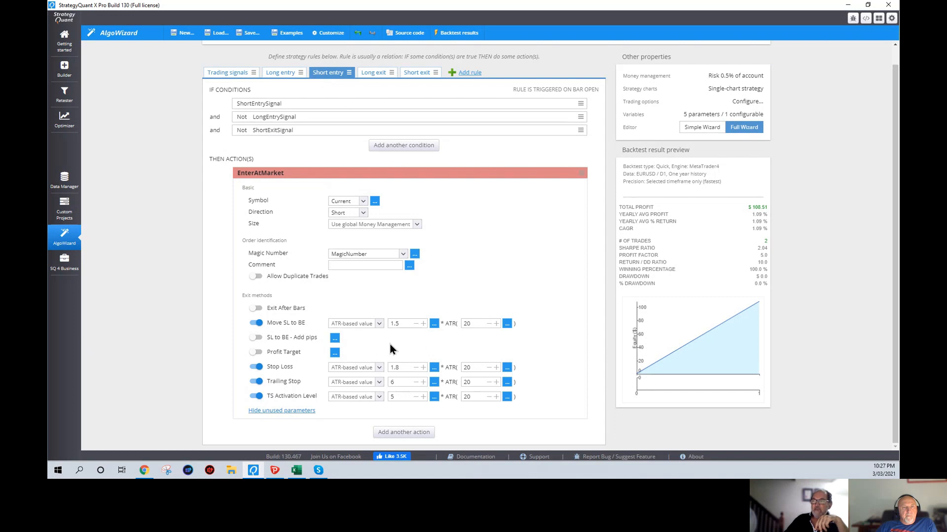
left_click(434, 325)
left_click(452, 344)
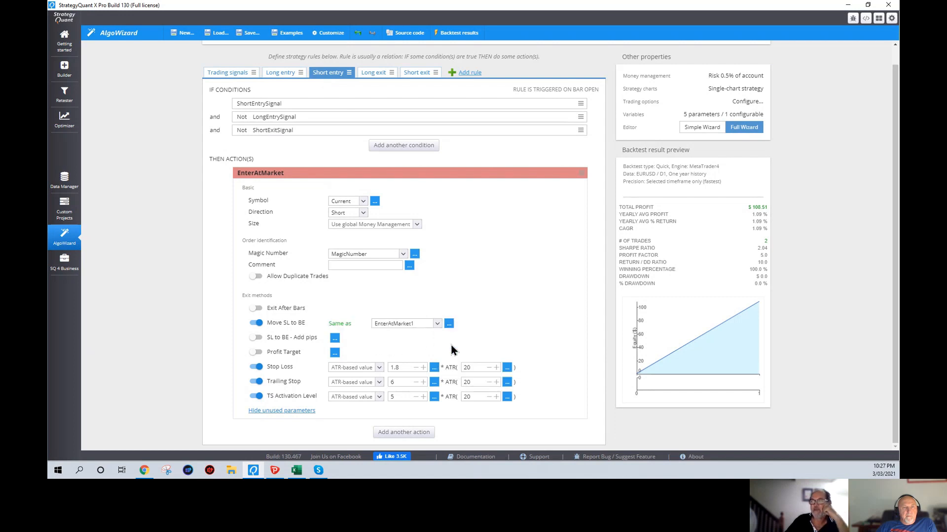
left_click(434, 368)
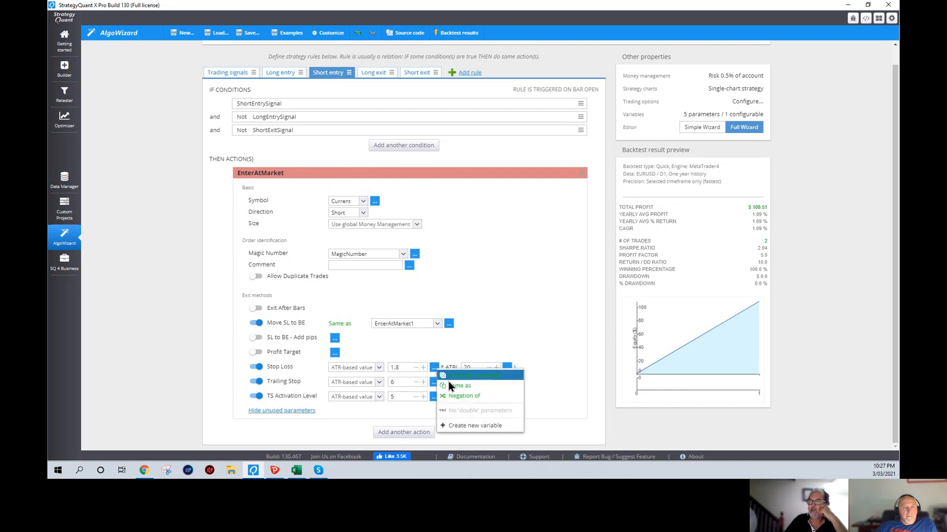
left_click(451, 386)
Set the short entry's Trailing Stop and TS Activation Level to be the same as EnterAtMarket1
left_click(434, 384)
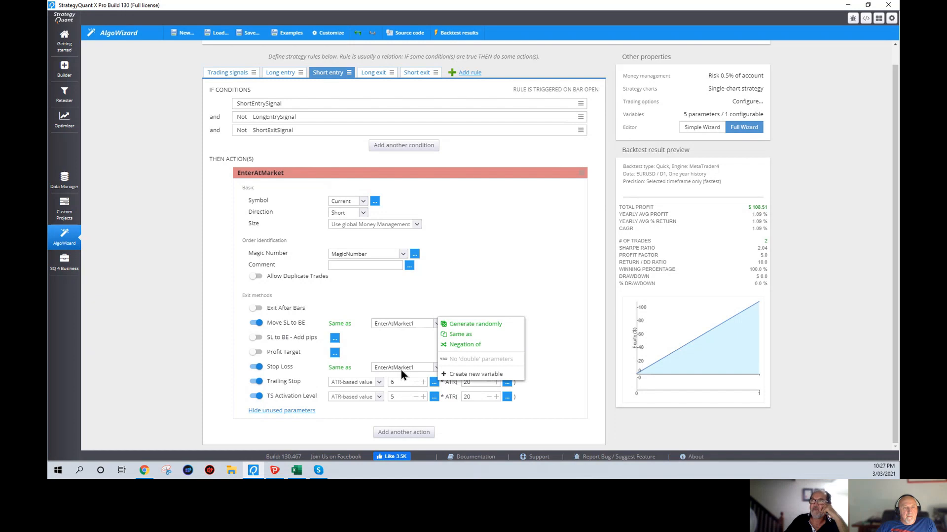
left_click(462, 335)
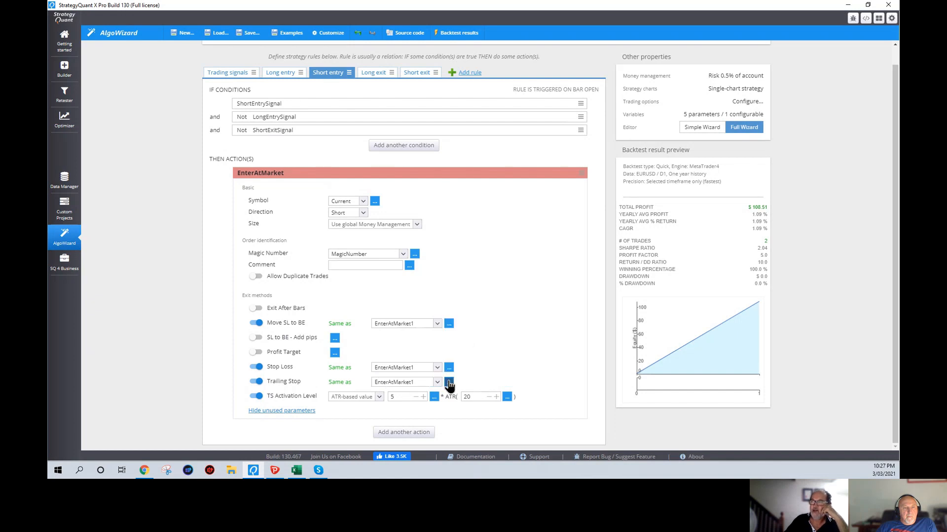
left_click(434, 397)
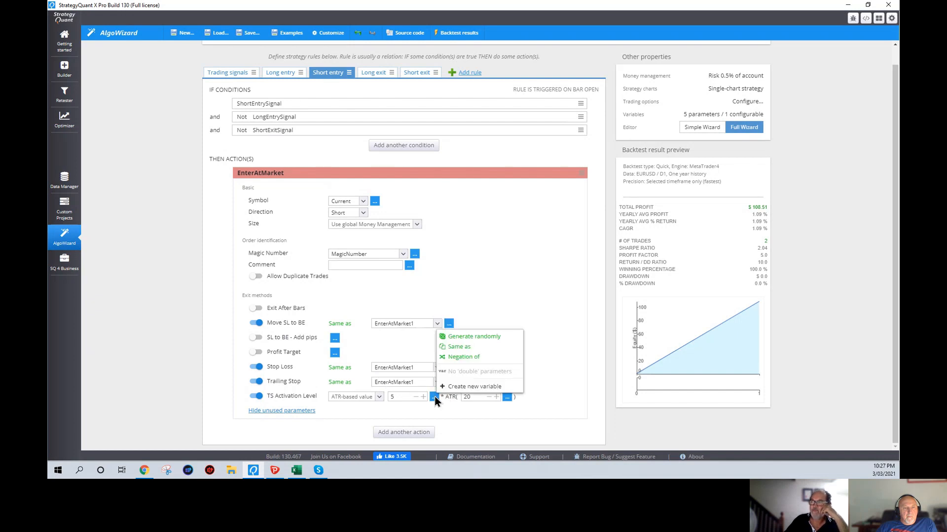
left_click(476, 349)
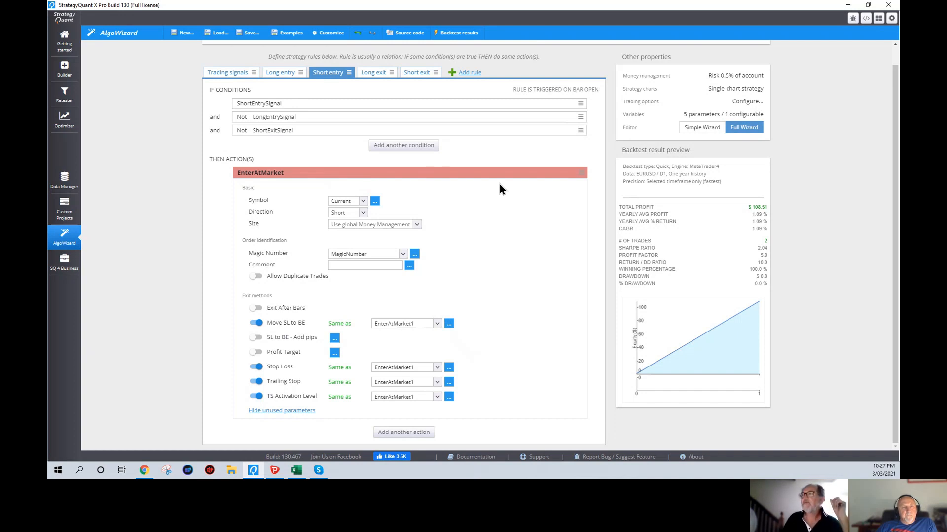
Review the long exit and short exit rules, then return to the trading signals
left_click(373, 72)
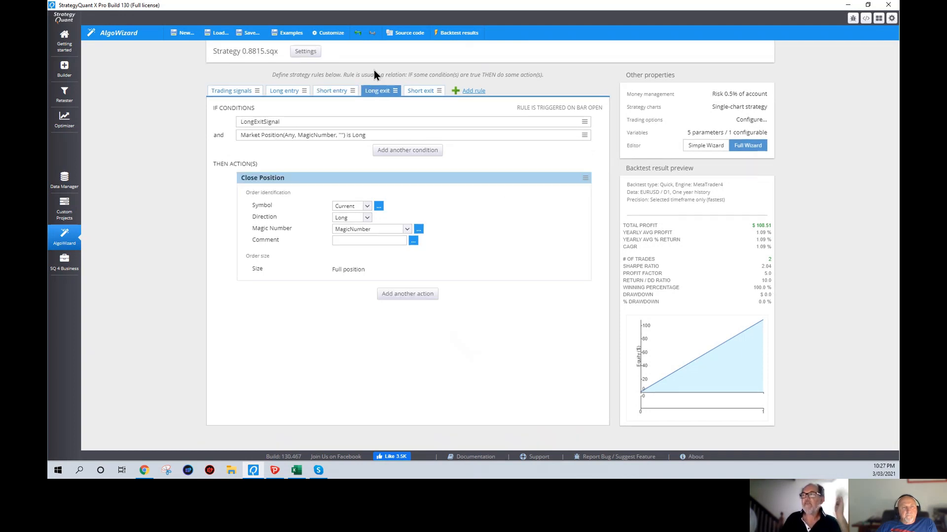
left_click(423, 94)
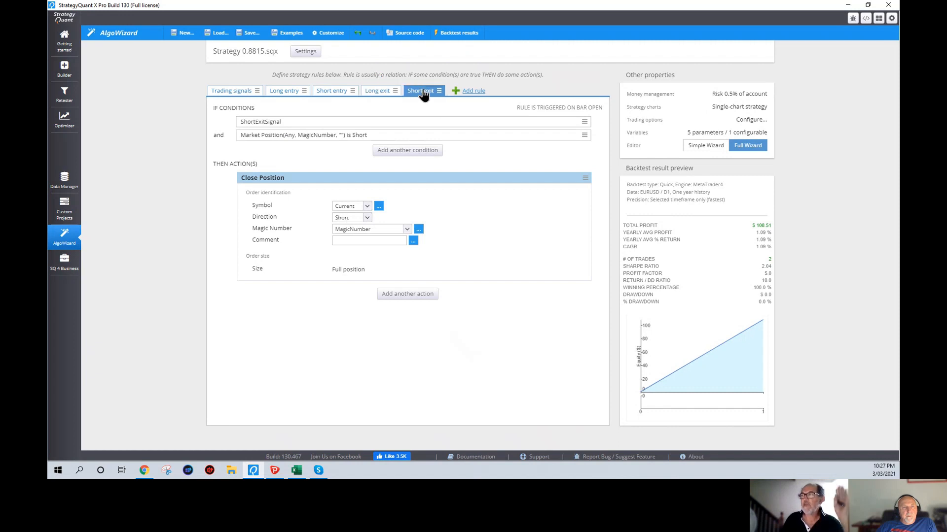
left_click(245, 95)
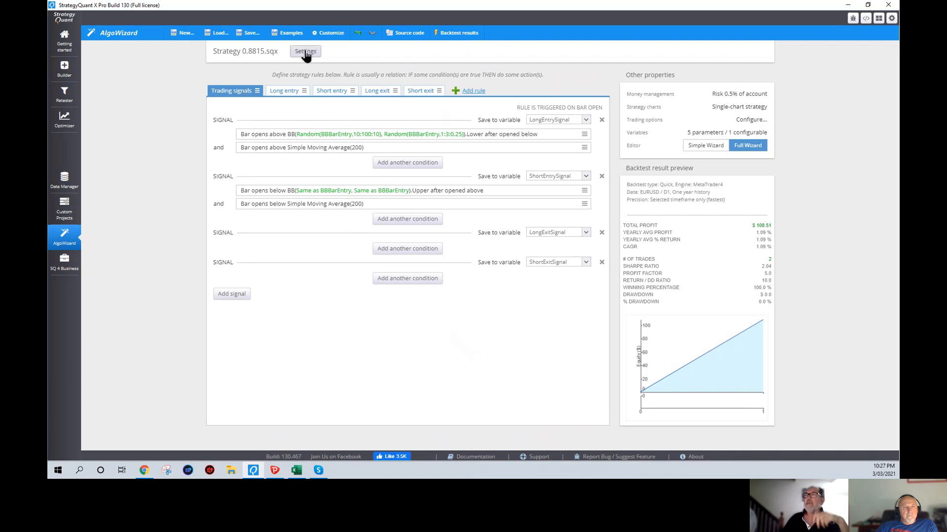
left_click(250, 33)
left_click(272, 58)
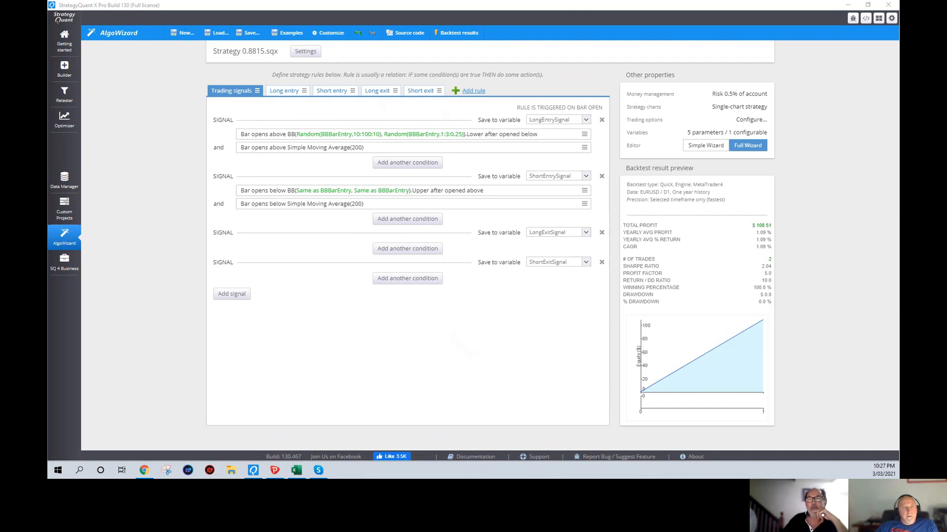
key("Escape")
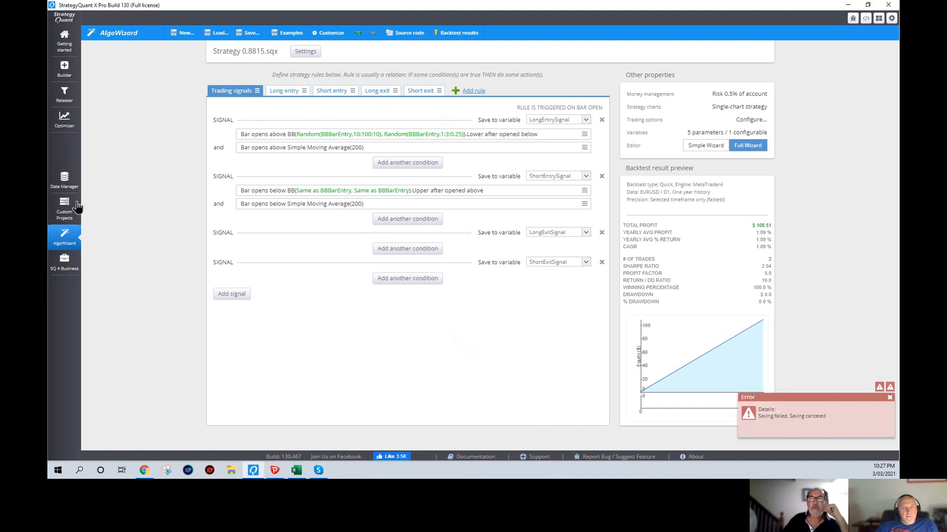
Switch to the custom projects and open the full settings of the D1 Boll TR Retrace Forex project
left_click(65, 211)
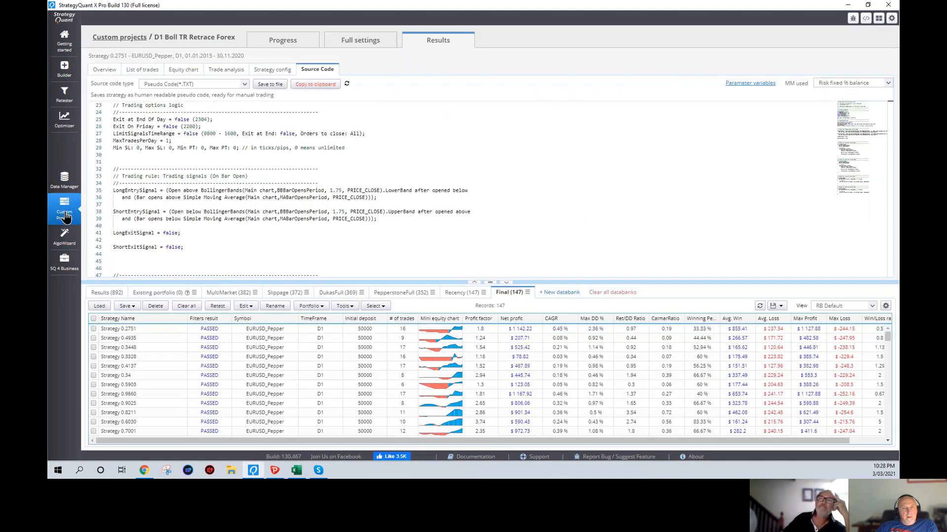
left_click(119, 39)
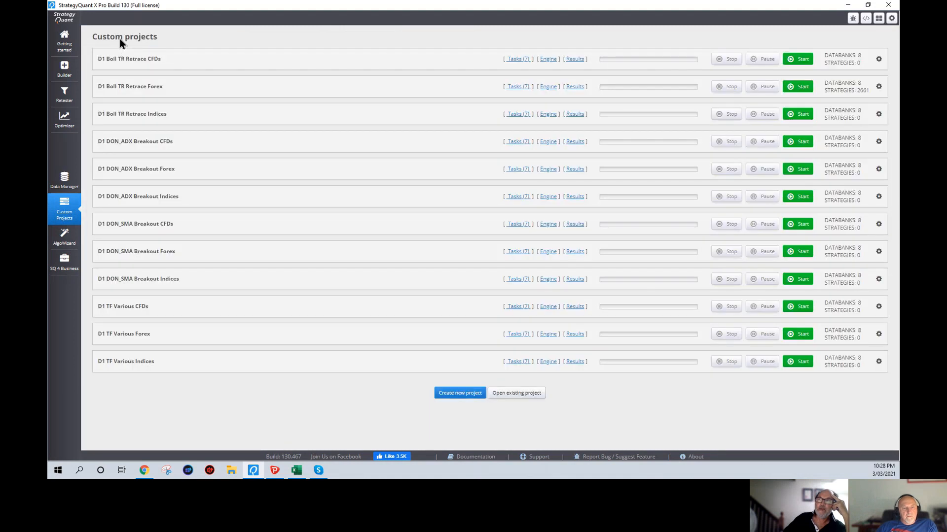
left_click(171, 93)
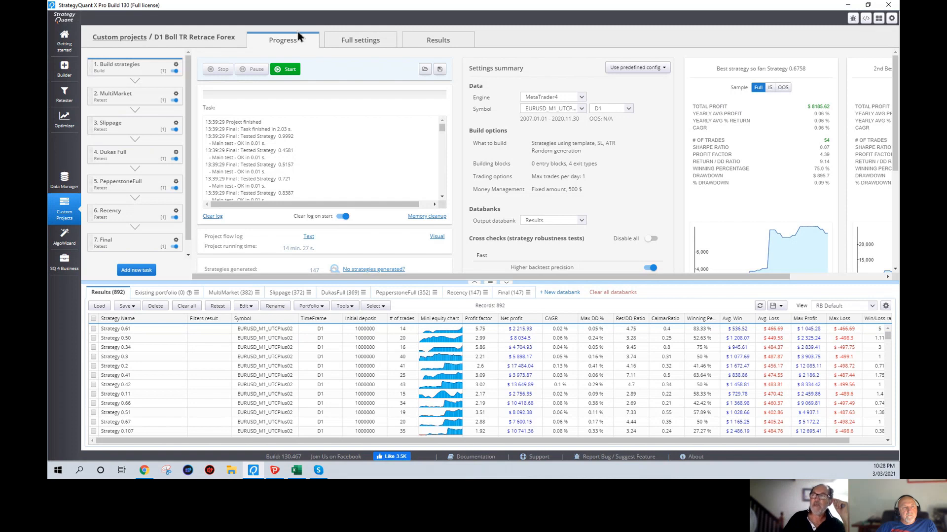
left_click(361, 40)
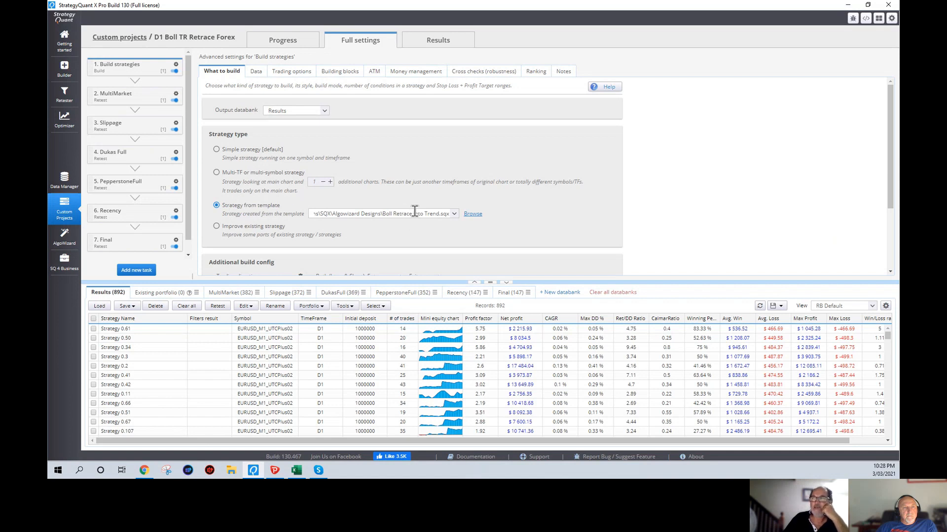
Check the Build strategies task's template file, Boll Retrace into Trend.sqx, and its additional build config
left_click_drag(384, 216, 439, 212)
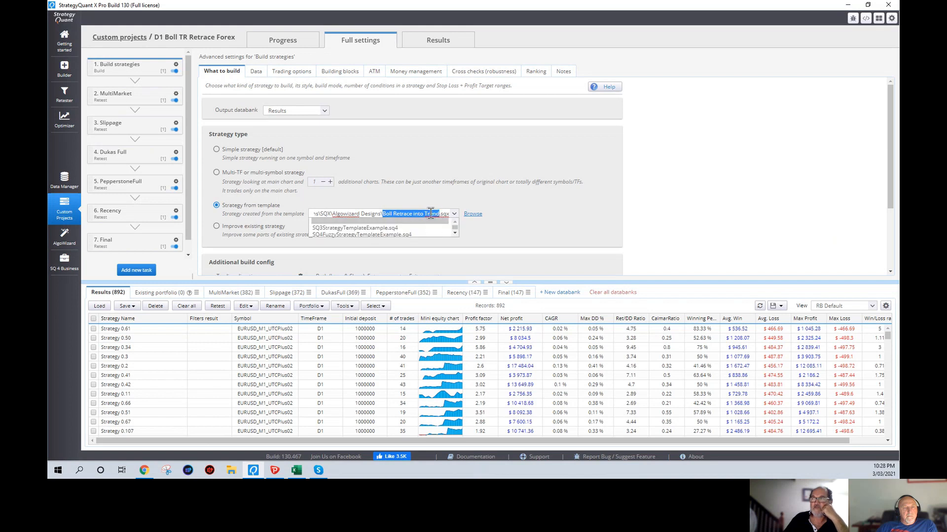
left_click(488, 205)
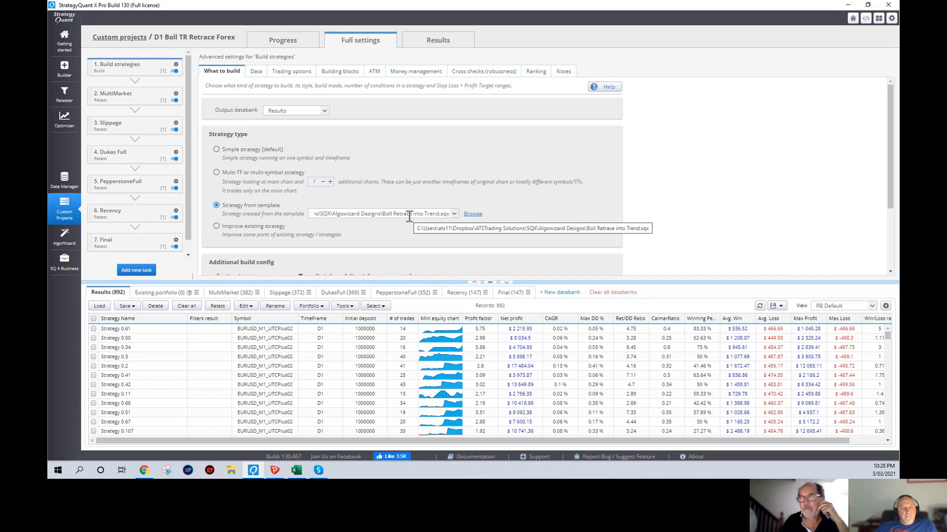
scroll(490, 205, "down", 1)
scroll(488, 200, "down", 3)
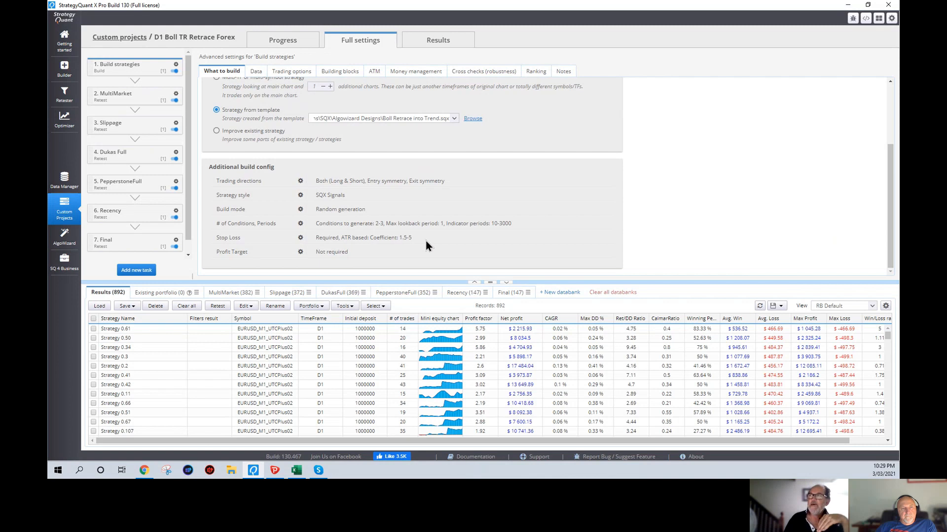
Examine the build task's backtest symbol, timeframe and date range, and the maximum trades per day in its trading options
left_click(257, 74)
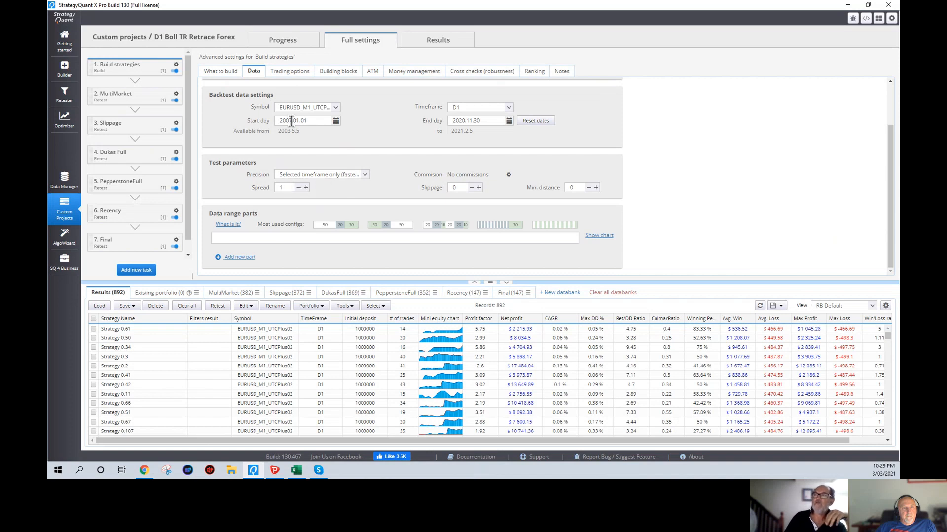
left_click(478, 119)
left_click(467, 113)
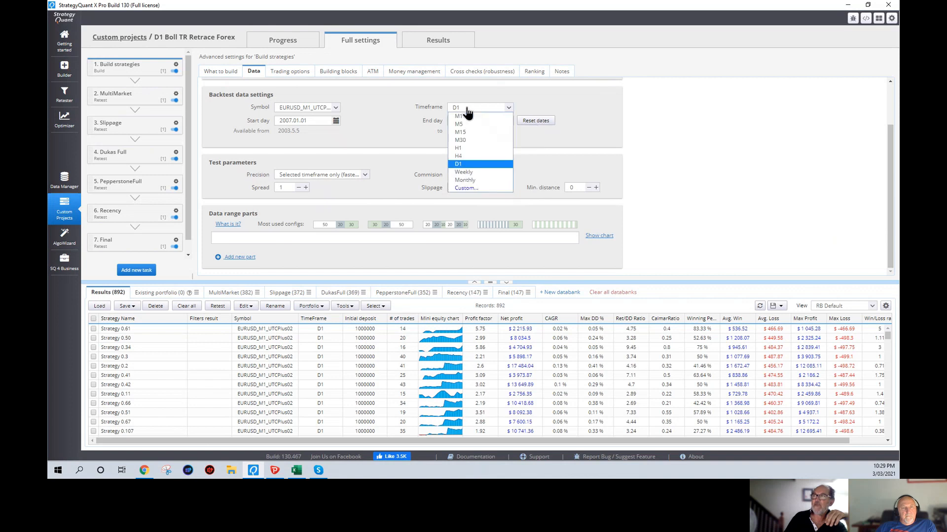
left_click(617, 111)
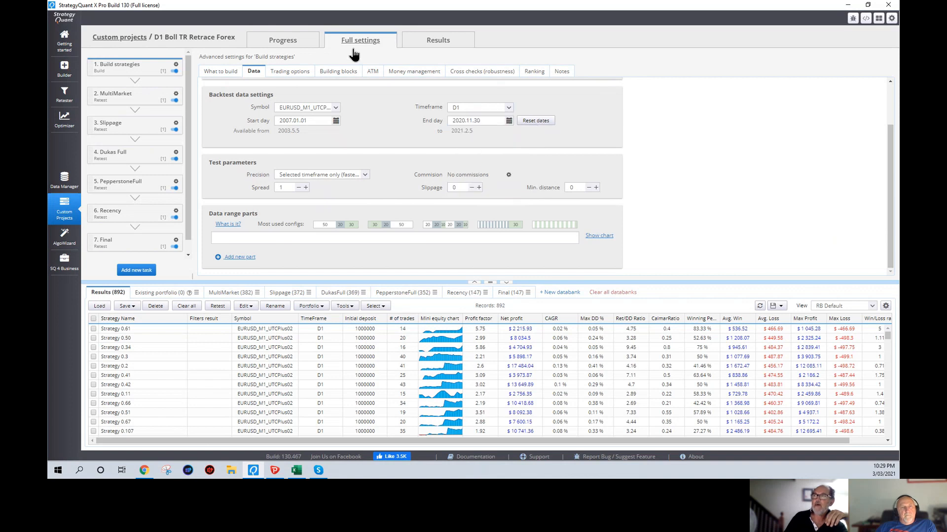
left_click(292, 71)
left_click(337, 182)
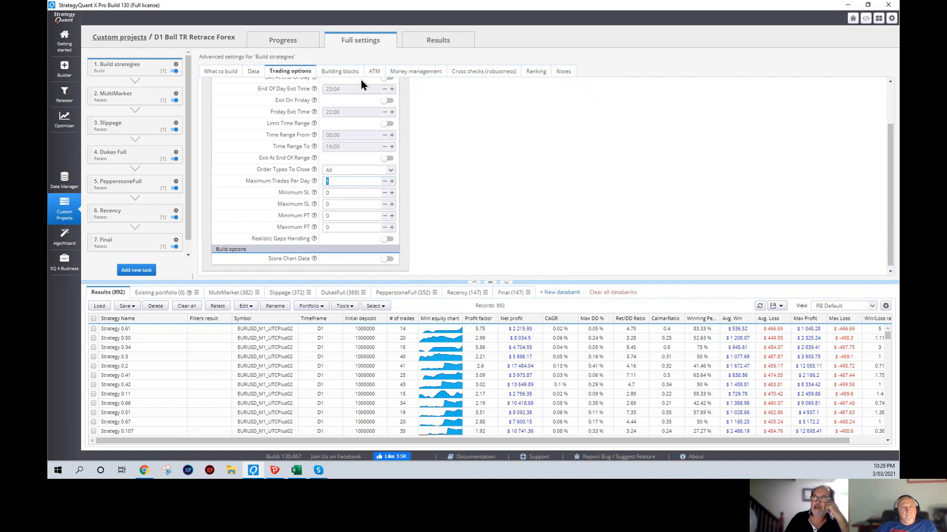
Examine the build task's signals, indicators, order types and exit types among the building blocks, and open its ATM settings
left_click(340, 74)
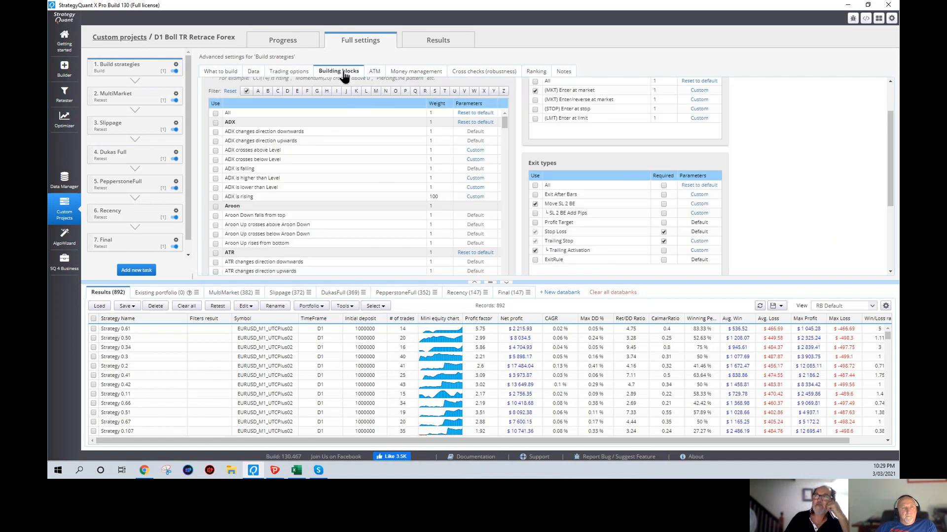
scroll(342, 117, "up", 2)
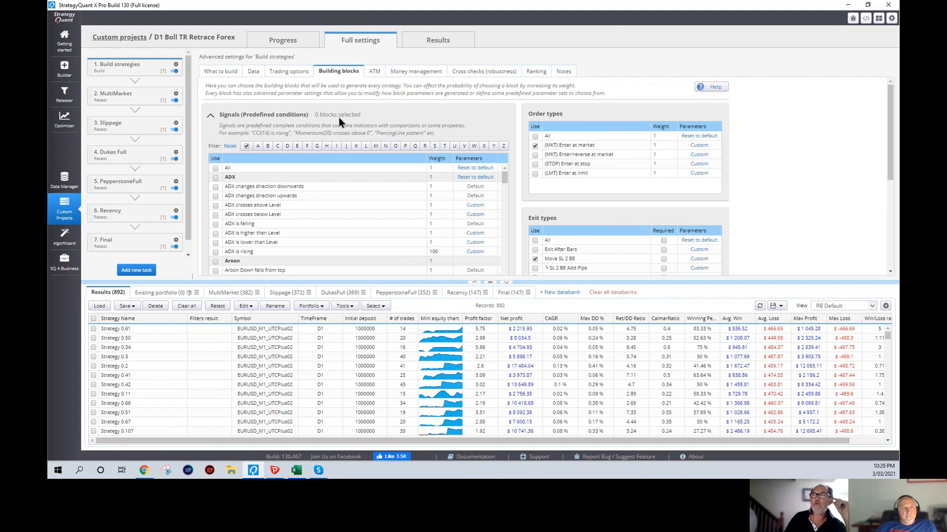
scroll(339, 117, "down", 5)
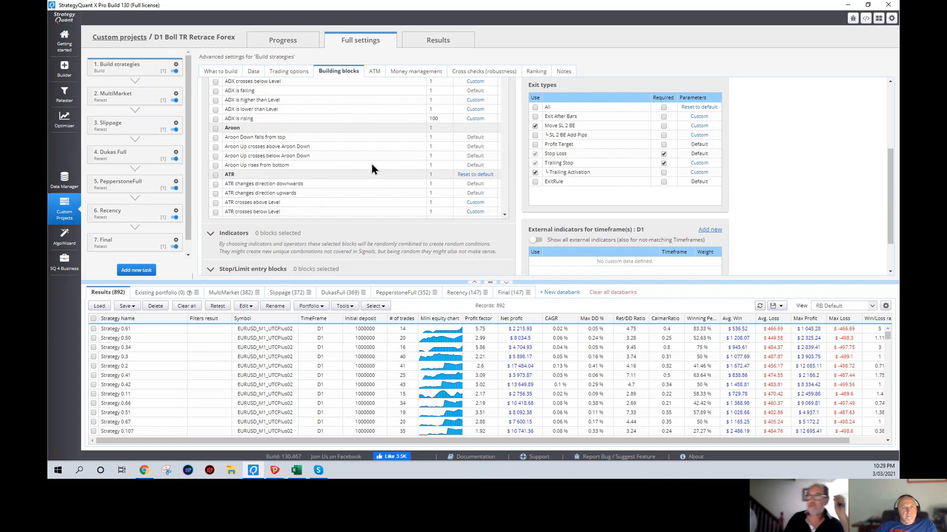
scroll(371, 164, "up", 5)
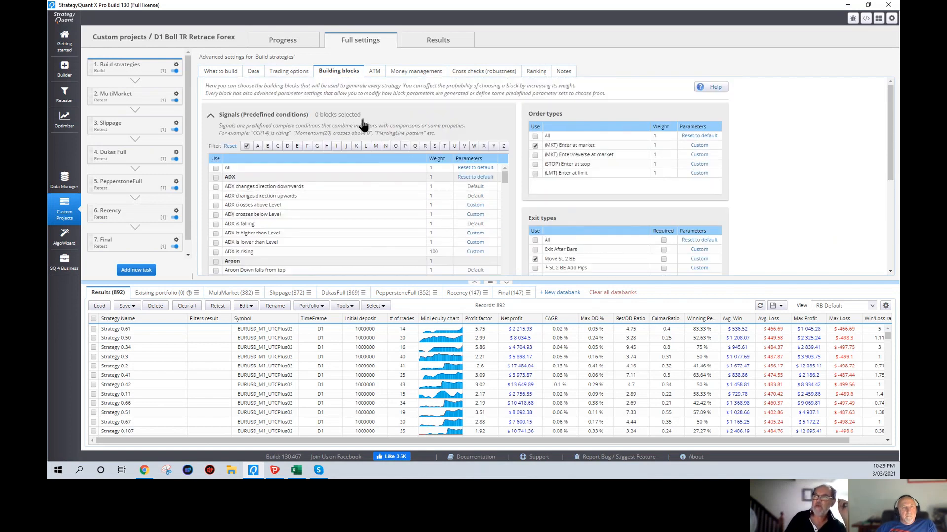
scroll(362, 125, "down", 7)
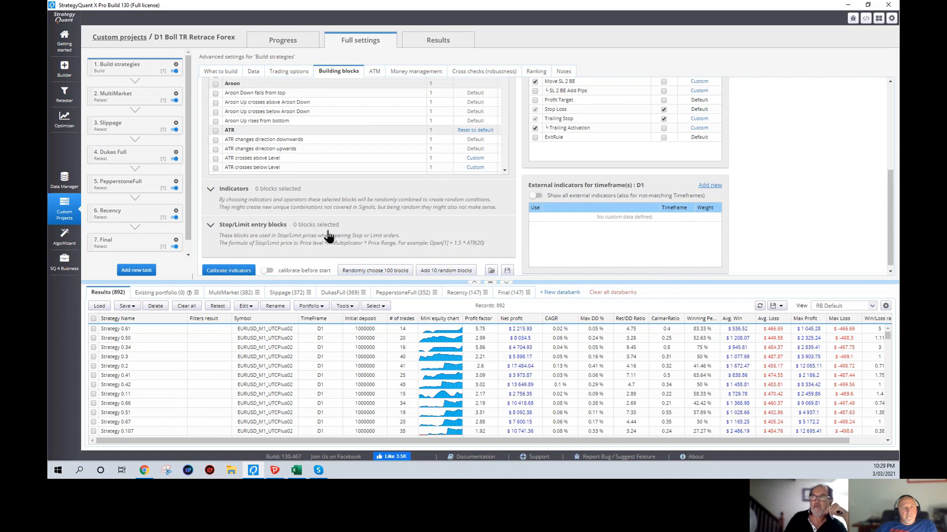
scroll(329, 232, "up", 7)
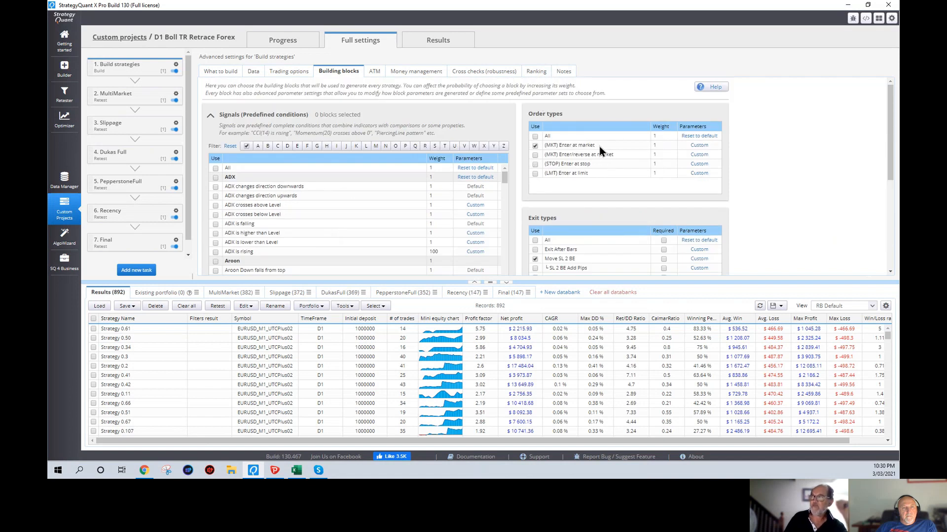
scroll(599, 146, "down", 5)
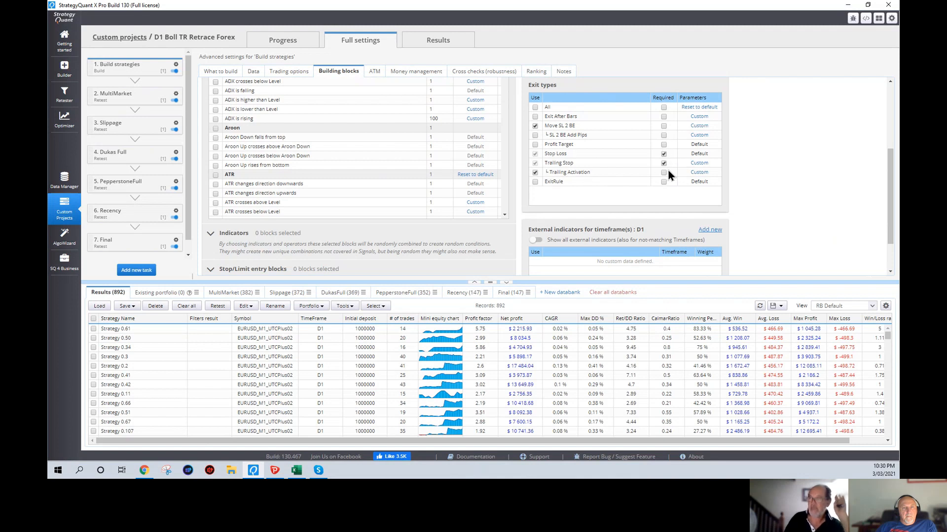
left_click(376, 74)
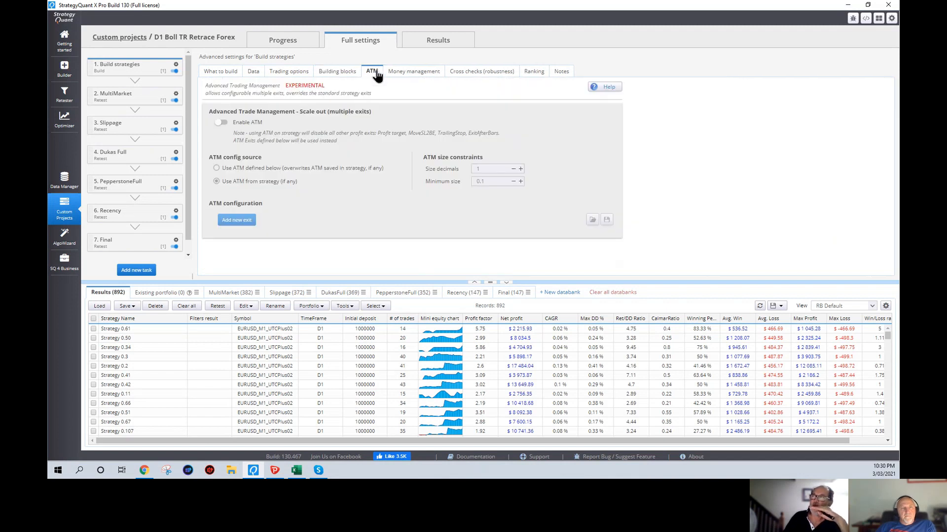
Examine the build task's money management, cross checks, backtest precision options and ranking filters
left_click(407, 73)
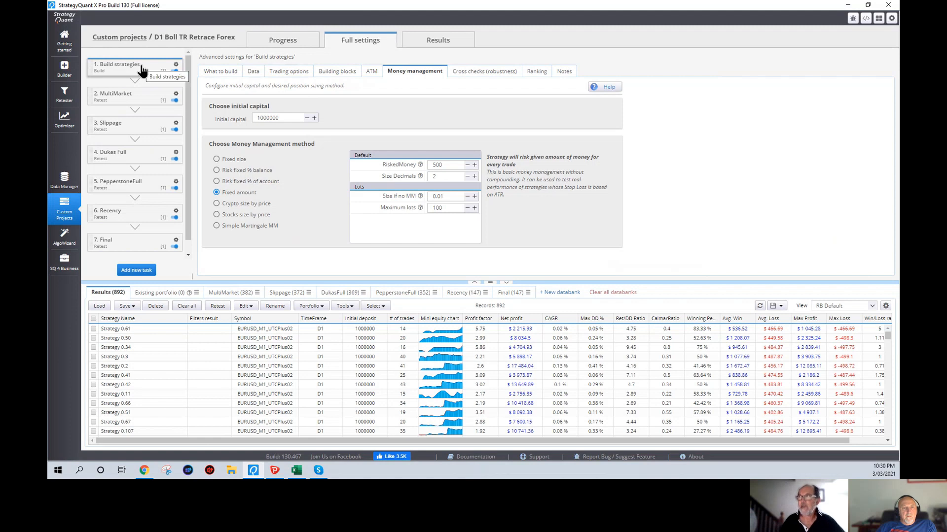
left_click(493, 74)
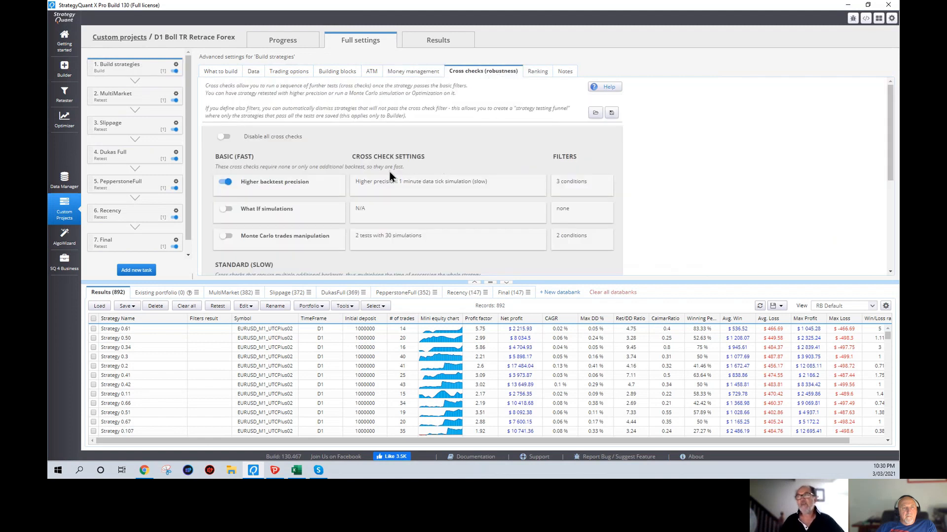
left_click(254, 73)
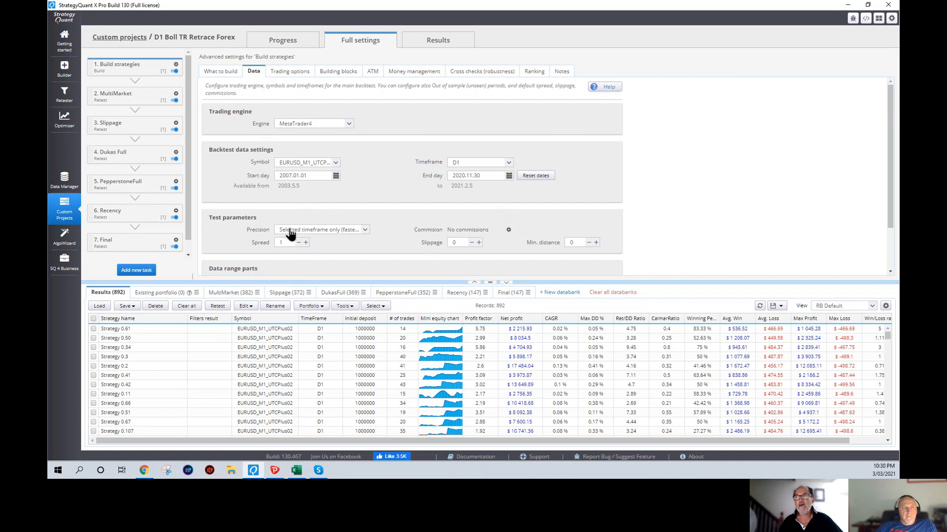
left_click(363, 231)
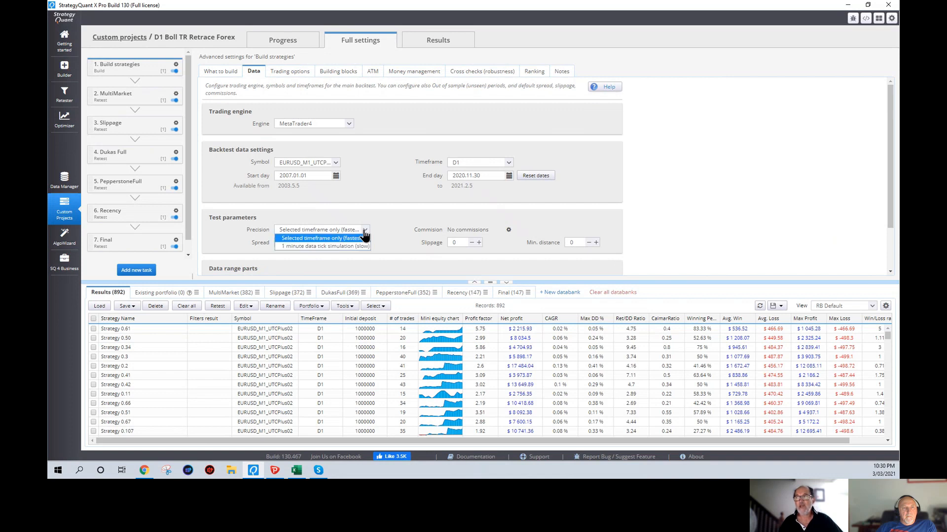
left_click(393, 214)
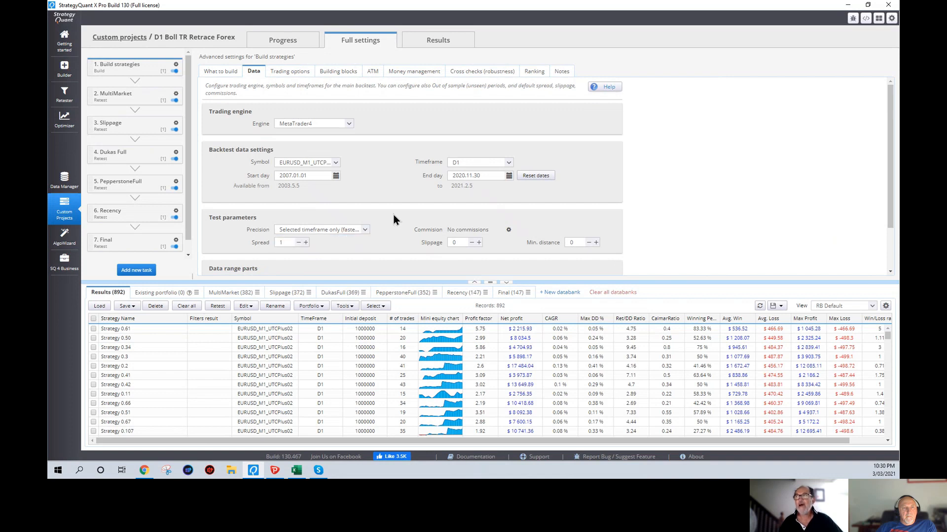
left_click(469, 74)
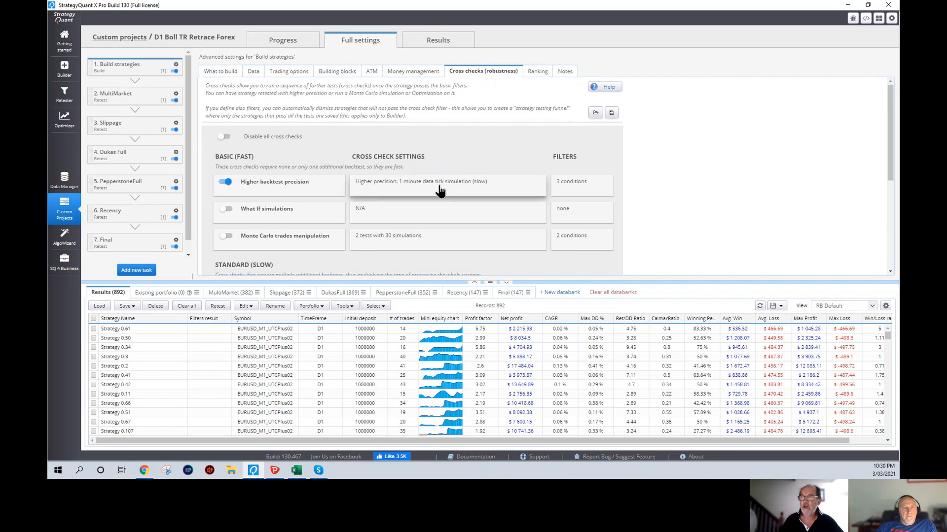
left_click(537, 72)
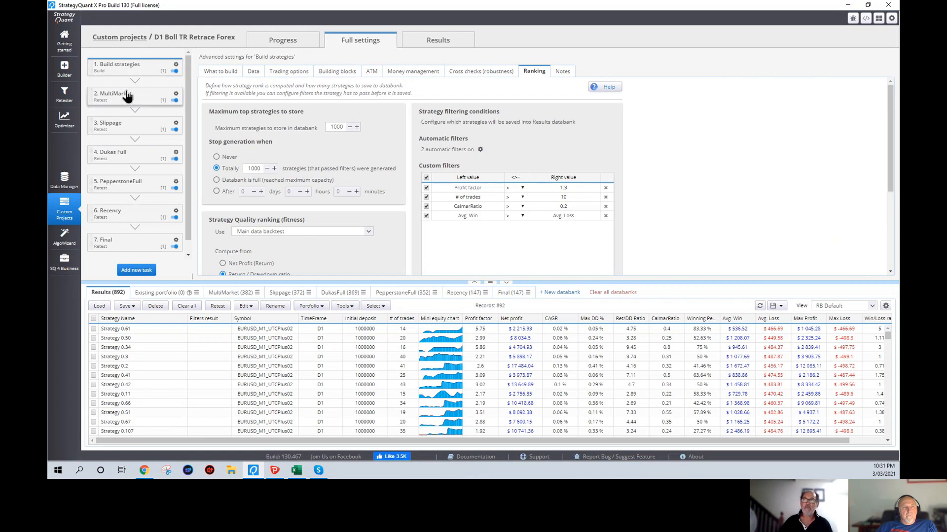
Look through the Slippage, Dukas Full, PepperstoneFull and Final retest tasks
left_click(129, 125)
left_click(129, 156)
left_click(130, 184)
left_click(129, 243)
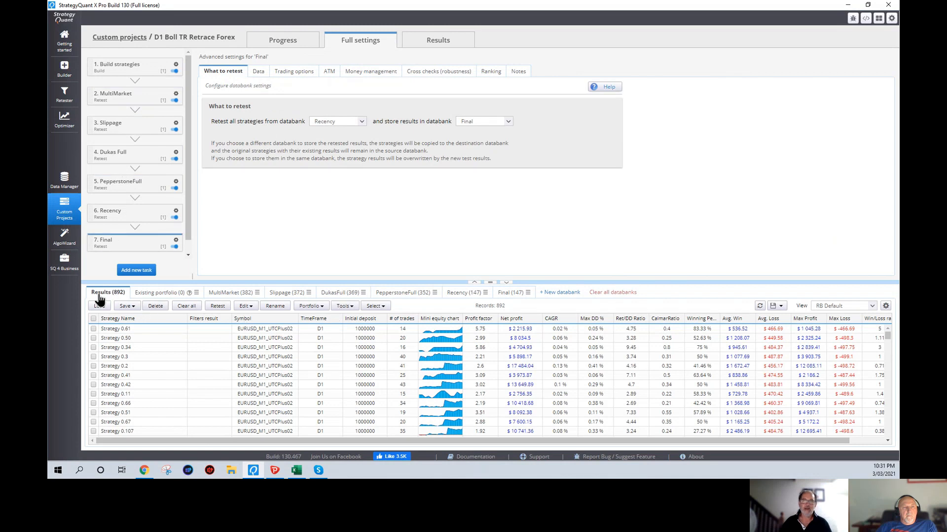
Review the Build strategies, Slippage and Dukas Full tasks alongside the strategies in the MultiMarket, Slippage and DukasFull databanks
left_click(118, 65)
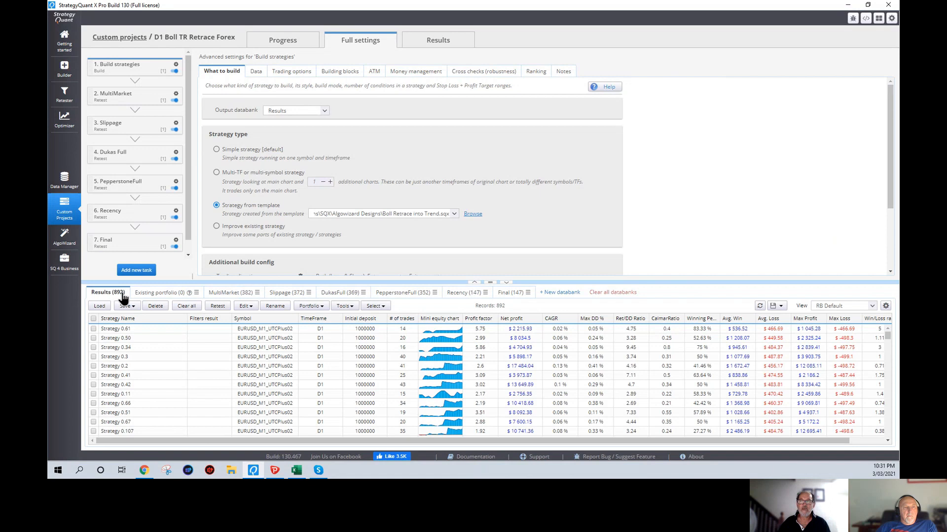
left_click(238, 297)
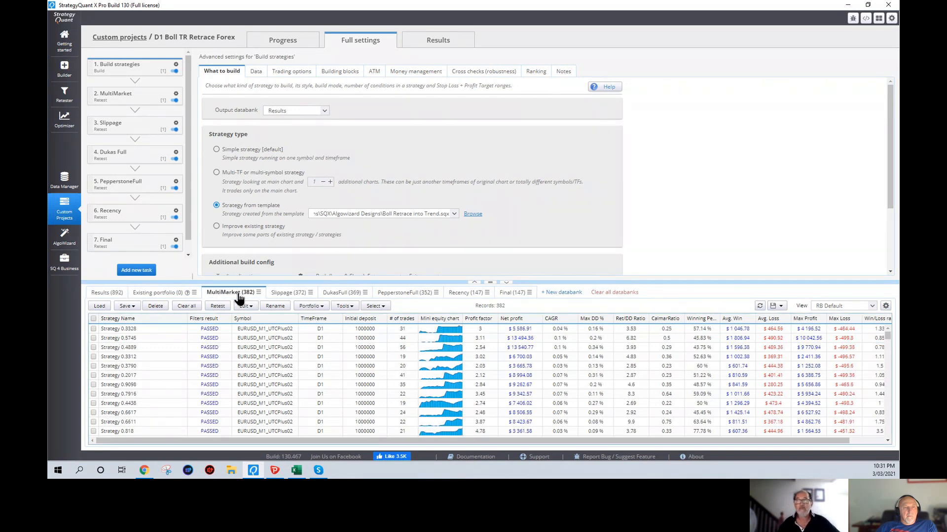
left_click(138, 127)
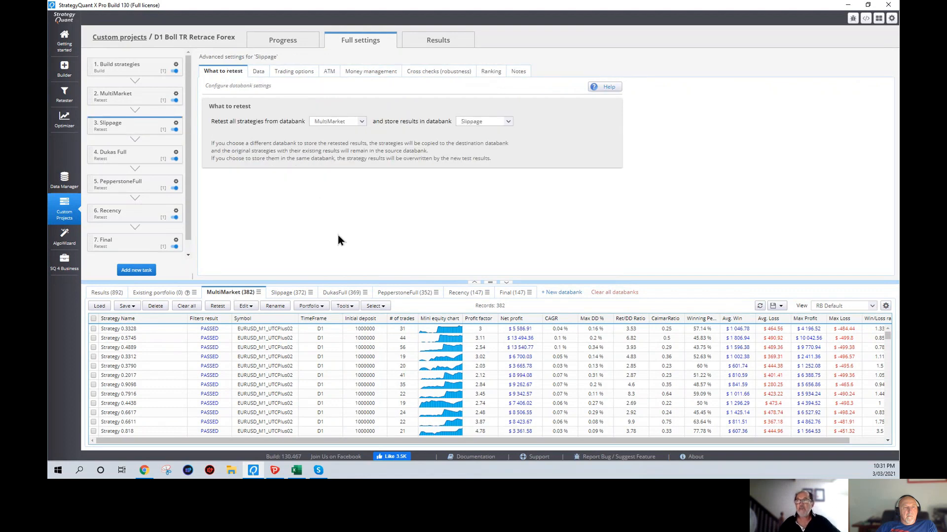
left_click(286, 296)
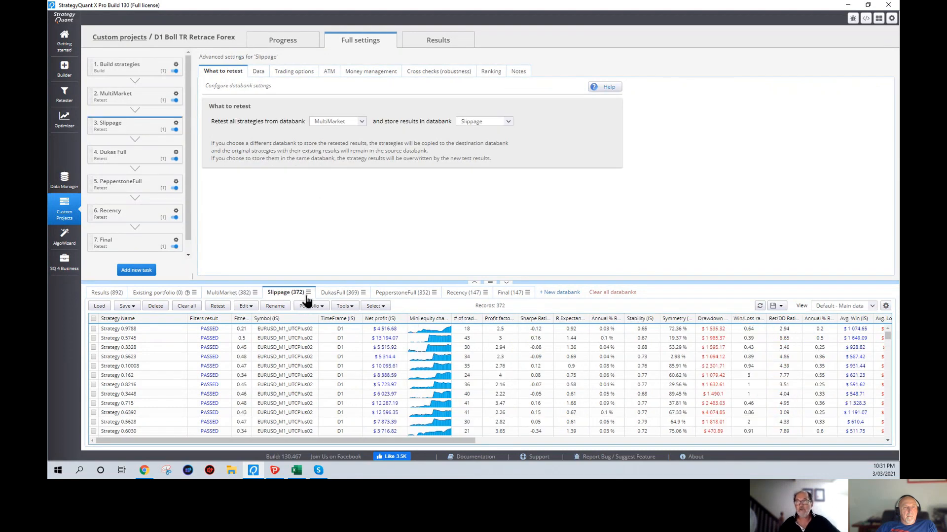
left_click(130, 162)
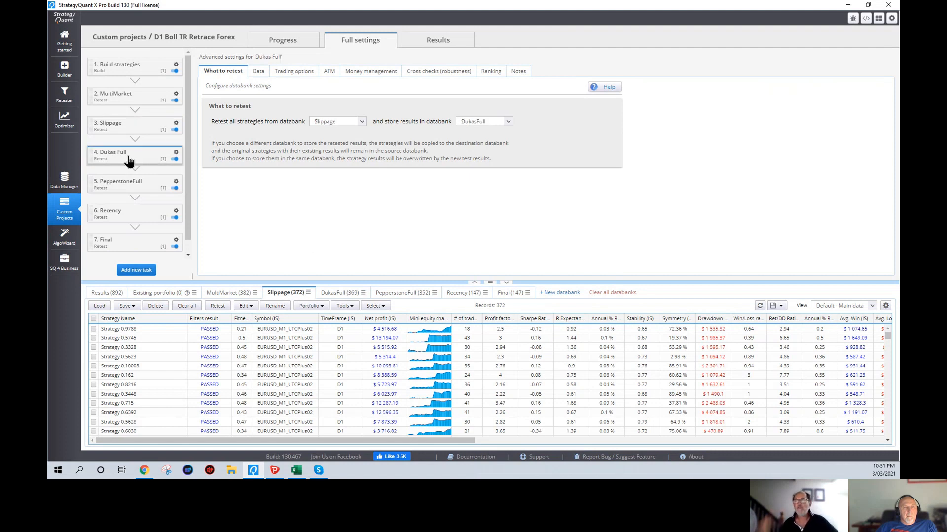
left_click(337, 294)
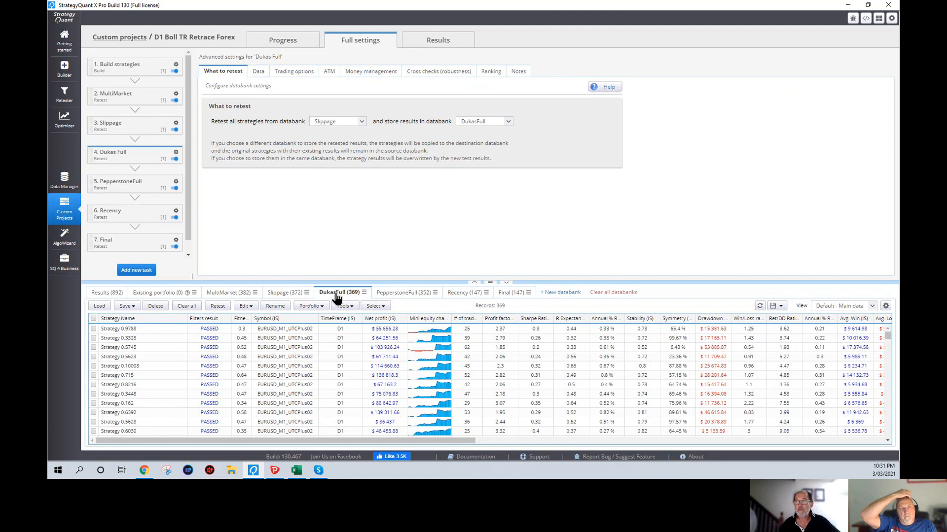
Review the PepperstoneFull and Recency retest tasks with their databanks, and show the strategies in the Final databank
left_click(124, 190)
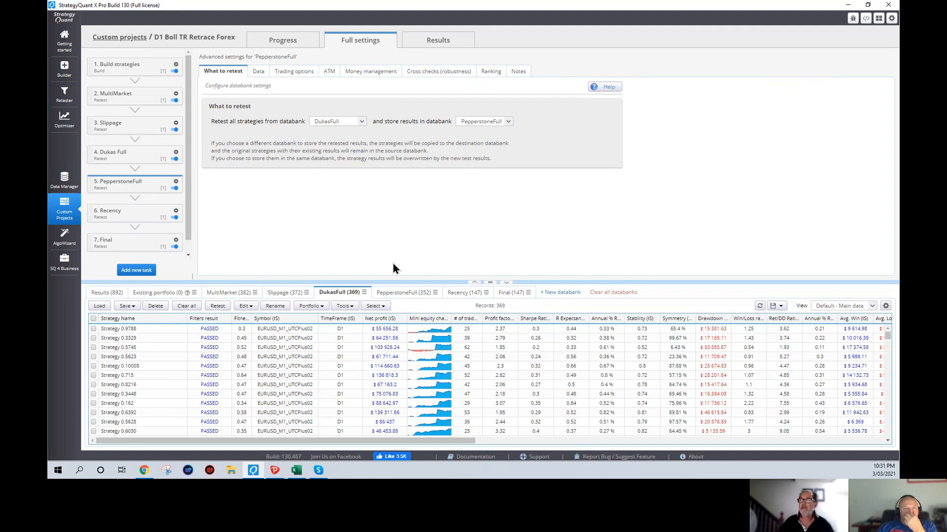
left_click(417, 294)
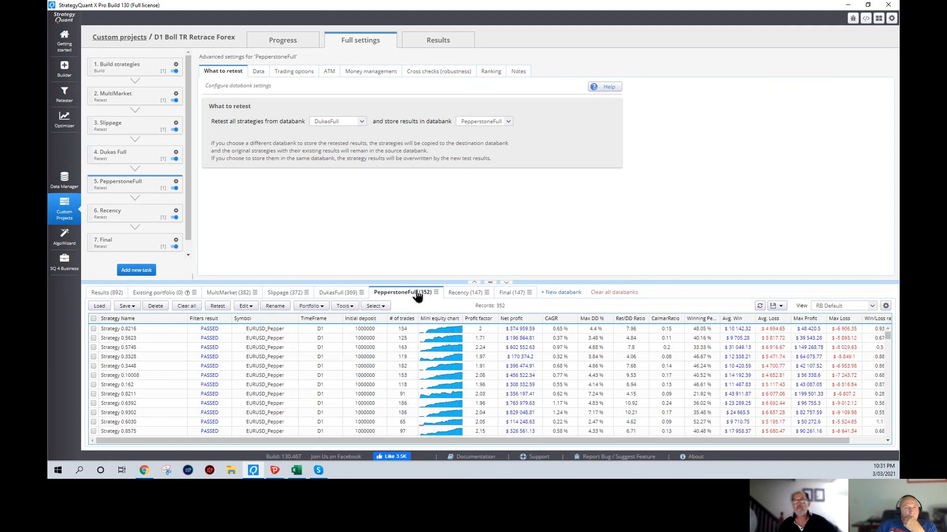
left_click(138, 216)
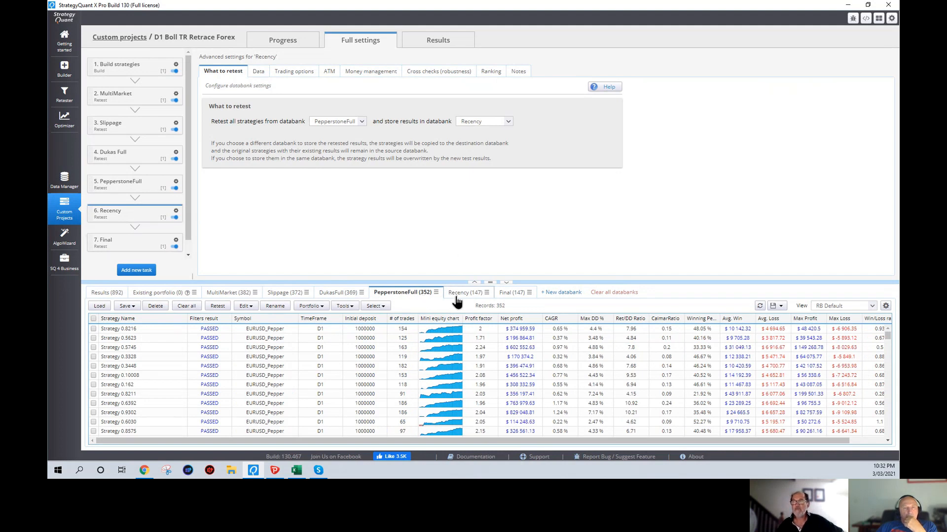
left_click(474, 296)
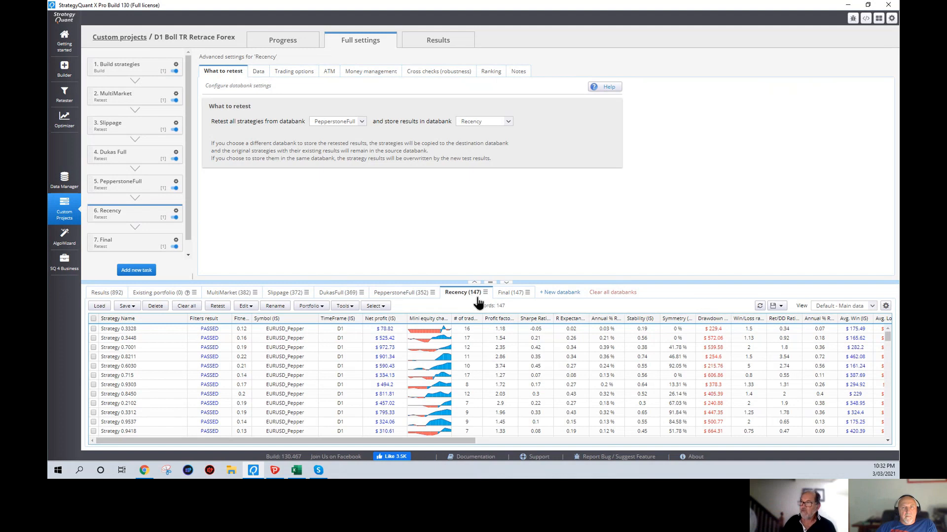
left_click(511, 294)
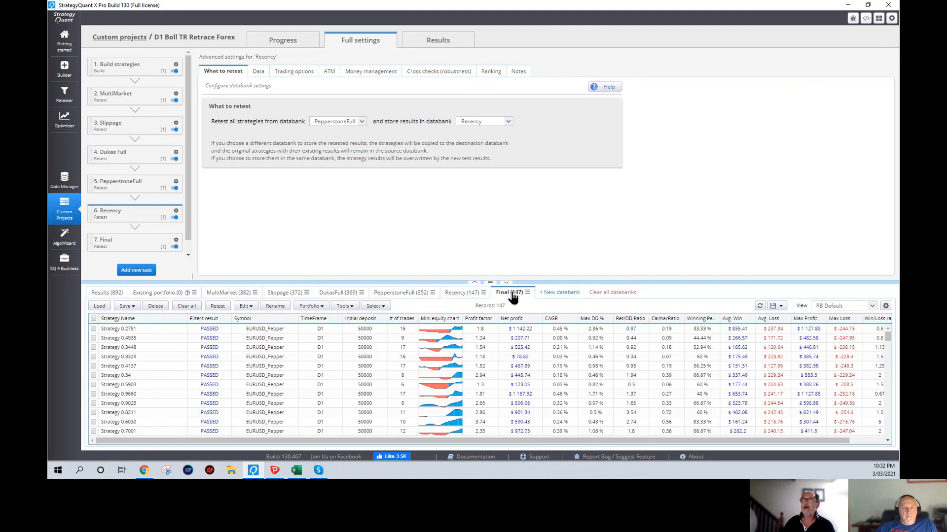
Compare the strategy parameters in the pseudo code of Strategy 0.2751, Strategy 0.4935 and Strategy 0.34 from the Final databank
double_click(124, 327)
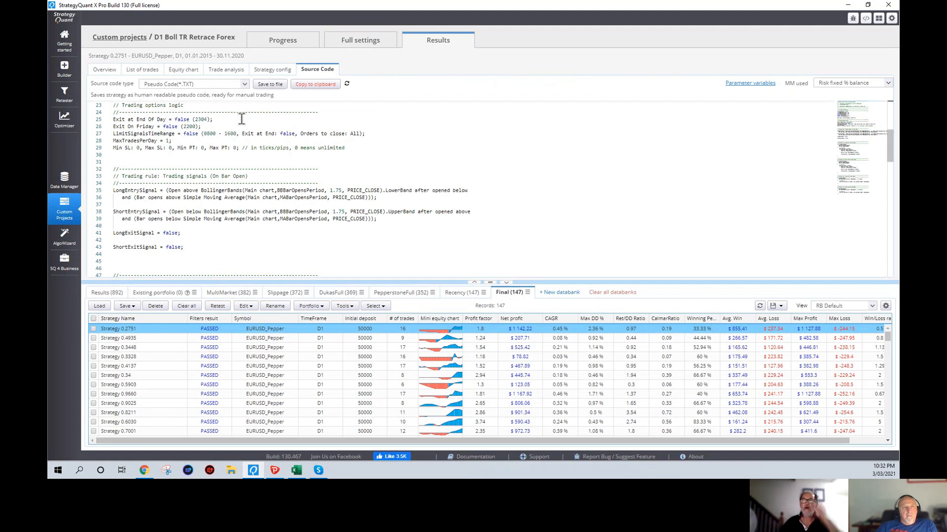
scroll(285, 183, "up", 5)
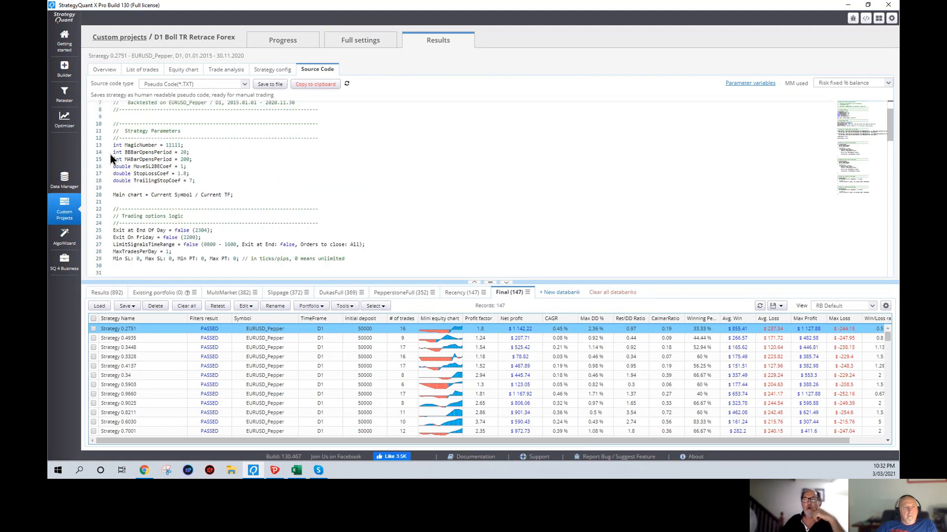
left_click_drag(125, 152, 236, 178)
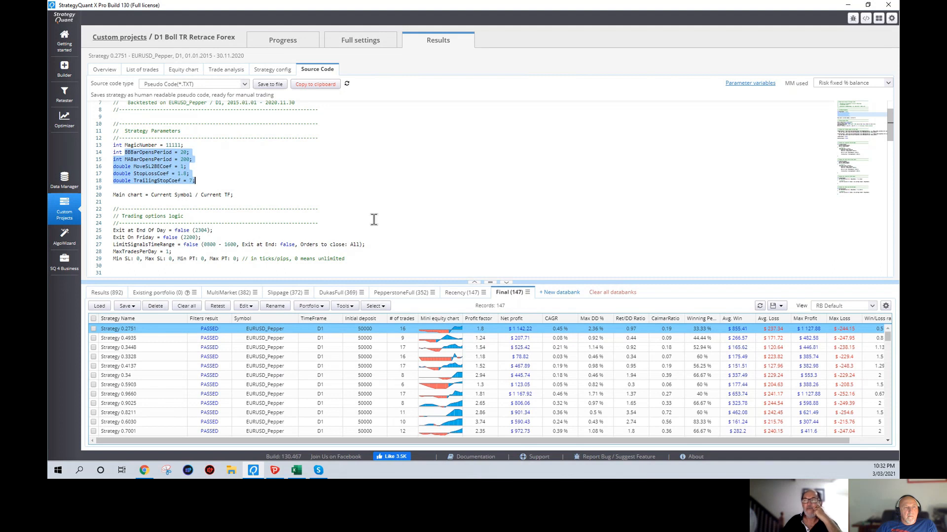
left_click(367, 340)
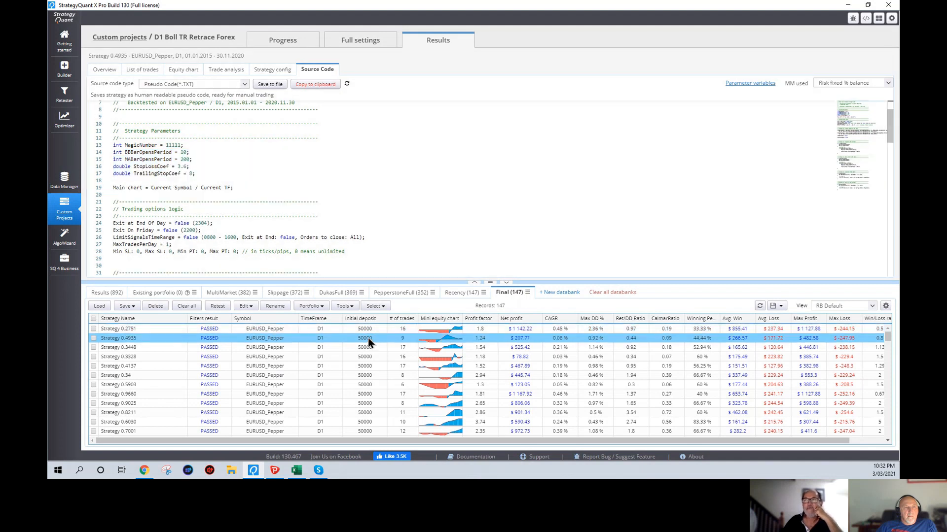
left_click_drag(125, 153, 234, 174)
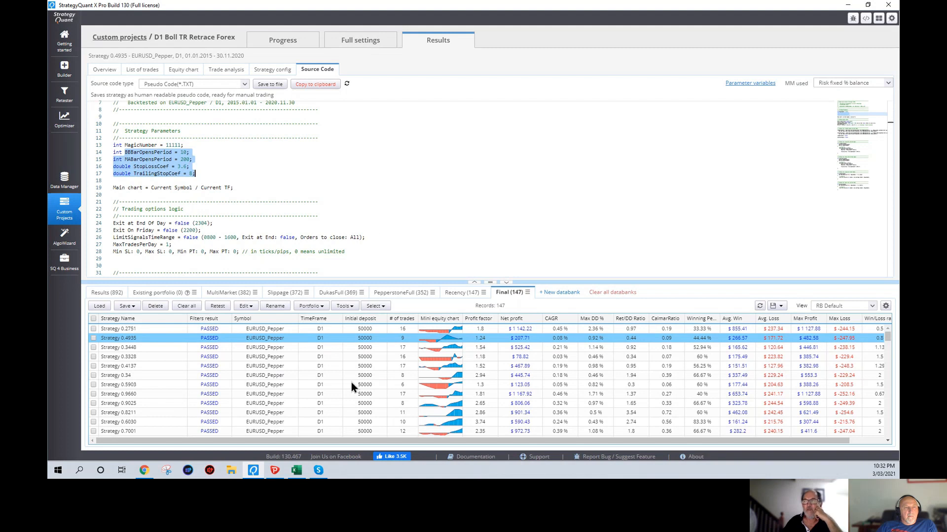
left_click(271, 374)
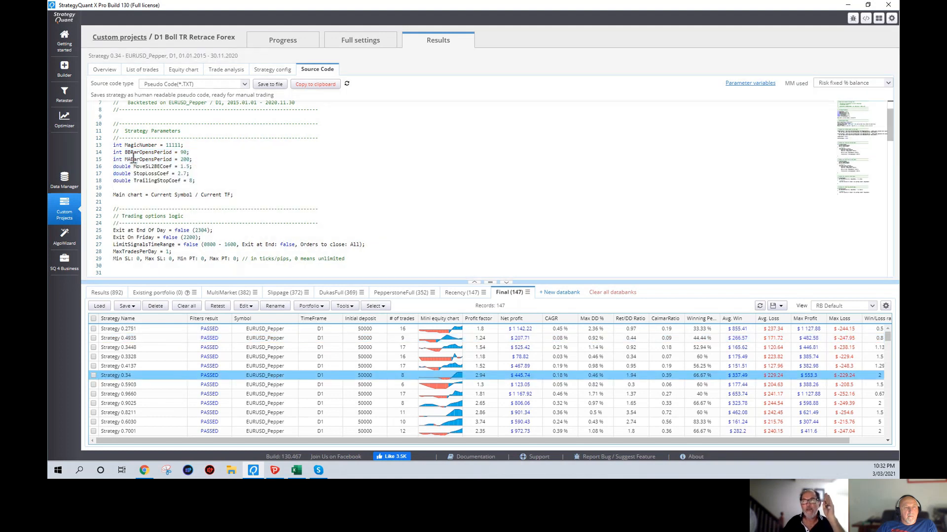
left_click_drag(126, 153, 211, 161)
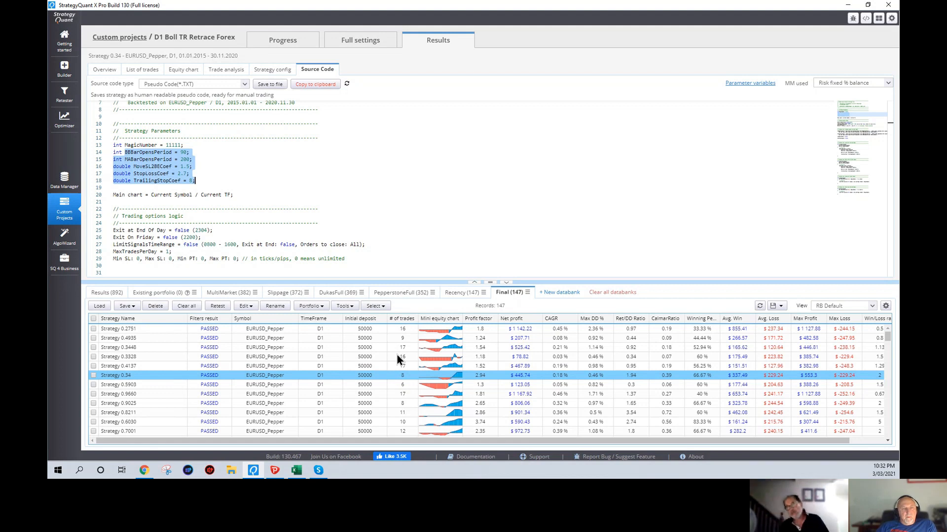
Sort the Final databank by Ret/DD ratio from highest to lowest
left_click(515, 294)
left_click(634, 319)
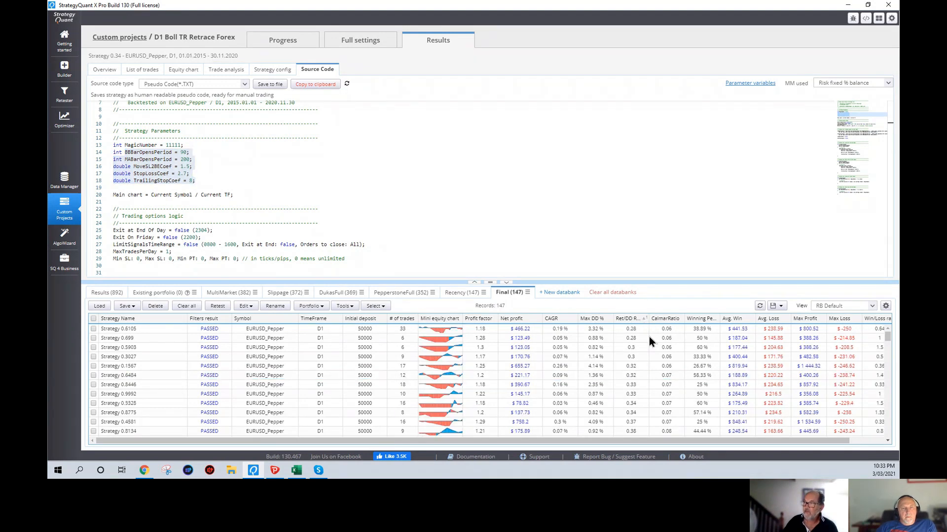
left_click(634, 319)
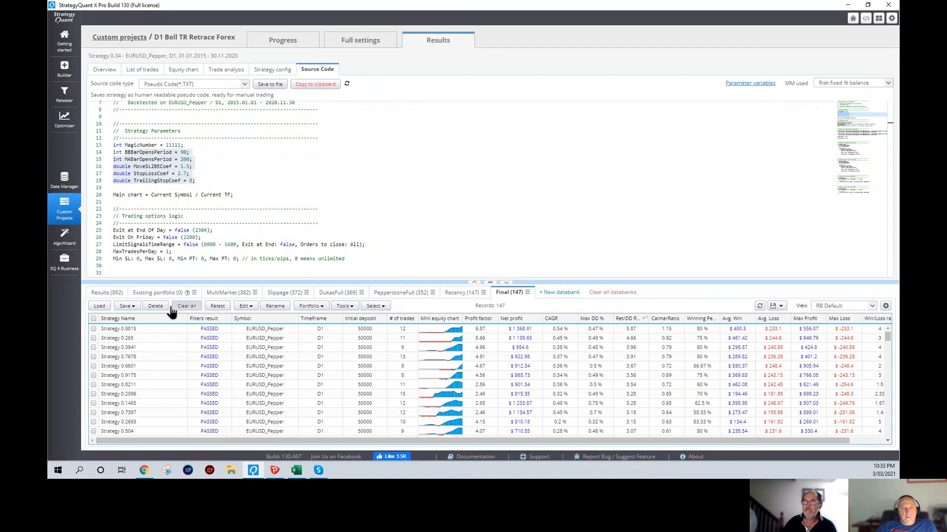
Merge the ten strategies with the highest Ret/DD ratio into one strategy trading in parallel, named Portfolio and saved to the Final databank
left_click(93, 329)
left_click(94, 338)
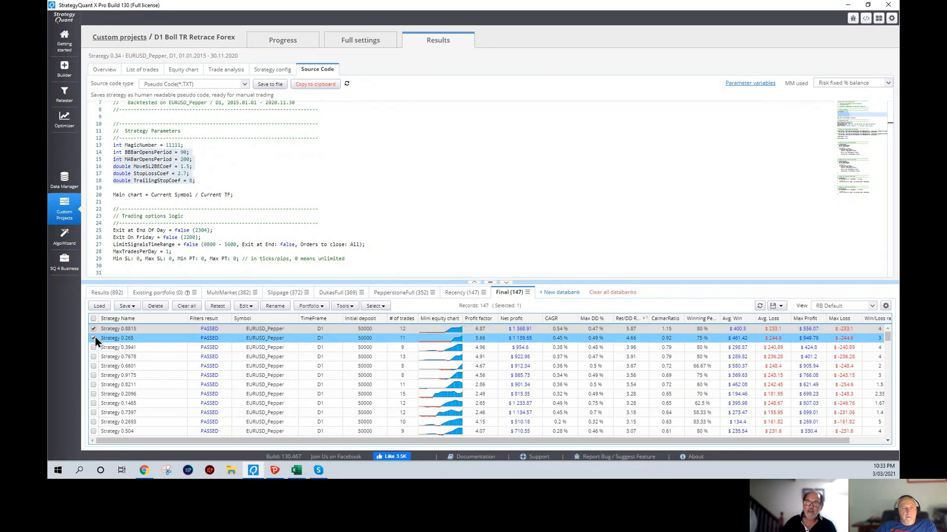
left_click(94, 348)
left_click(94, 357)
left_click(93, 367)
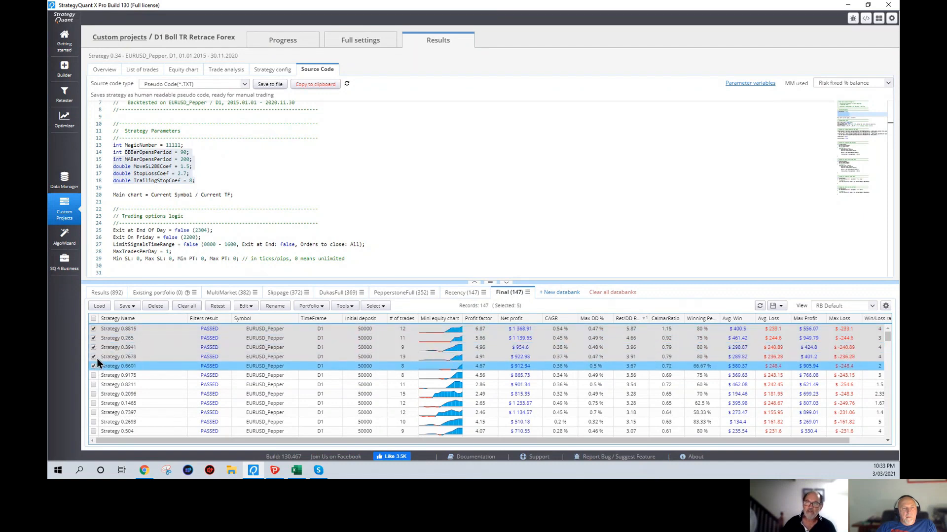
left_click(93, 375)
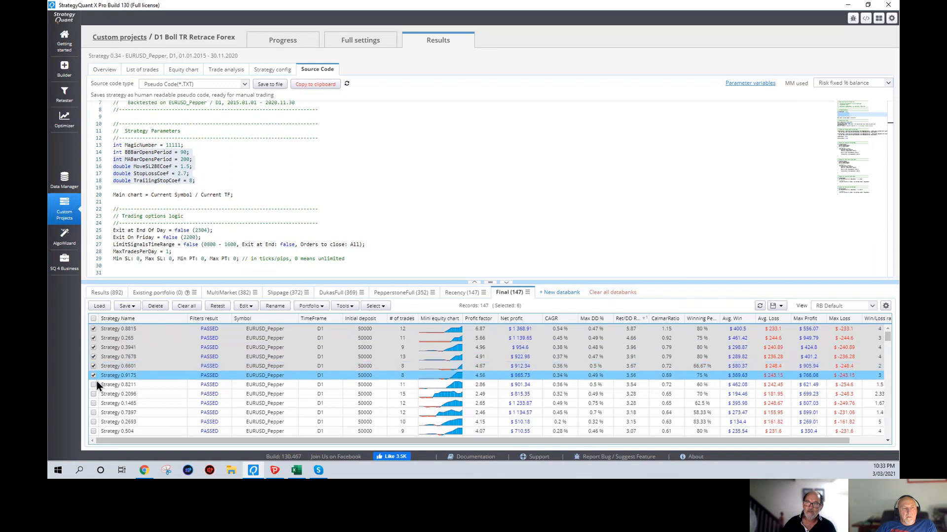
left_click(94, 385)
left_click(94, 394)
left_click(93, 403)
left_click(94, 413)
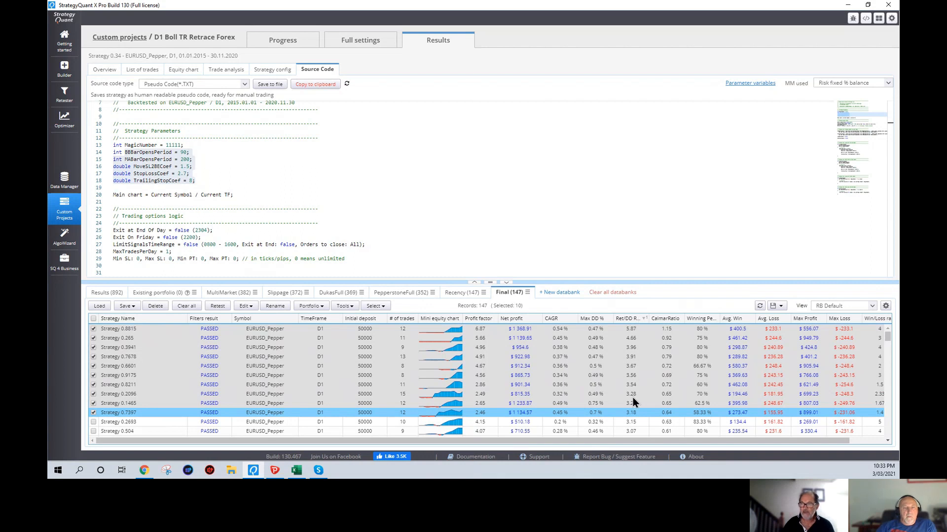
left_click(322, 307)
left_click(327, 320)
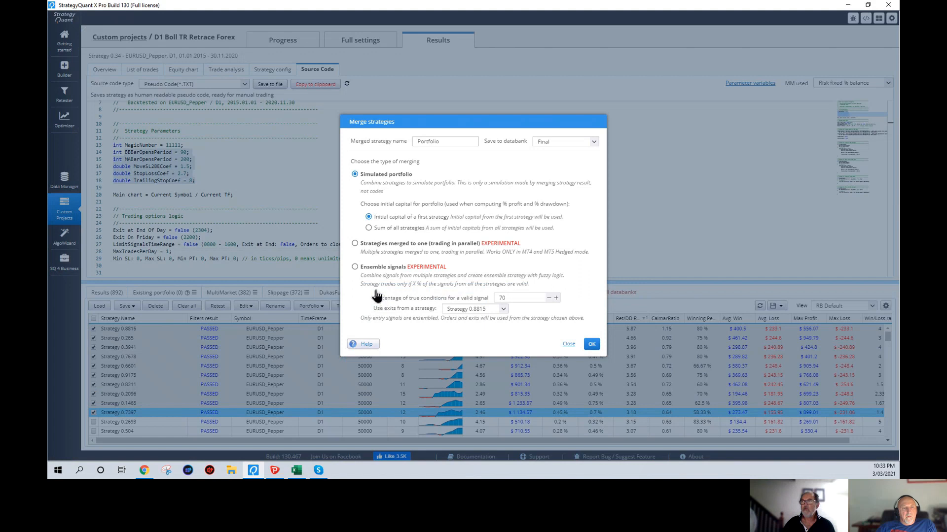
left_click(355, 244)
left_click(592, 344)
Find the merged Portfolio strategy at the end of the Final databank and show its source code
scroll(247, 389, "down", 3)
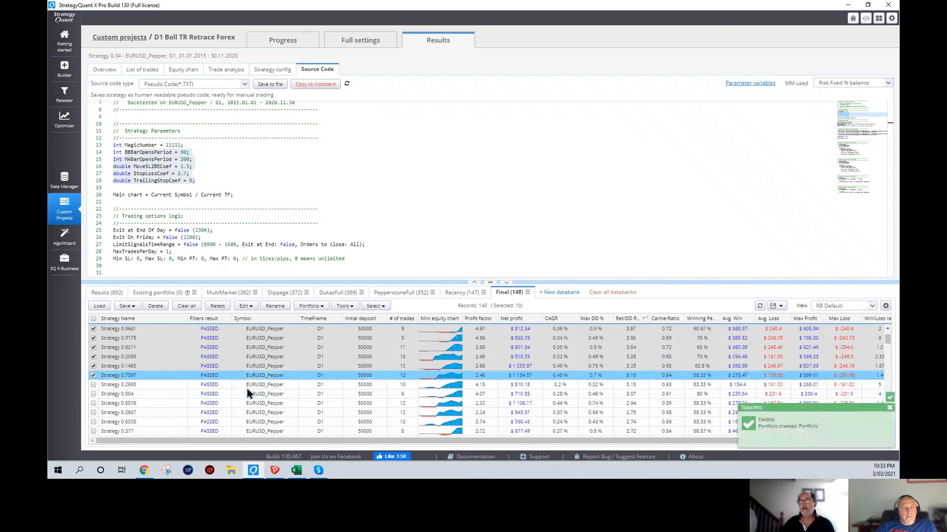
scroll(247, 389, "down", 3)
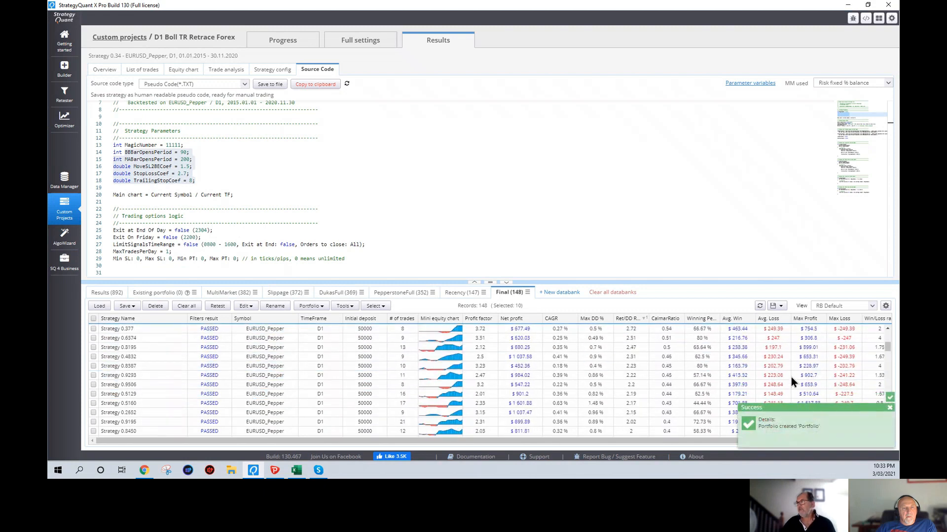
left_click_drag(889, 347, 886, 451)
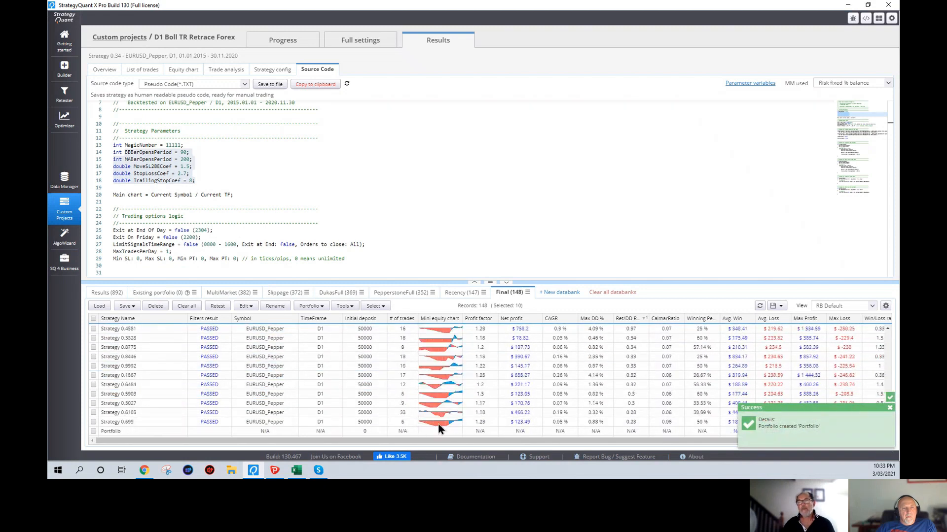
left_click(120, 431)
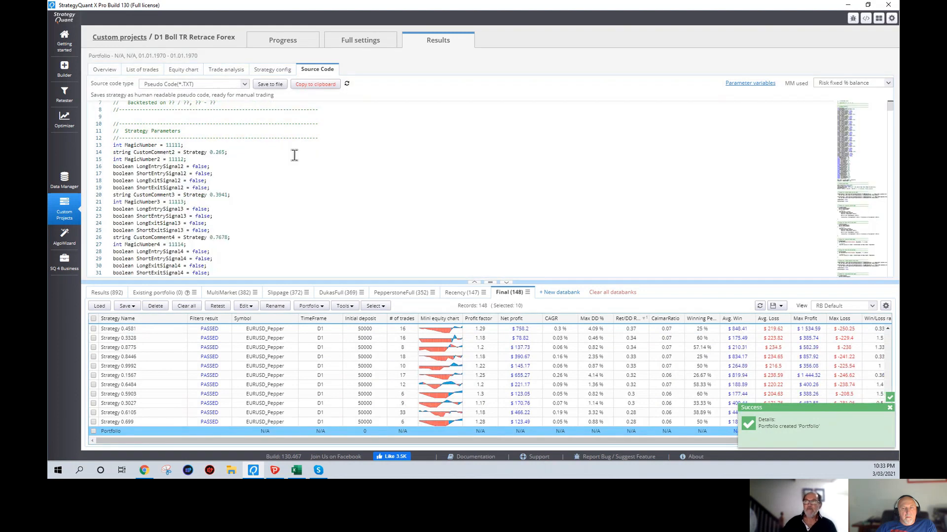
Show the Portfolio source code as a MetaTrader4 Expert Advisor, using Risk fixed % balance money management
left_click(245, 84)
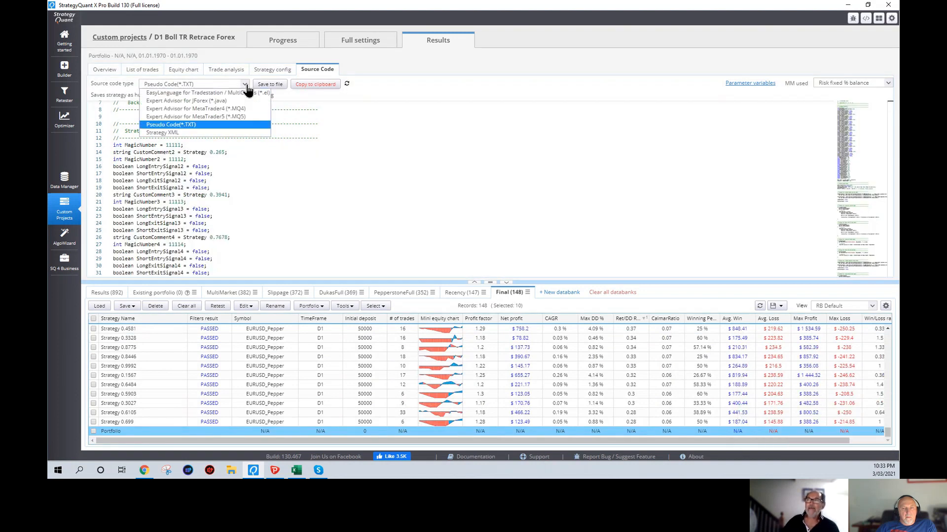
left_click(248, 109)
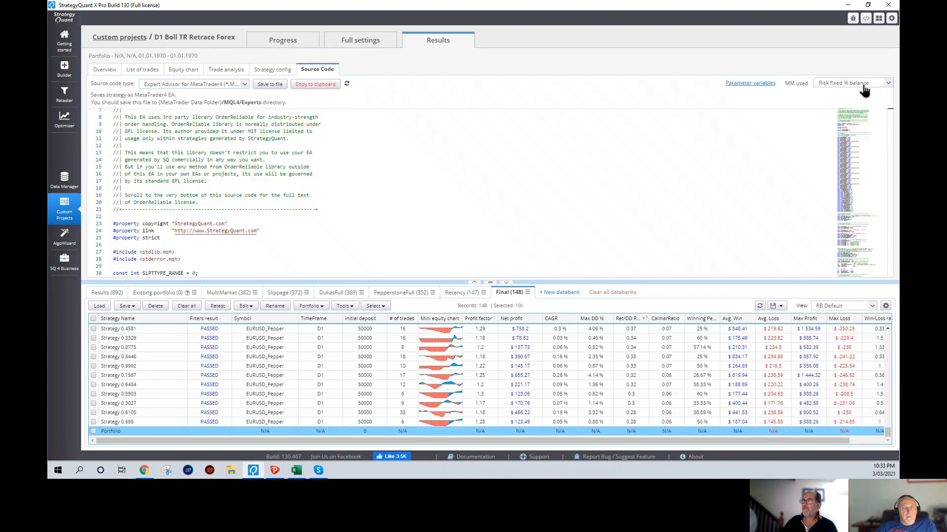
left_click(868, 91)
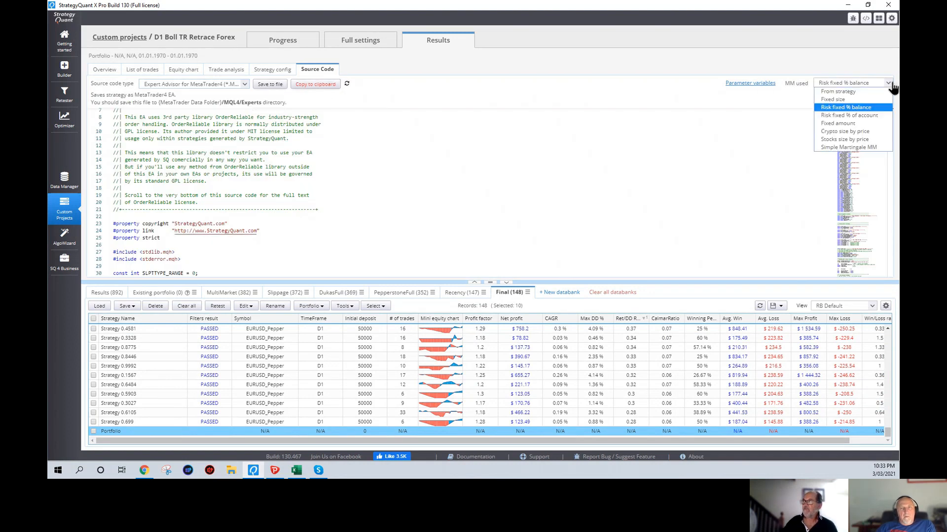
left_click(856, 109)
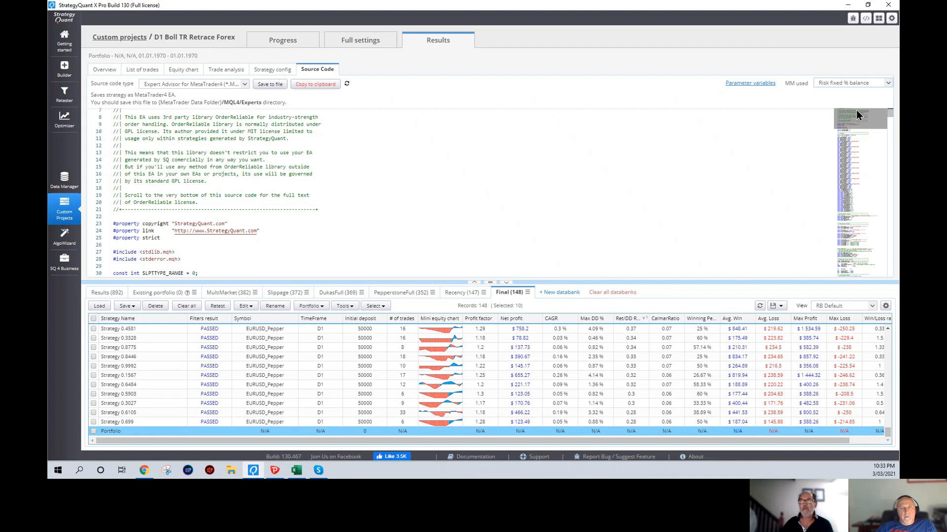
Save the Expert Advisor code as Portfolio 123 x10 in the D1 Boll TF Retrace Forex folder
left_click(277, 86)
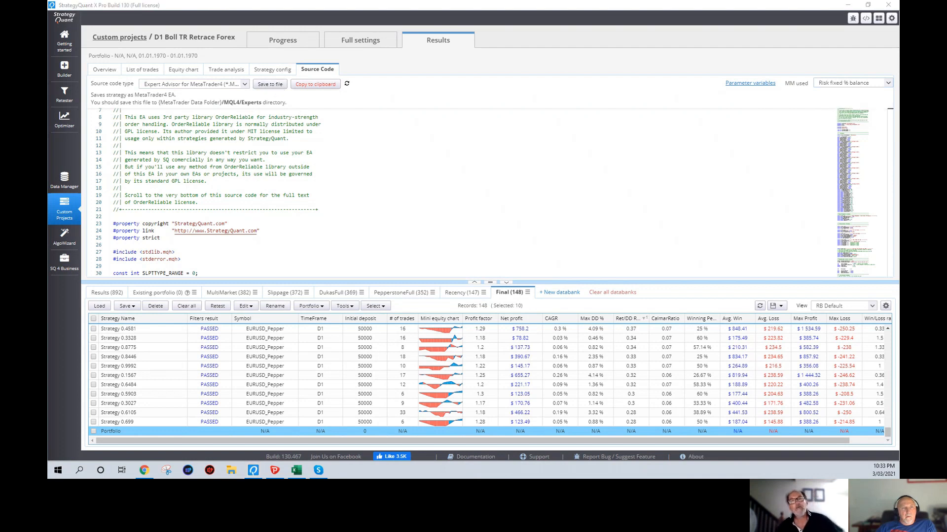
left_click_drag(196, 93, 361, 63)
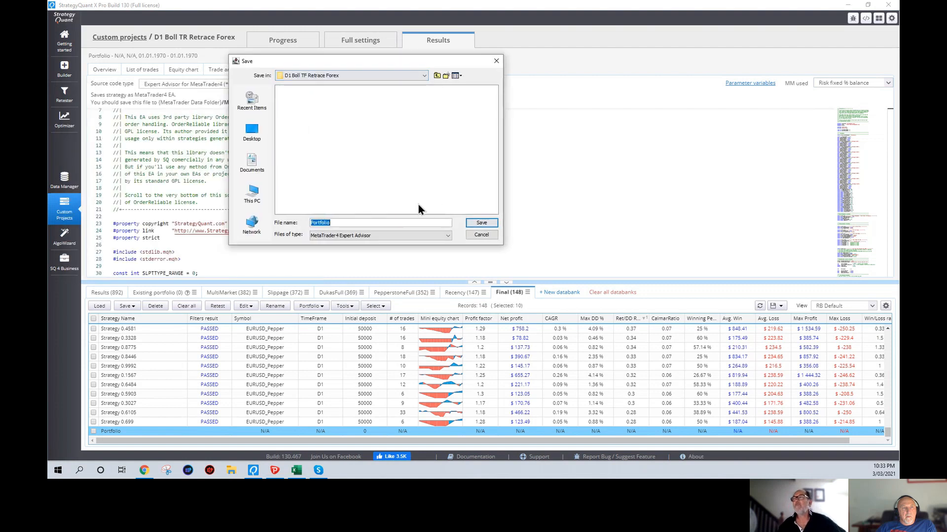
left_click(339, 223)
type("12")
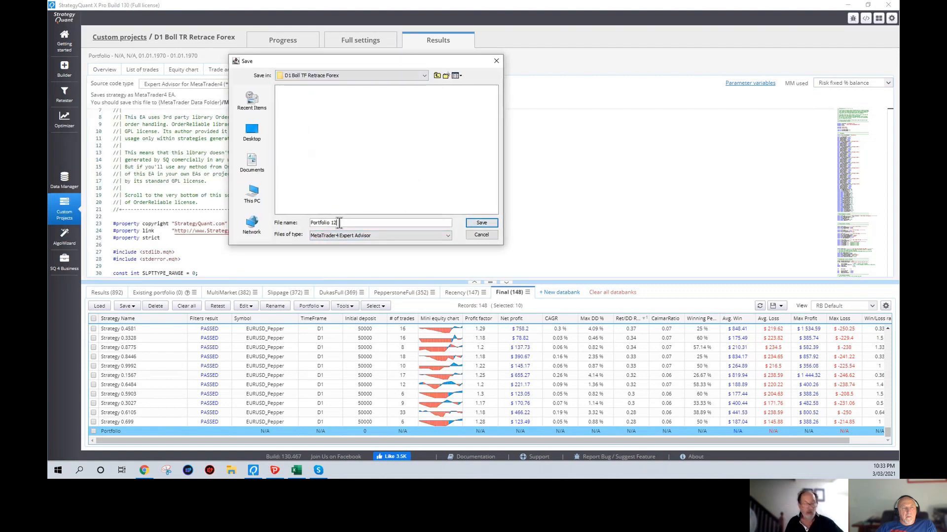
type("3 x10")
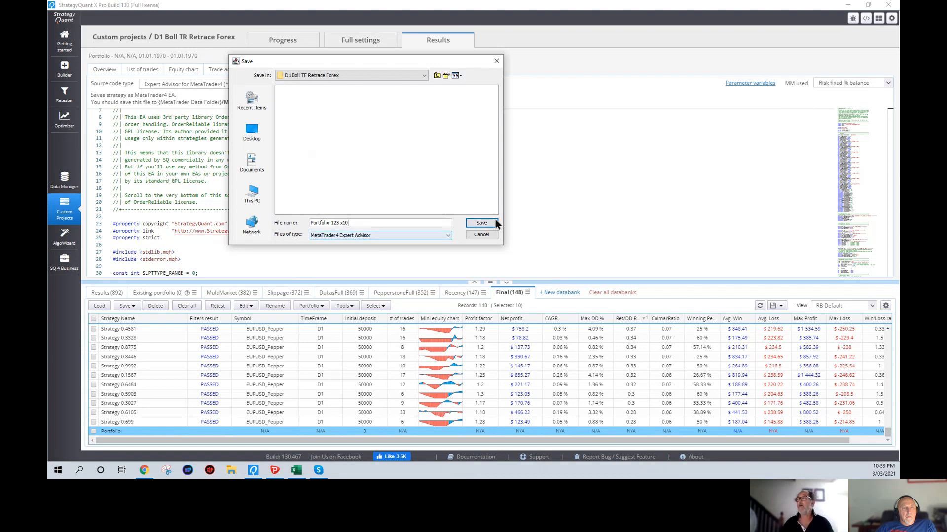
left_click(481, 223)
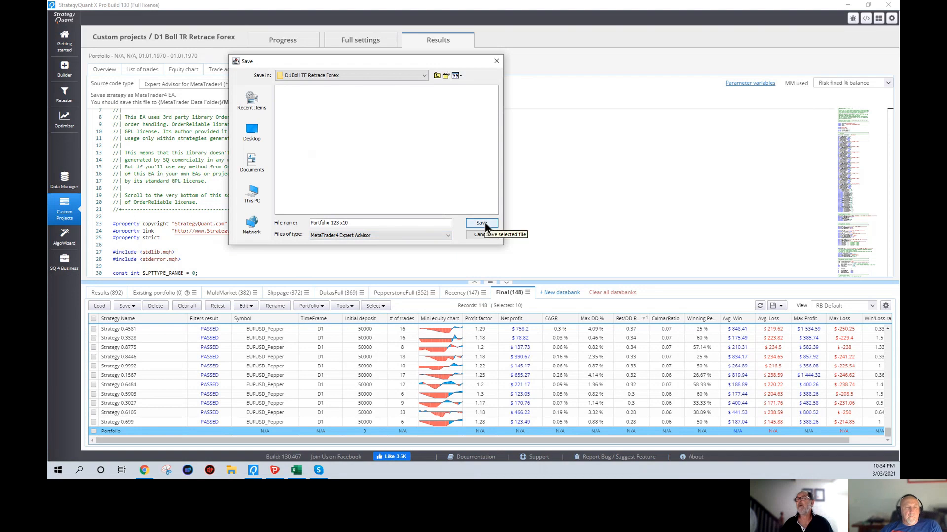
Save the Expert Advisor code again as Portfolio 123 x10, this time in the Algowizard Designs folder
left_click(231, 471)
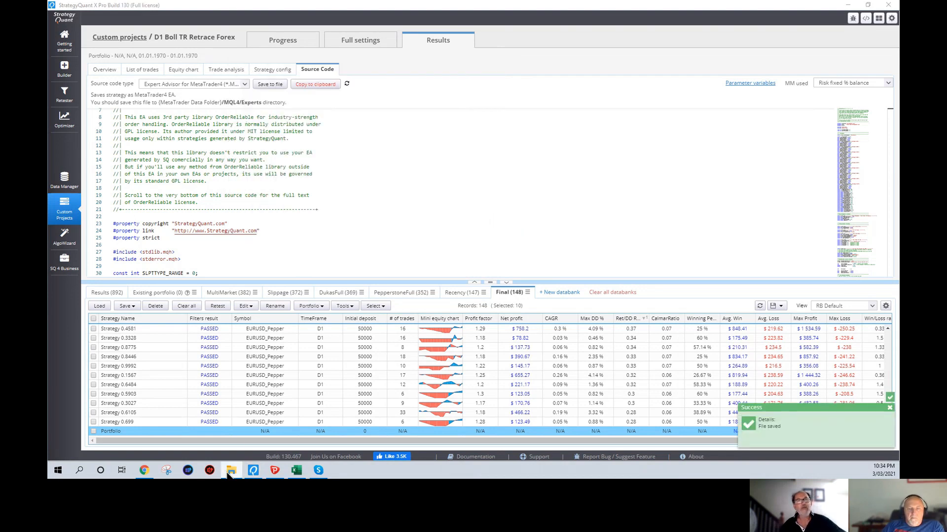
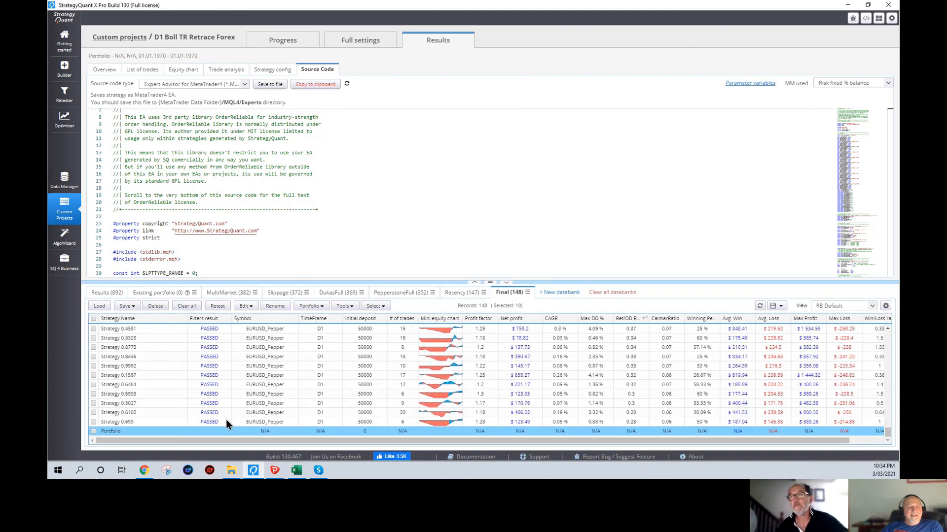
left_click(273, 86)
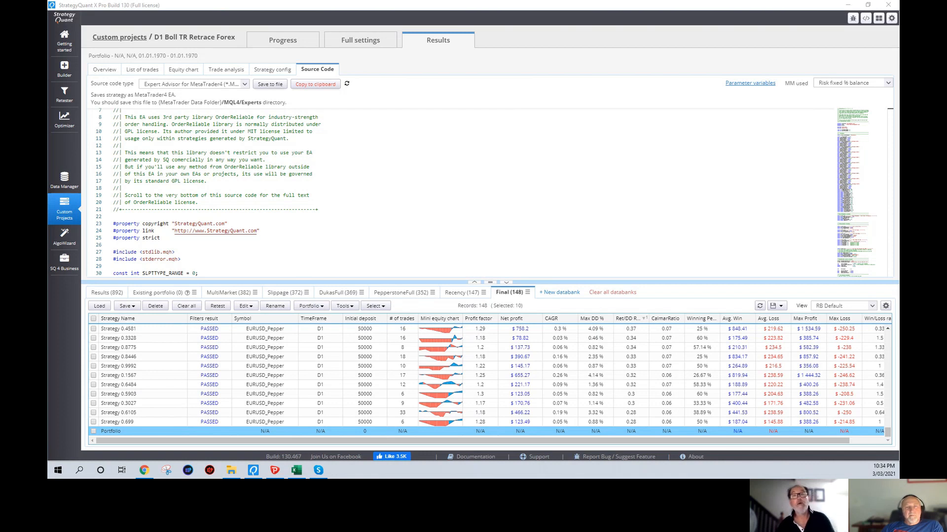
left_click(270, 84)
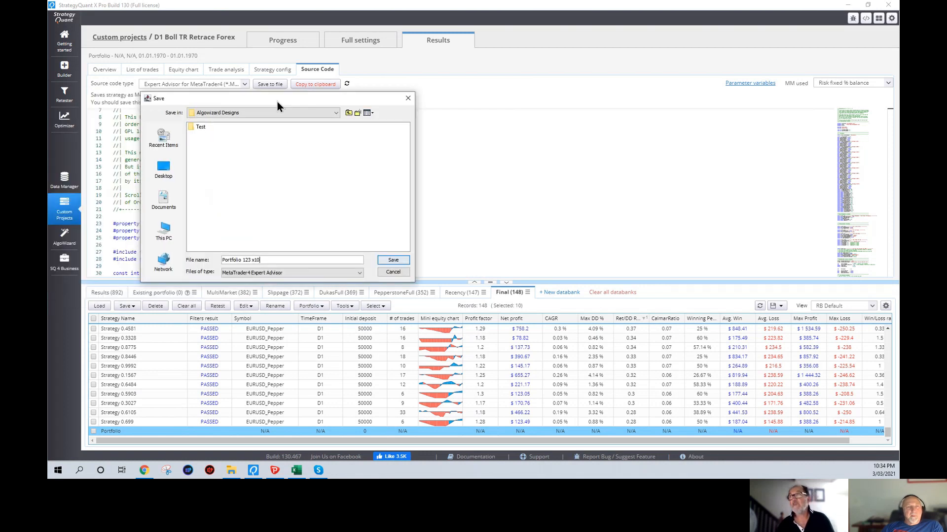
left_click(390, 260)
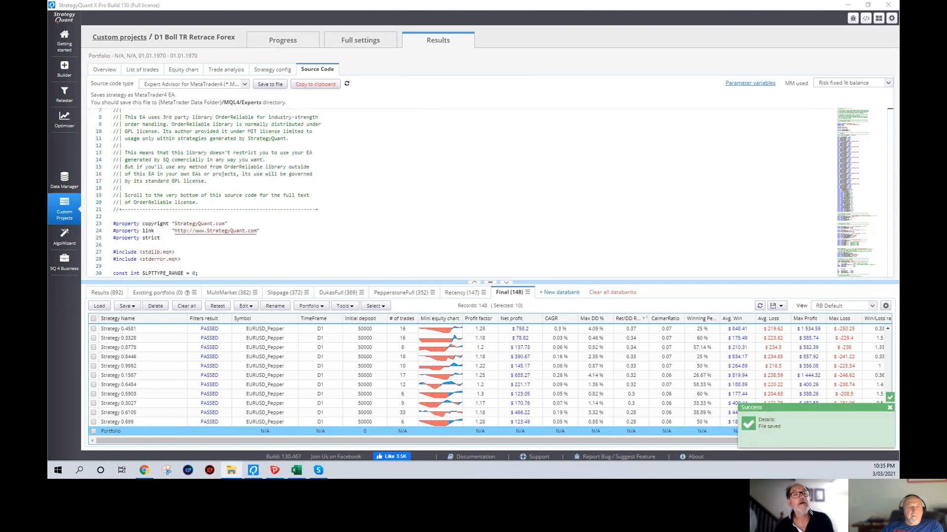
Copy Portfolio 123 x10.mq4 from the Algowizard Designs folder into the MQL4 Experts folder of the Pepperstone MetaTrader 4 data folder
left_click_drag(0, 111, 449, 39)
left_click(396, 169)
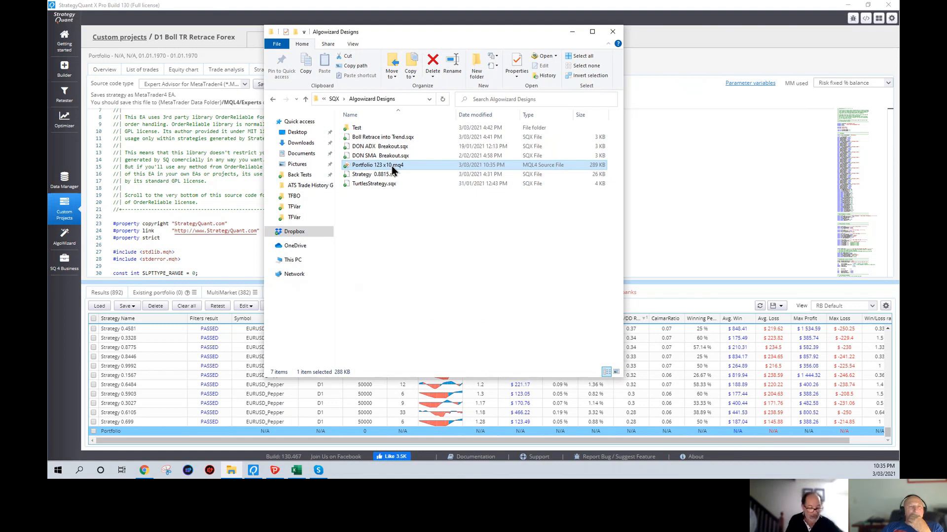
left_click(274, 471)
left_click(64, 15)
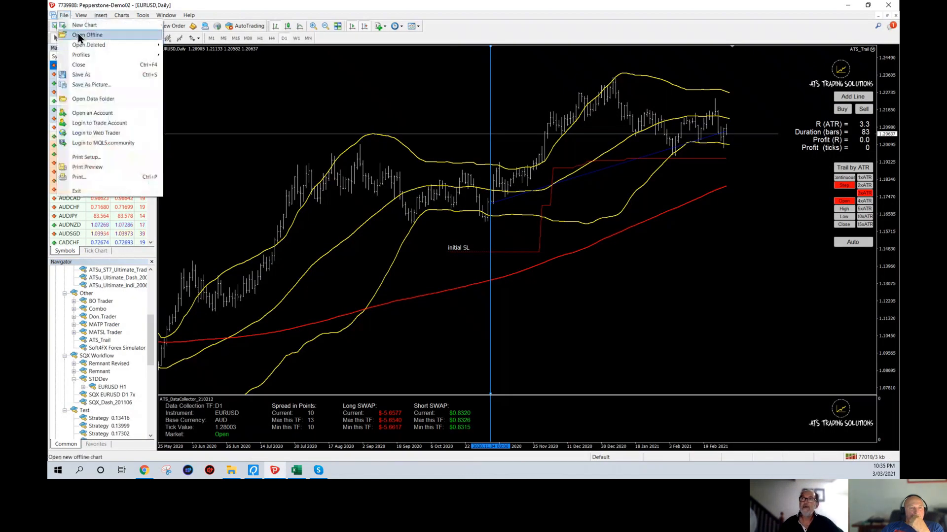
left_click(90, 97)
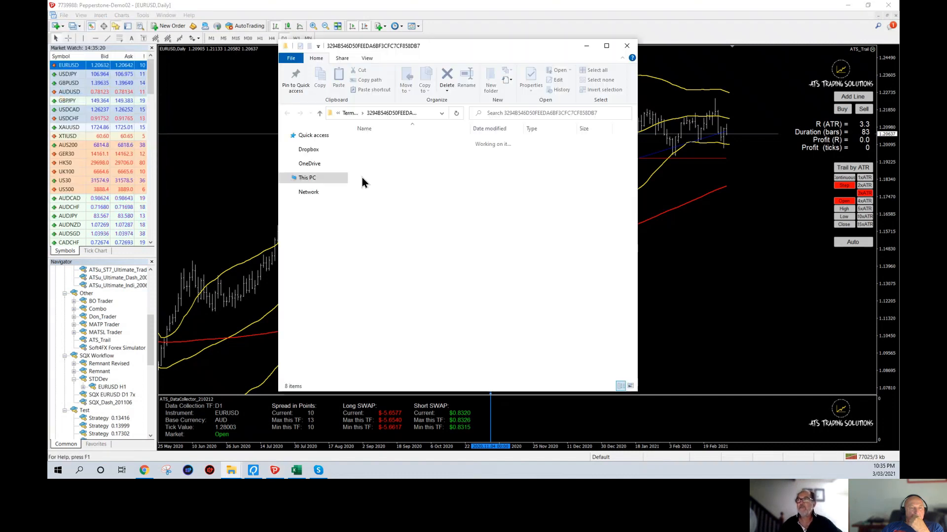
left_click(377, 172)
double_click(378, 173)
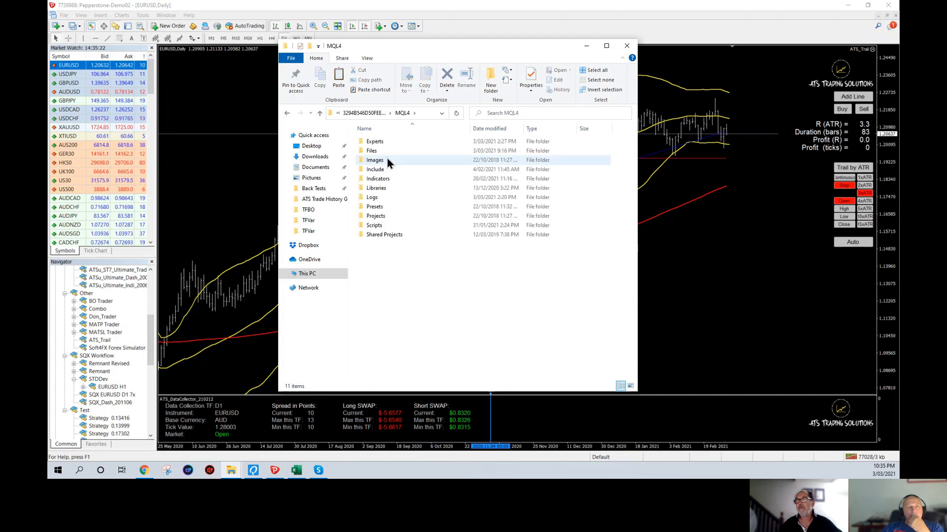
double_click(381, 142)
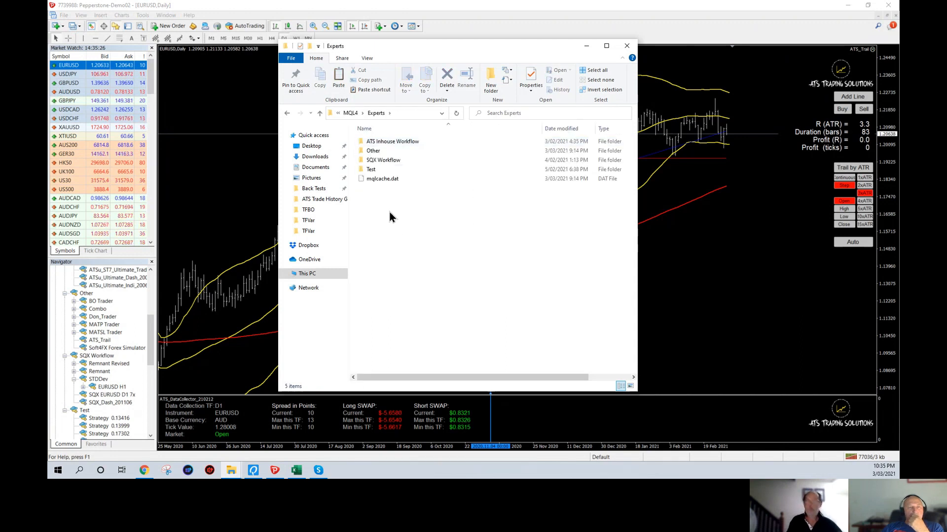
key("ctrl+v")
left_click(626, 46)
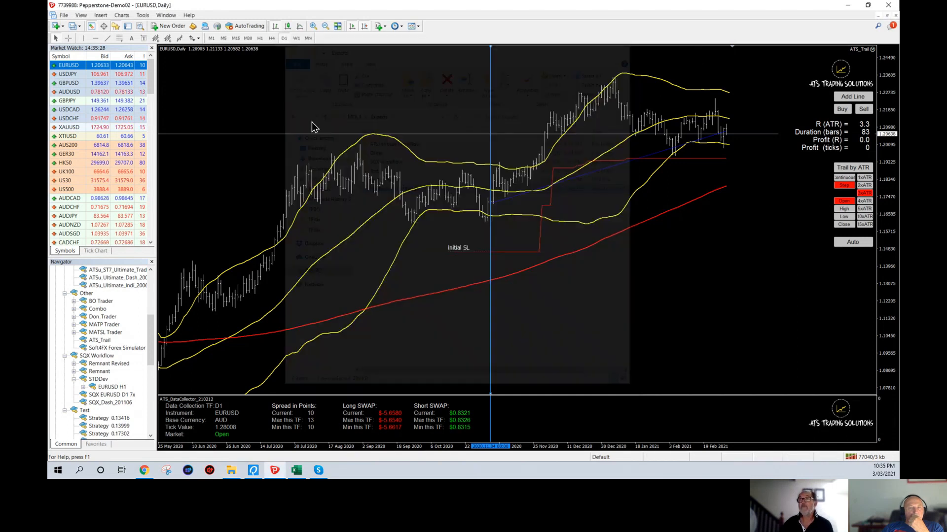
Refresh the list of expert advisors in MetaTrader 4 and close the EURUSD daily chart
right_click(101, 309)
left_click(135, 340)
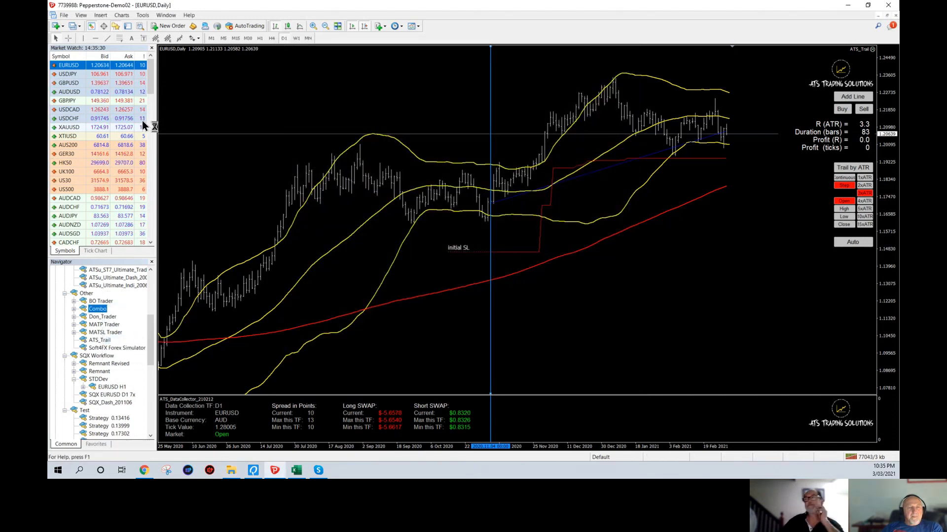
left_click(896, 16)
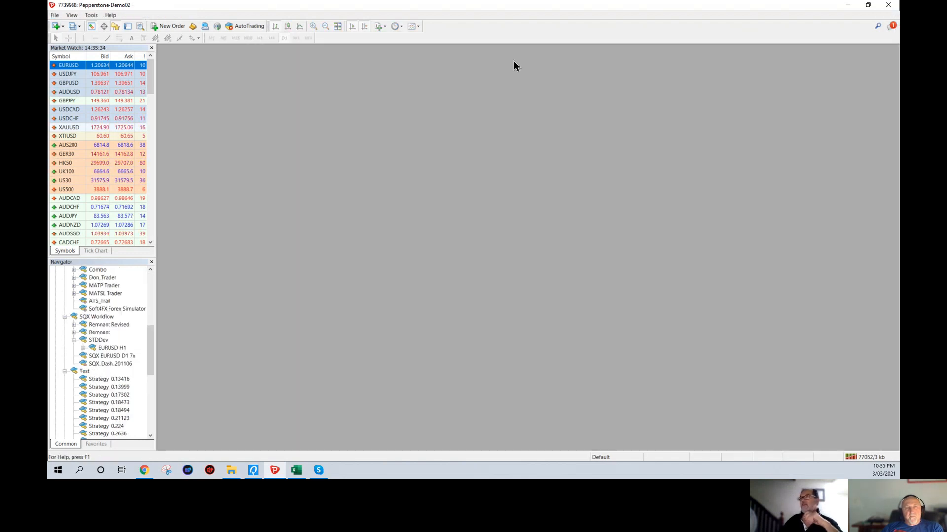
Show the Strategy Tester and choose Portfolio 123 x10.ex4 as the expert advisor to test
left_click(78, 17)
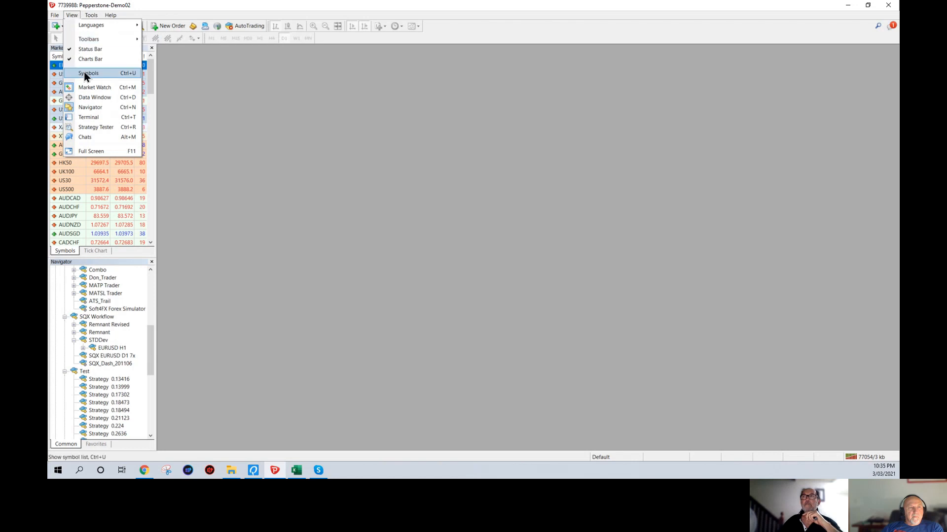
left_click(89, 127)
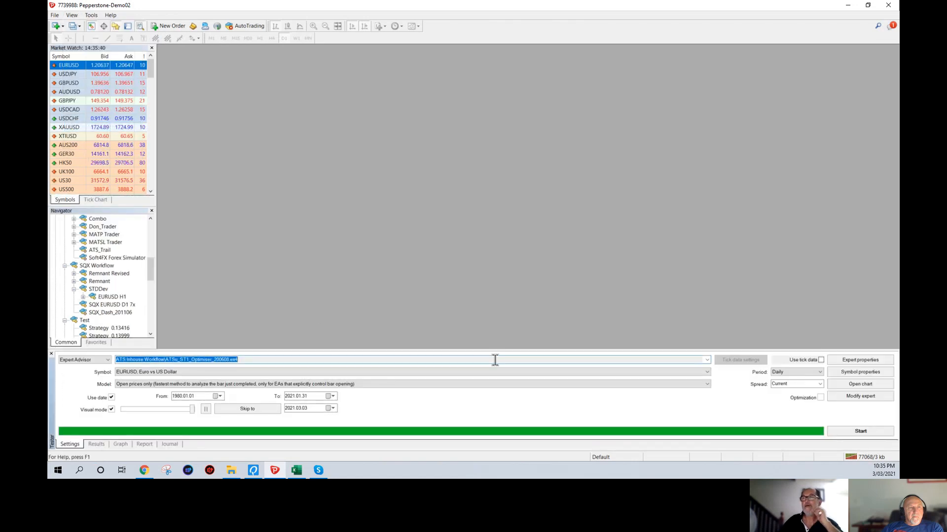
left_click(707, 360)
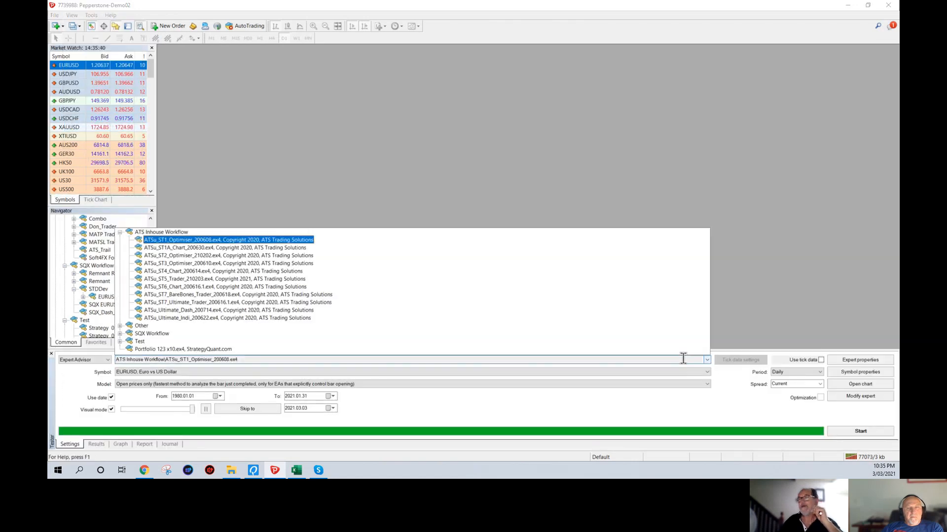
left_click(164, 350)
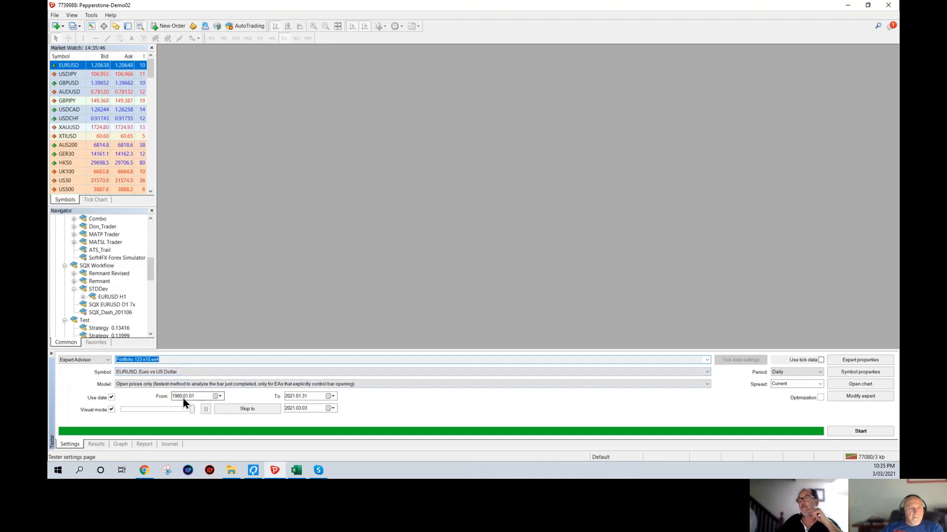
Set the end date of the test period to 2021.03.03
left_click(334, 395)
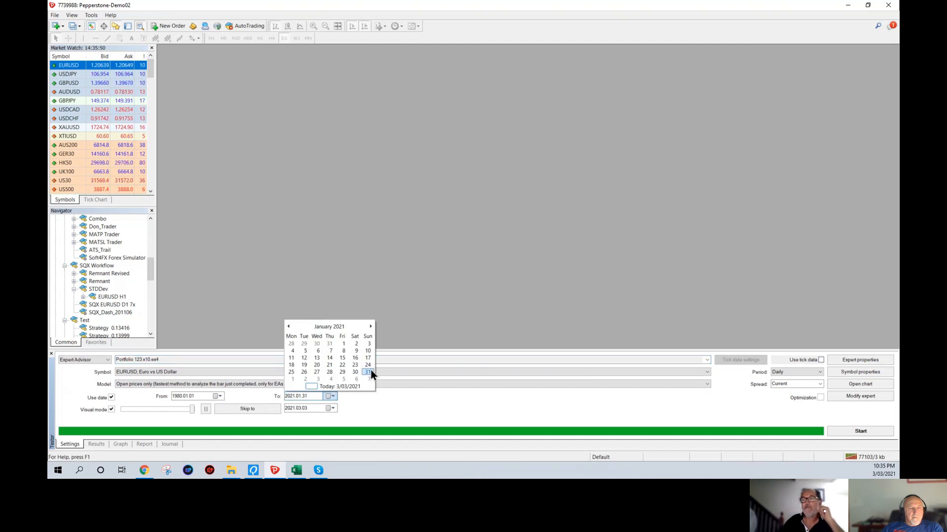
left_click(371, 326)
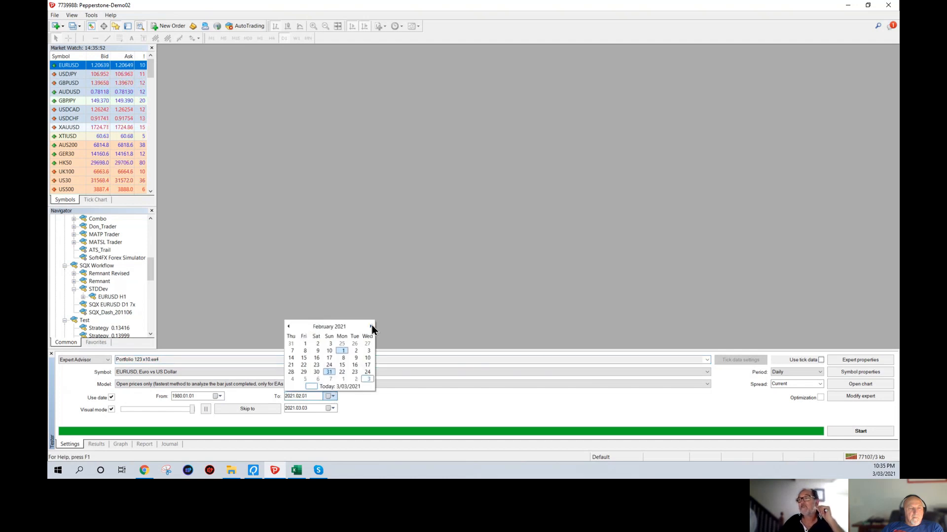
left_click(371, 325)
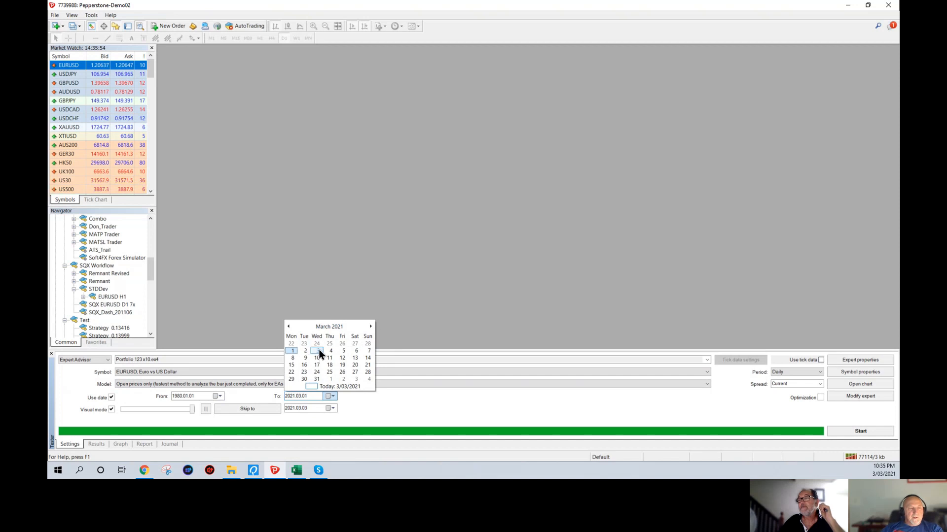
left_click(318, 351)
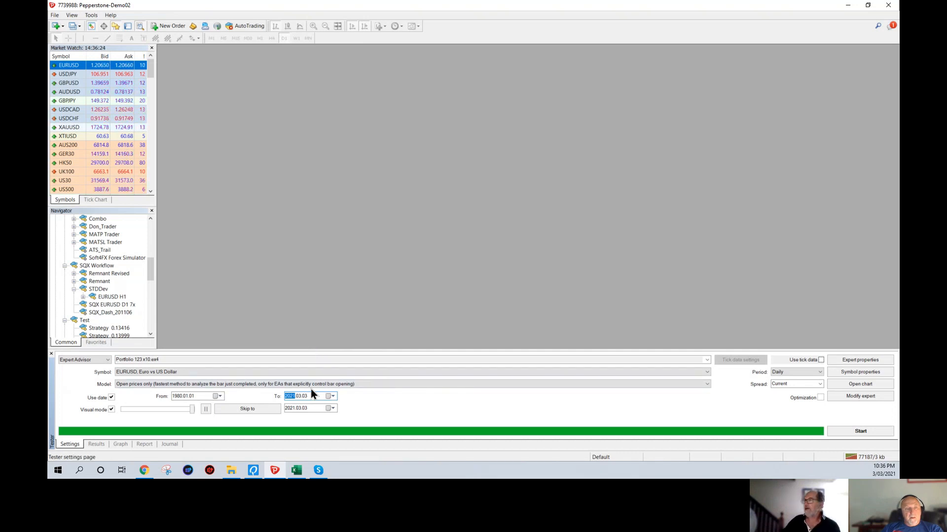
In the inputs of the Portfolio 123 x10 expert properties, set mmRiskPercent to 0.25
left_click(865, 361)
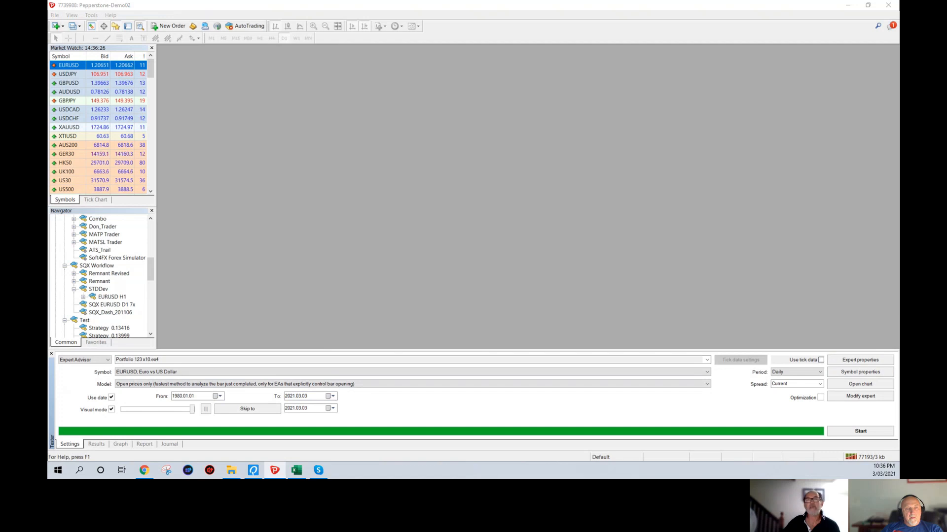
left_click_drag(238, 98, 430, 65)
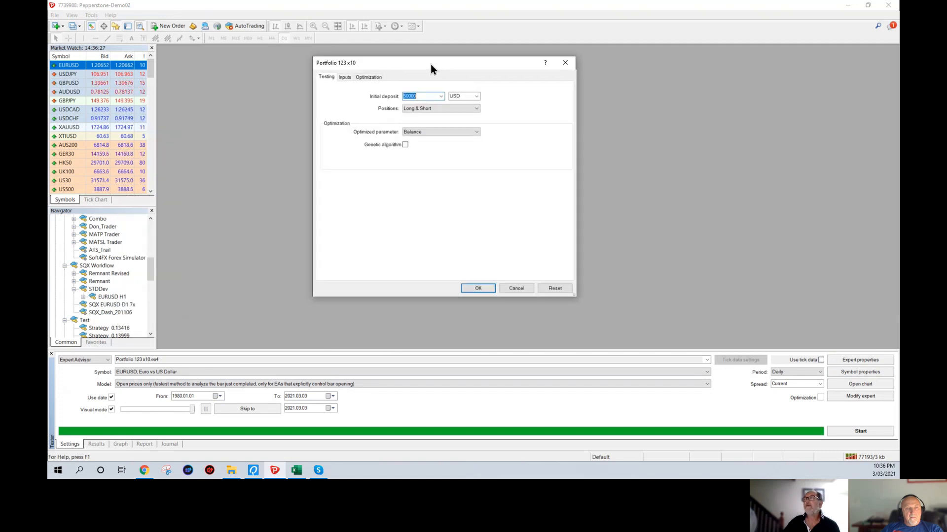
left_click(345, 77)
scroll(443, 142, "down", 15)
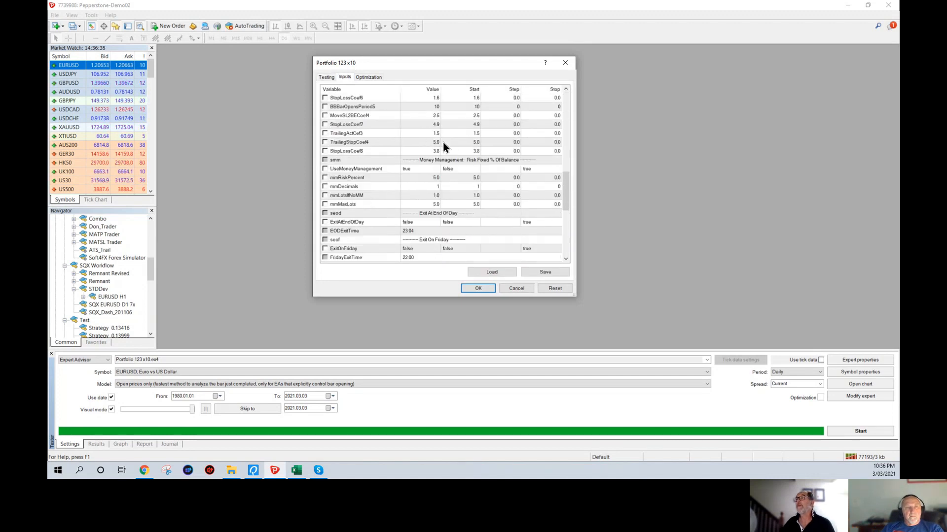
double_click(430, 177)
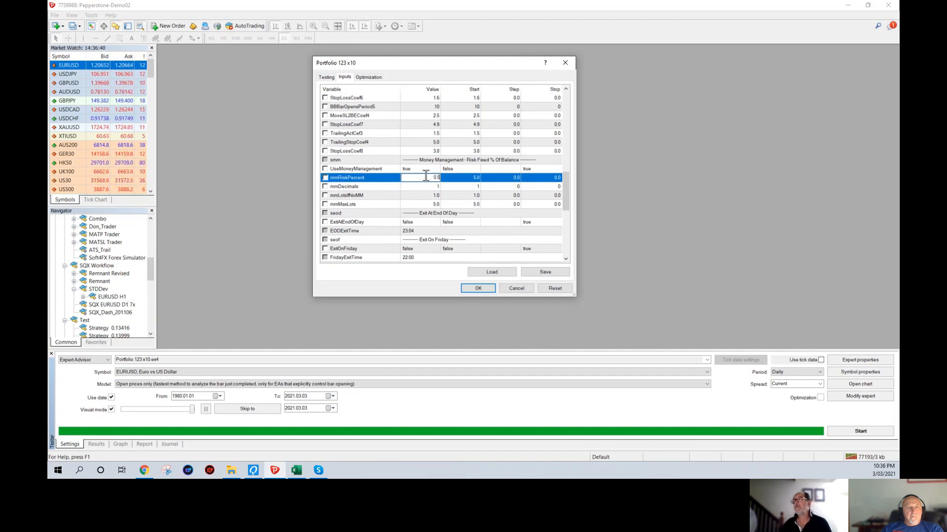
left_click_drag(427, 177, 487, 172)
type("0.2")
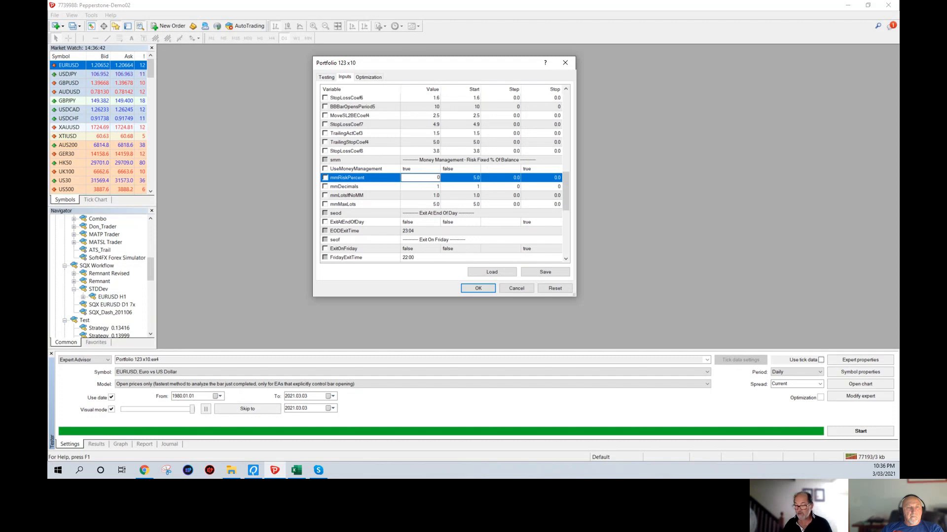
Set the money management inputs mmDecimals to 2, mmLotsIfNoMM to 0.1 and mmMaxLots to 100
left_click(426, 187)
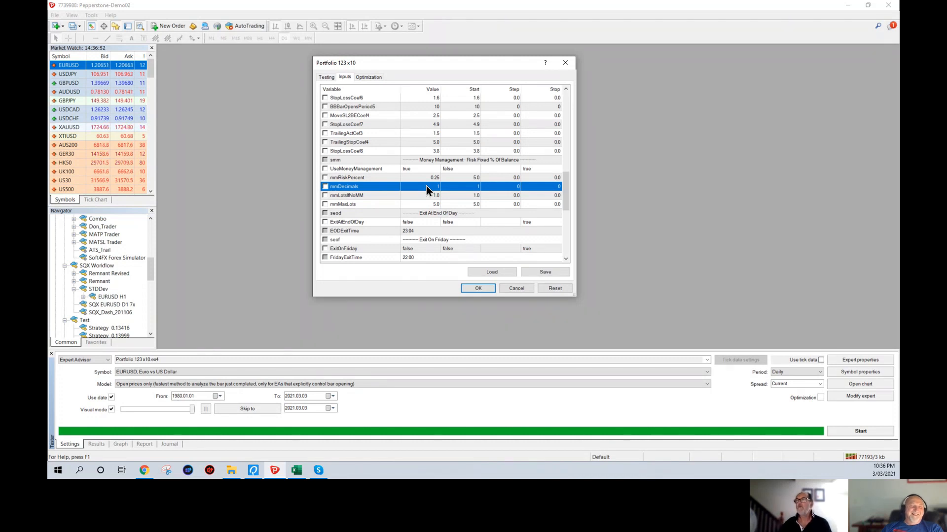
left_click(425, 186)
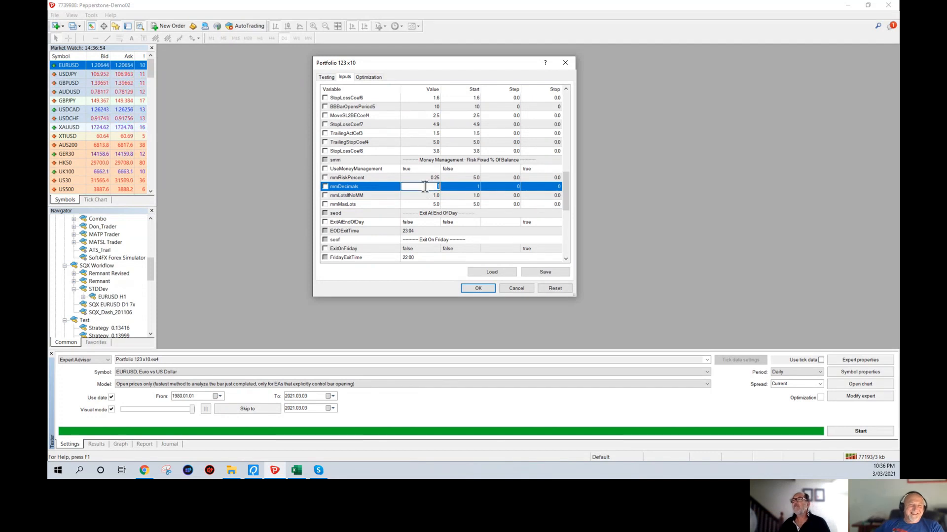
type("2")
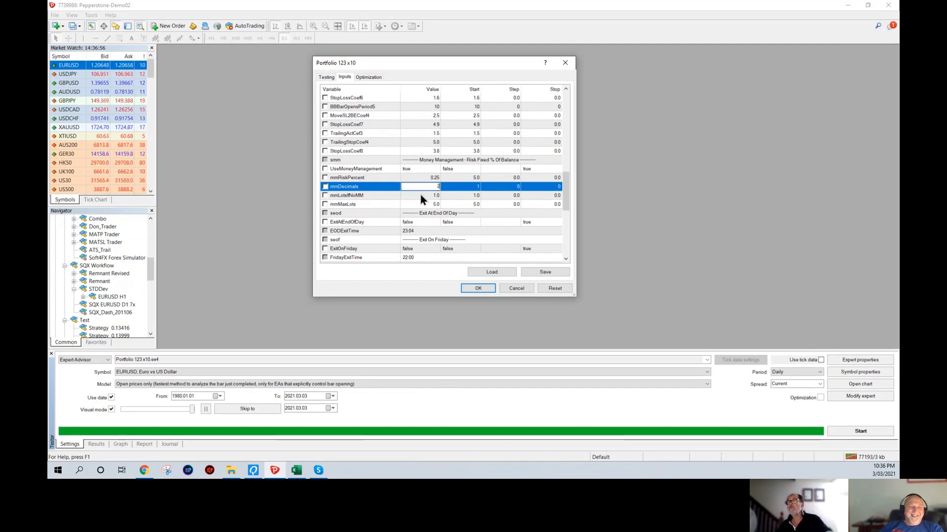
left_click(421, 196)
type("0.1")
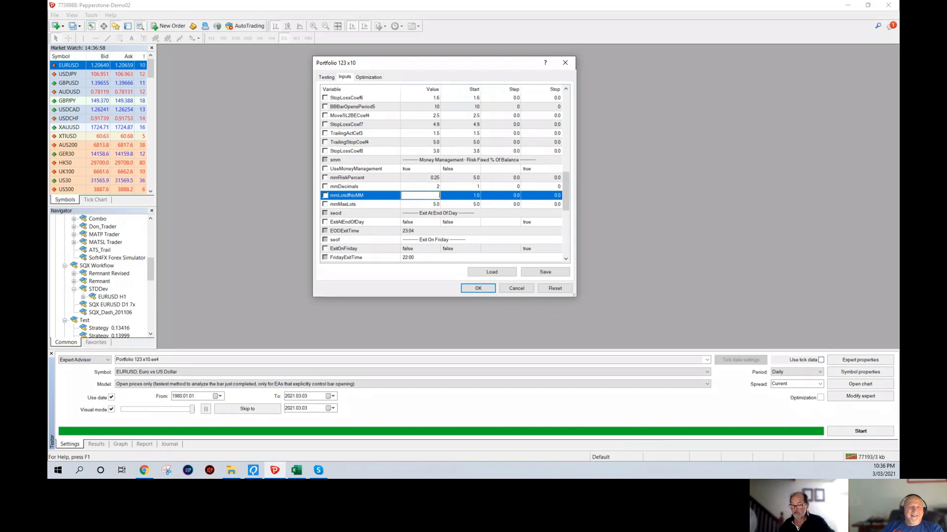
left_click(421, 204)
type("100")
left_click(418, 214)
Set the MaxTradesPerDay input to 10
scroll(419, 214, "down", 4)
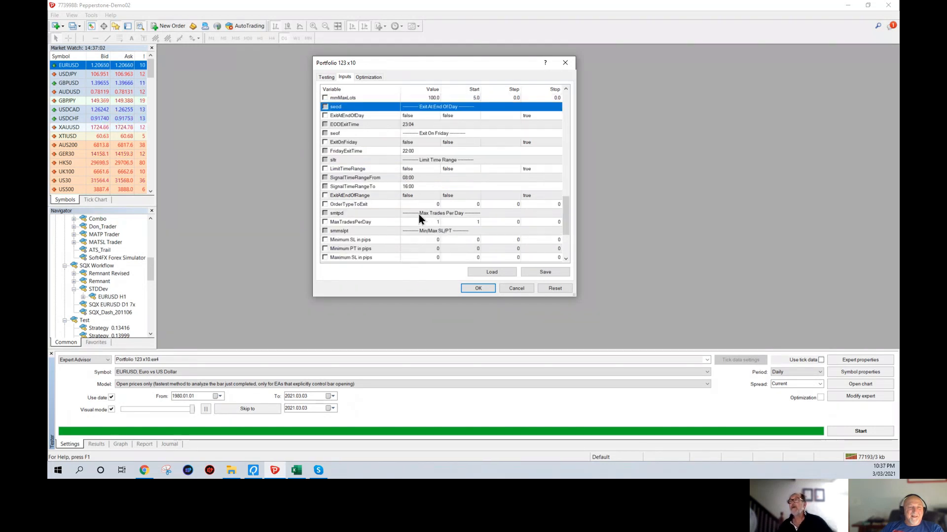
left_click(432, 221)
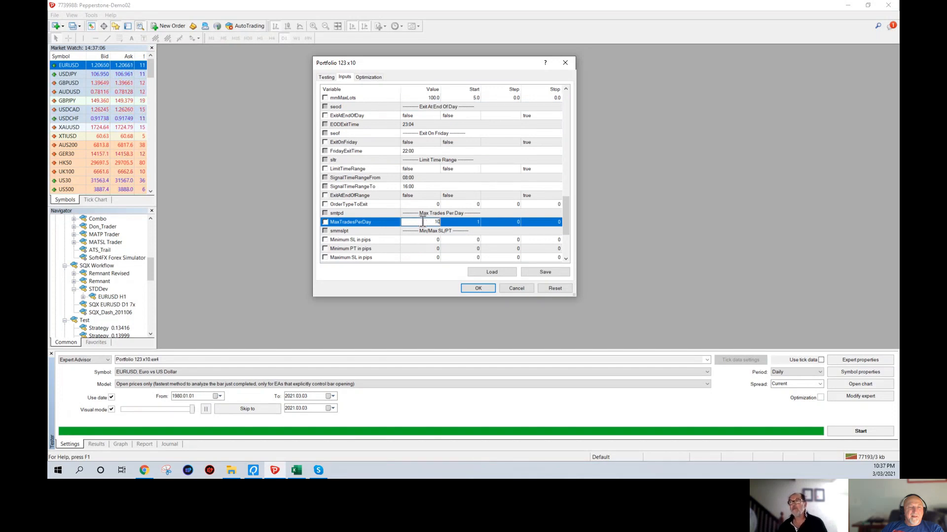
left_click(427, 212)
left_click(427, 222)
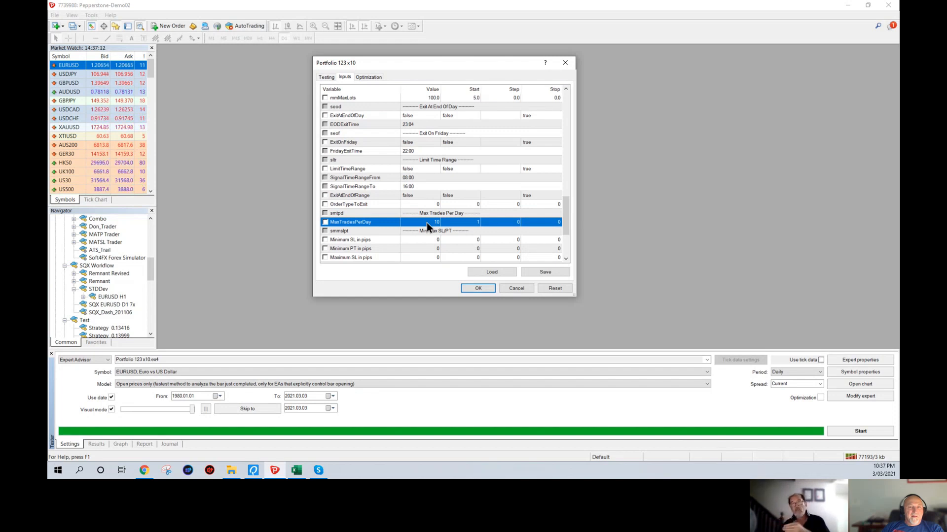
Change Subchart1Symbol to EURUSD, set the open bar delay to 30 minutes and accept the expert properties
scroll(427, 223, "down", 4)
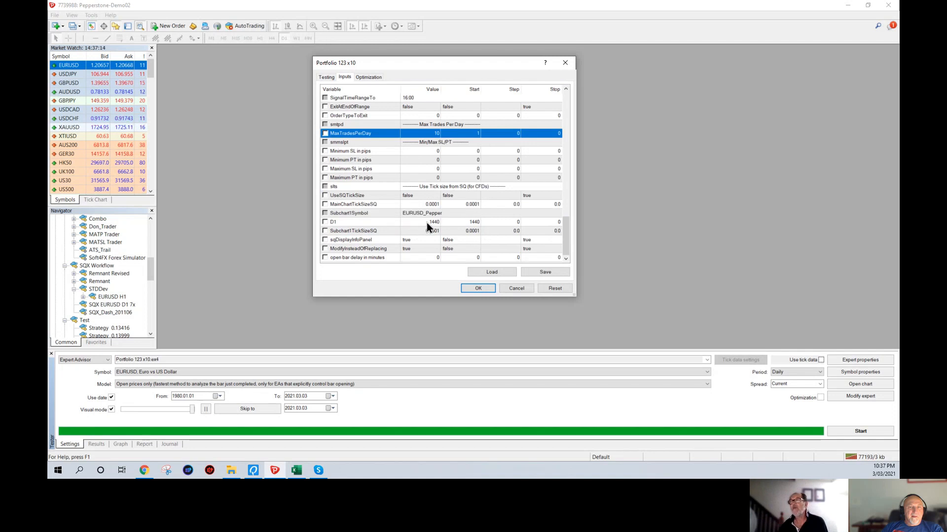
double_click(427, 214)
left_click_drag(423, 211, 468, 210)
key("Delete")
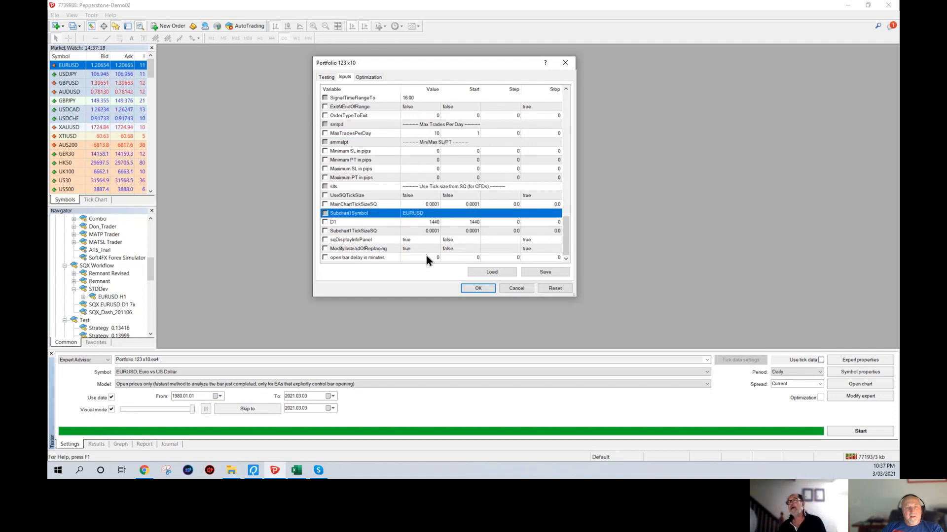
double_click(426, 255)
type("30")
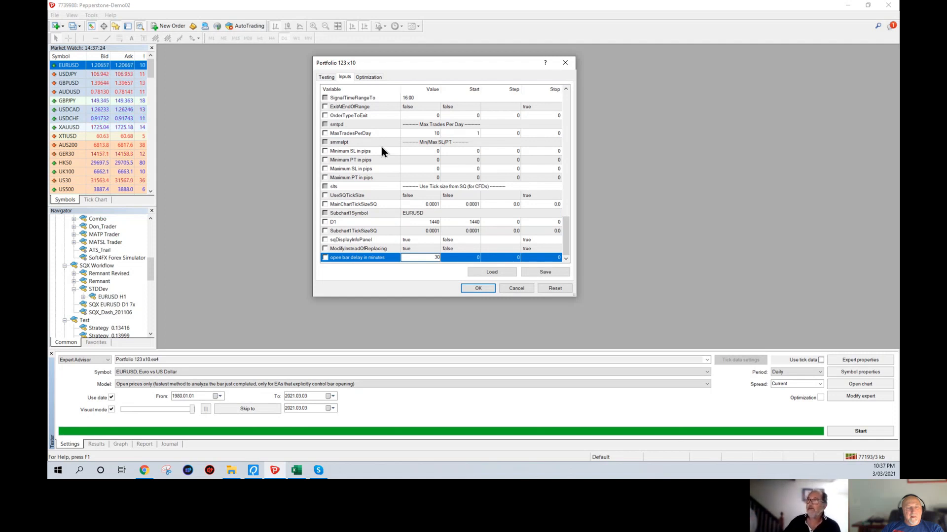
left_click(478, 289)
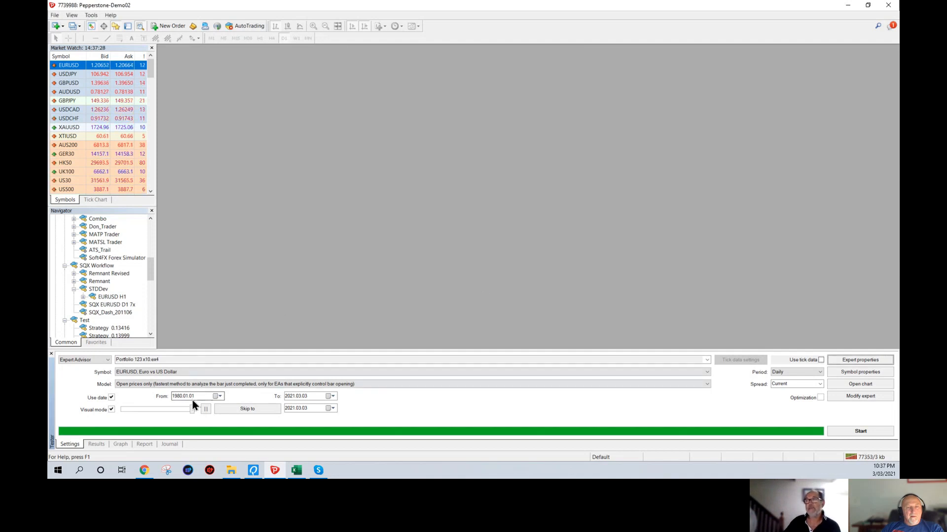
Start the backtest at a slightly reduced visual speed and maximize the EURUSD daily test chart
left_click_drag(193, 409, 183, 411)
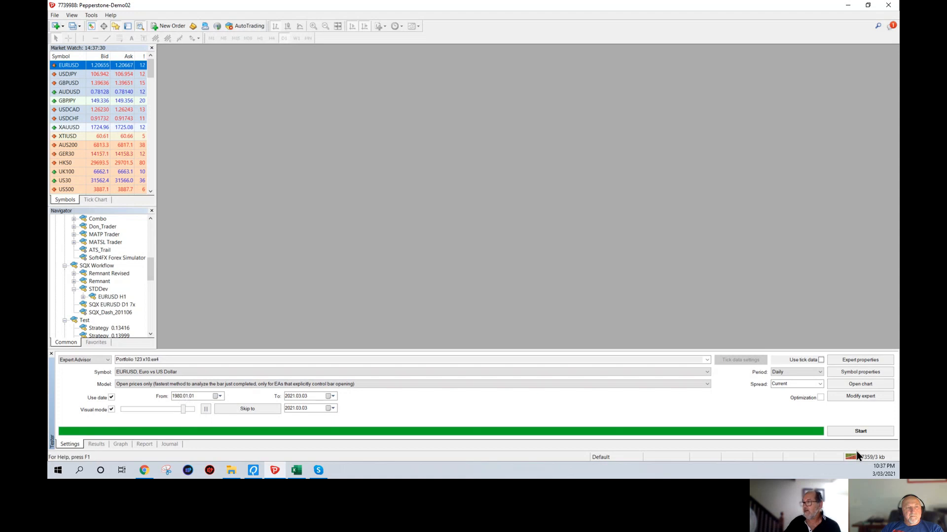
left_click(847, 431)
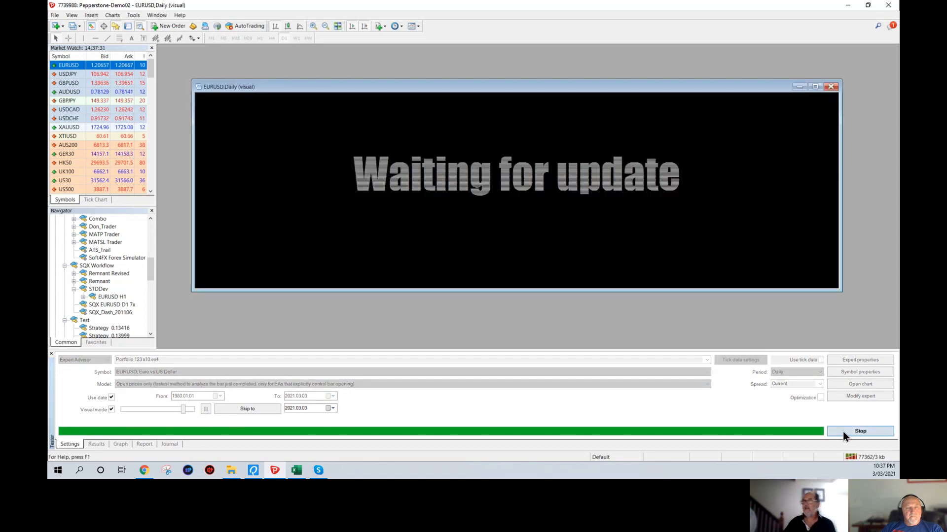
left_click(814, 86)
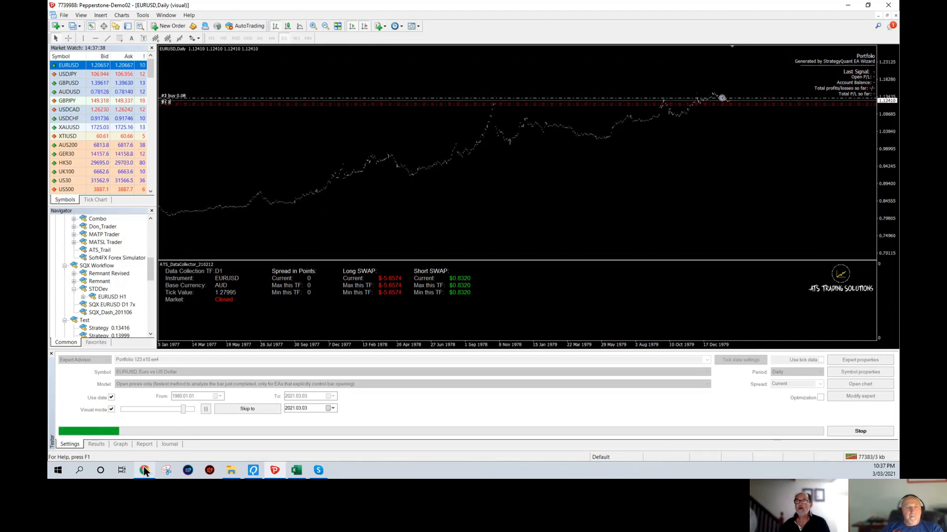
Raise the visual test speed and show the backtest's balance graph in a taller Strategy Tester panel
mouse_move(182, 408)
left_mouse_down()
mouse_move(169, 410)
mouse_move(188, 406)
left_mouse_up()
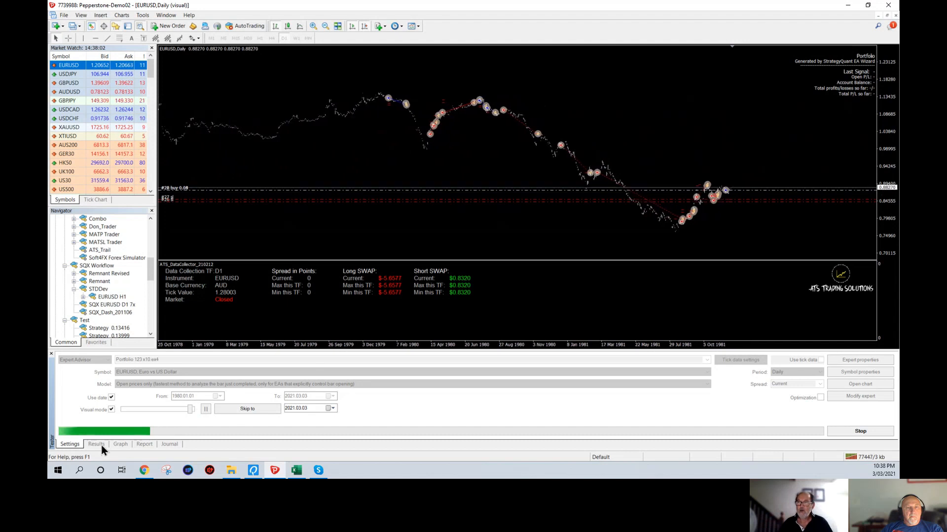
left_click(123, 444)
left_click_drag(352, 351, 352, 316)
left_click(69, 444)
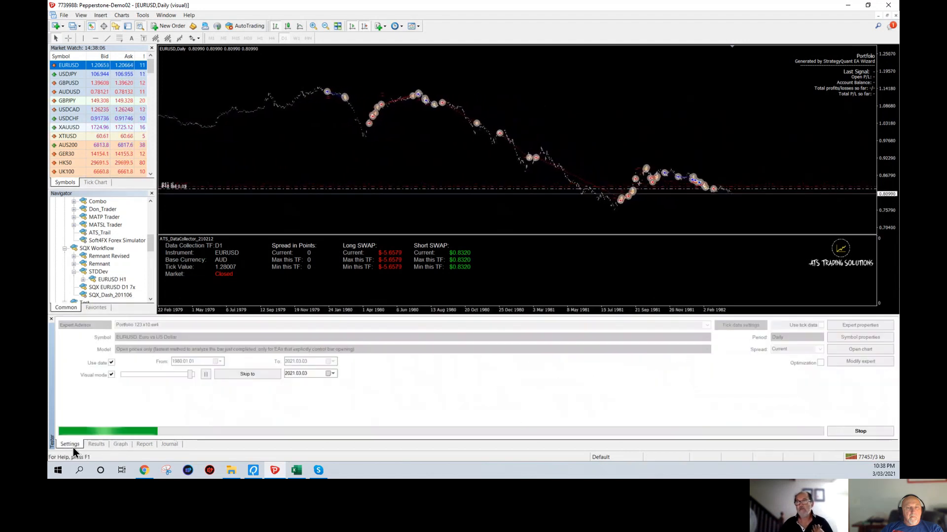
left_click(116, 445)
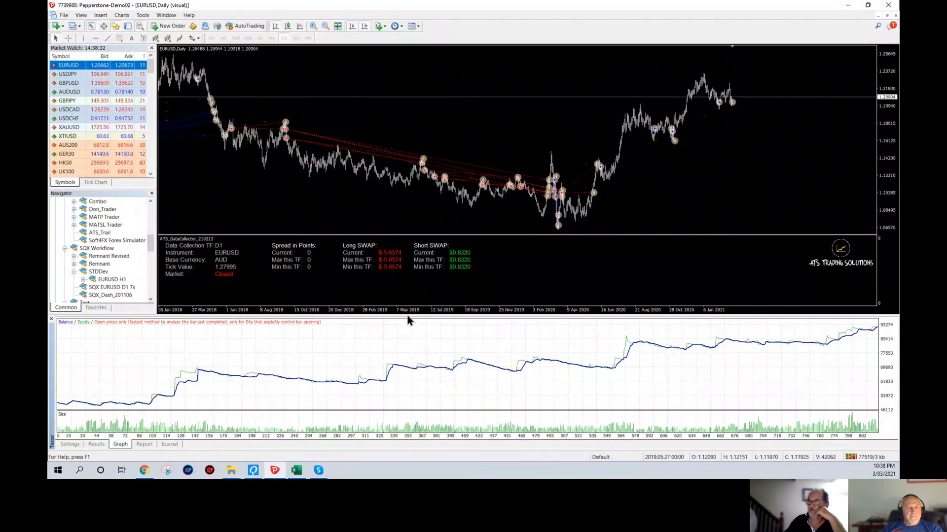
Enlarge the balance graph further and examine the backtest's equity curve and report statistics
left_click_drag(407, 316, 405, 281)
mouse_move(405, 349)
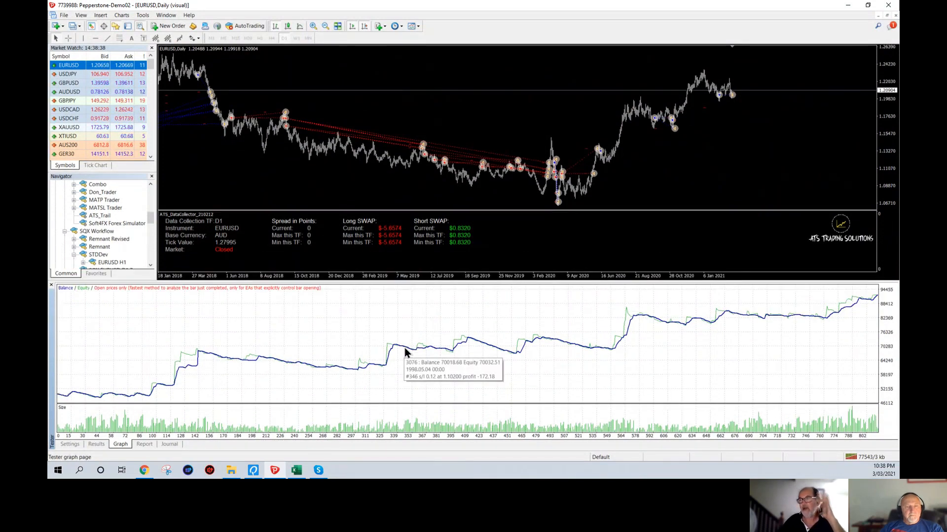
left_click(142, 445)
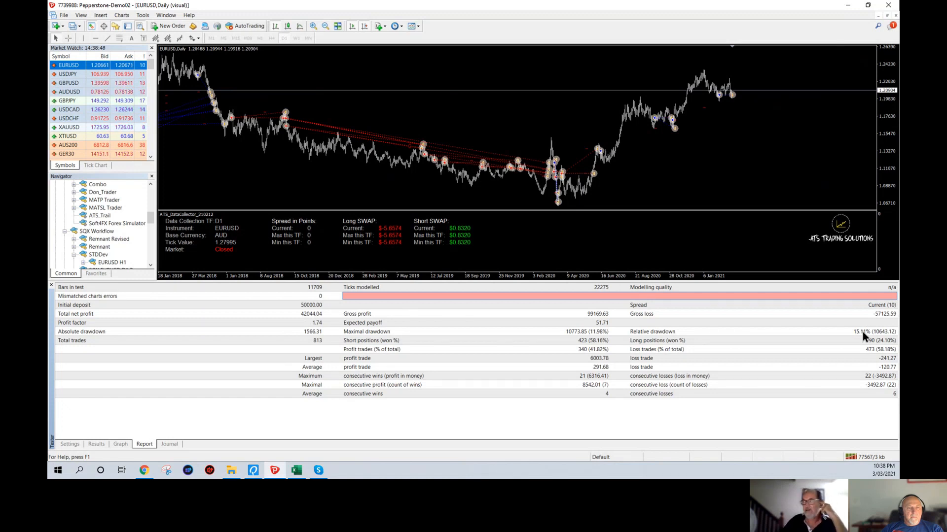
left_click(117, 445)
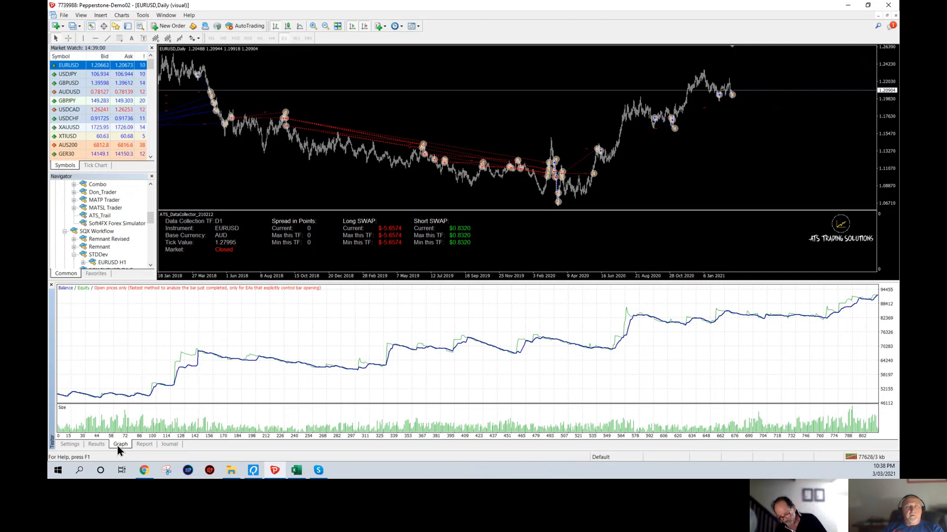
Switch to StrategyQuant X and look over the rules of Strategy 0.8815.sqx in AlgoWizard
left_click(252, 471)
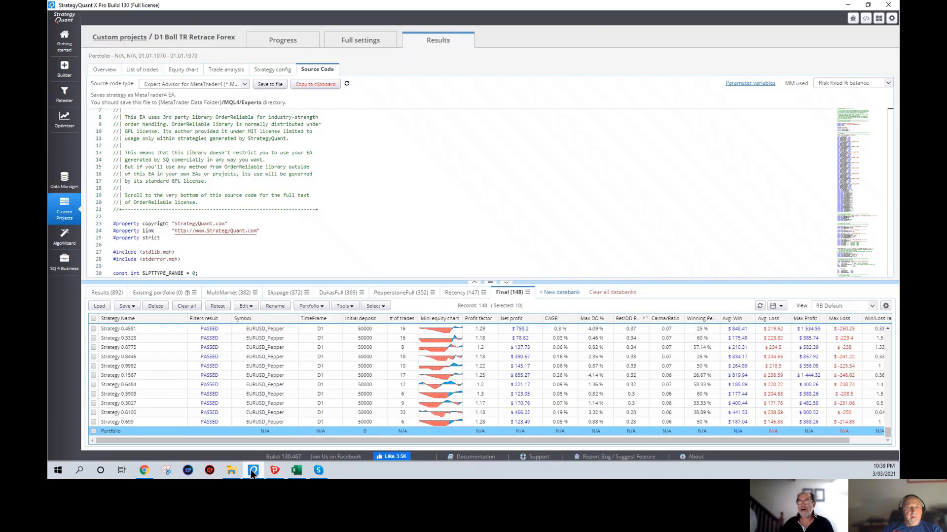
left_click(64, 239)
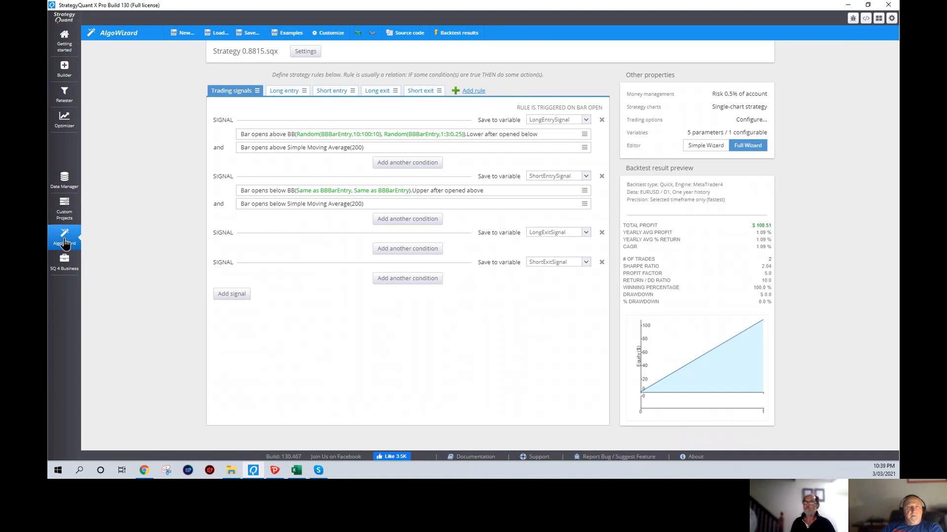
left_click(69, 214)
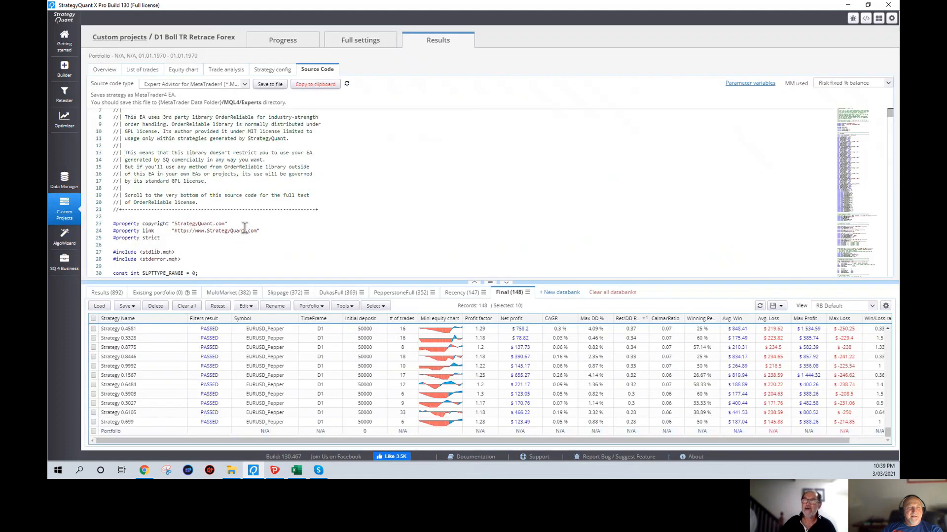
View the list of custom projects and open the progress overview of D1 Boll TR Retrace Forex
left_click(120, 39)
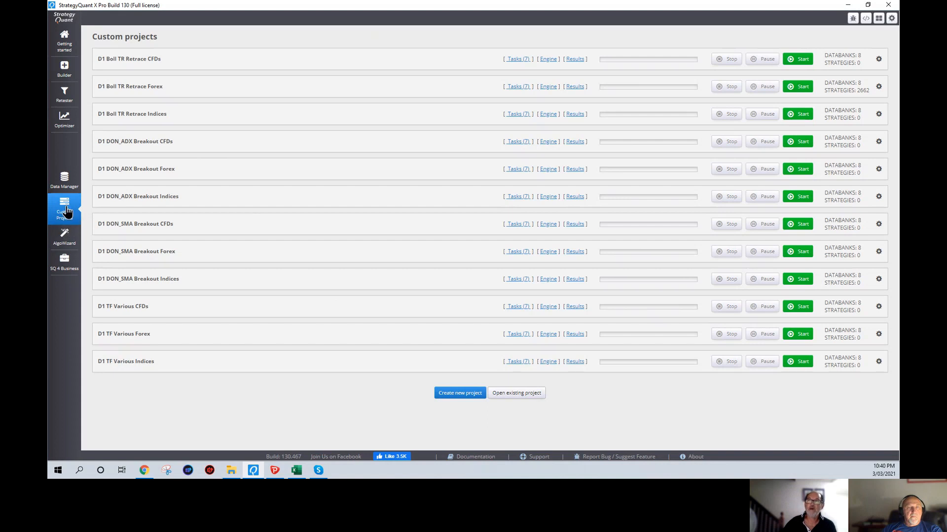
left_click(158, 87)
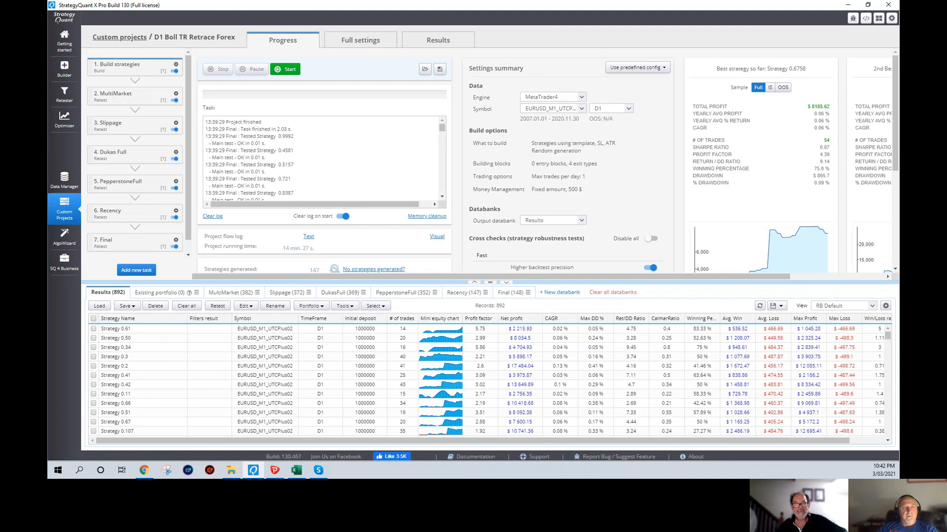
key("alt+Tab")
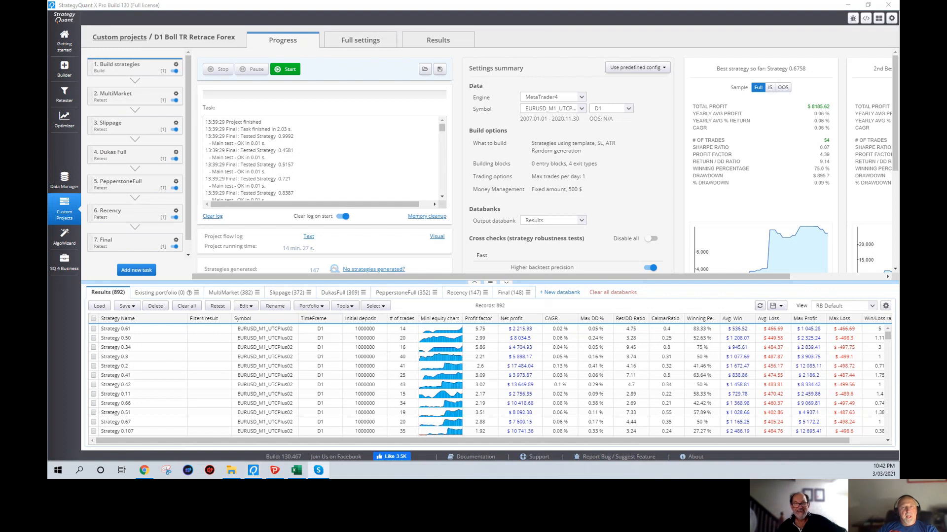